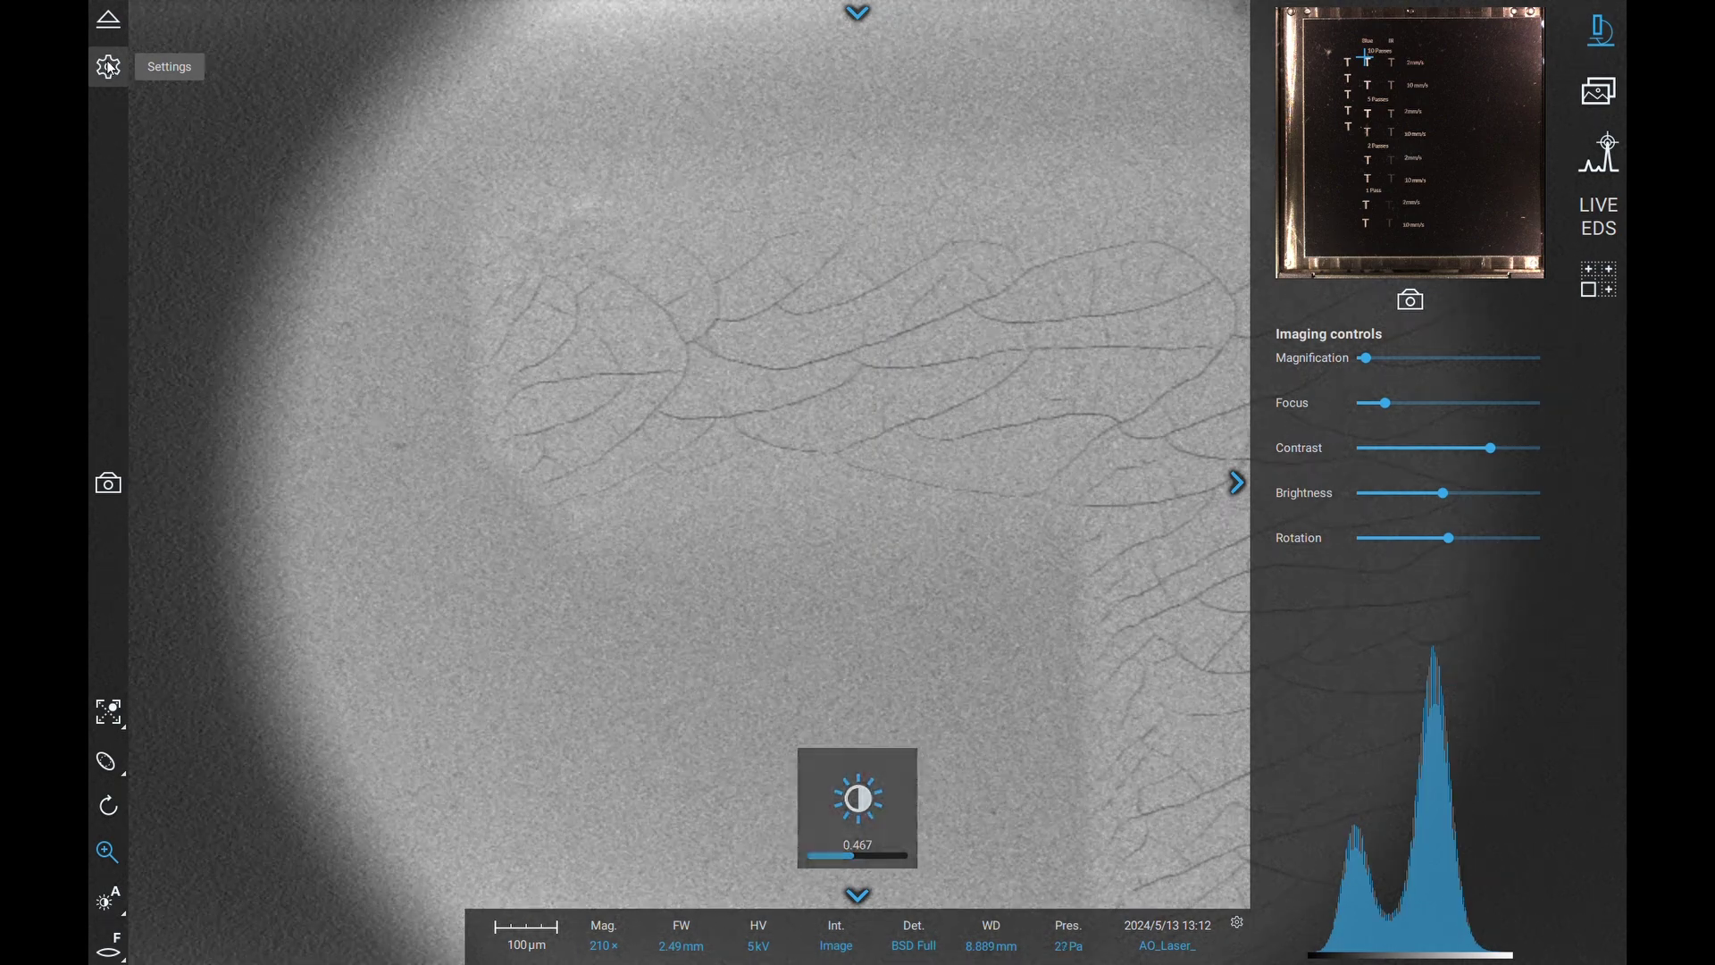
- Centre the cracked end of the Blue 10-pass 2 mm/s mark and autofocus on its cracks at 4700× and again at 14500×
left_click_drag(394, 115, 807, 599)
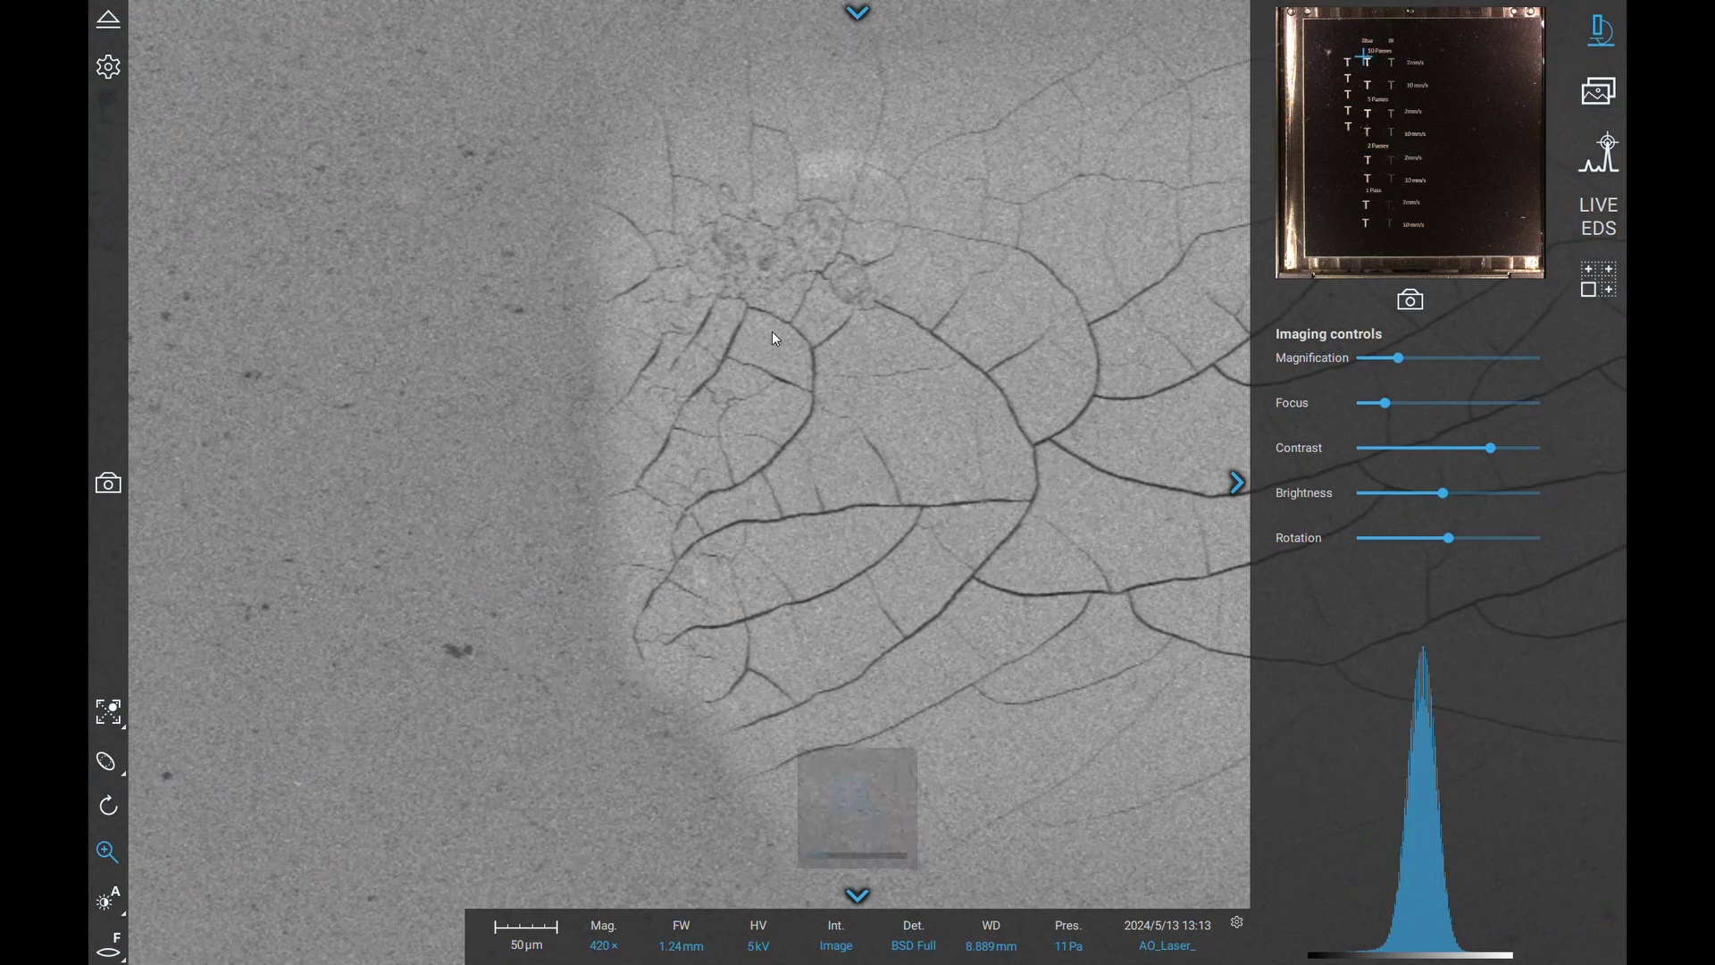
scroll(773, 331, "up", 6)
left_click(549, 373)
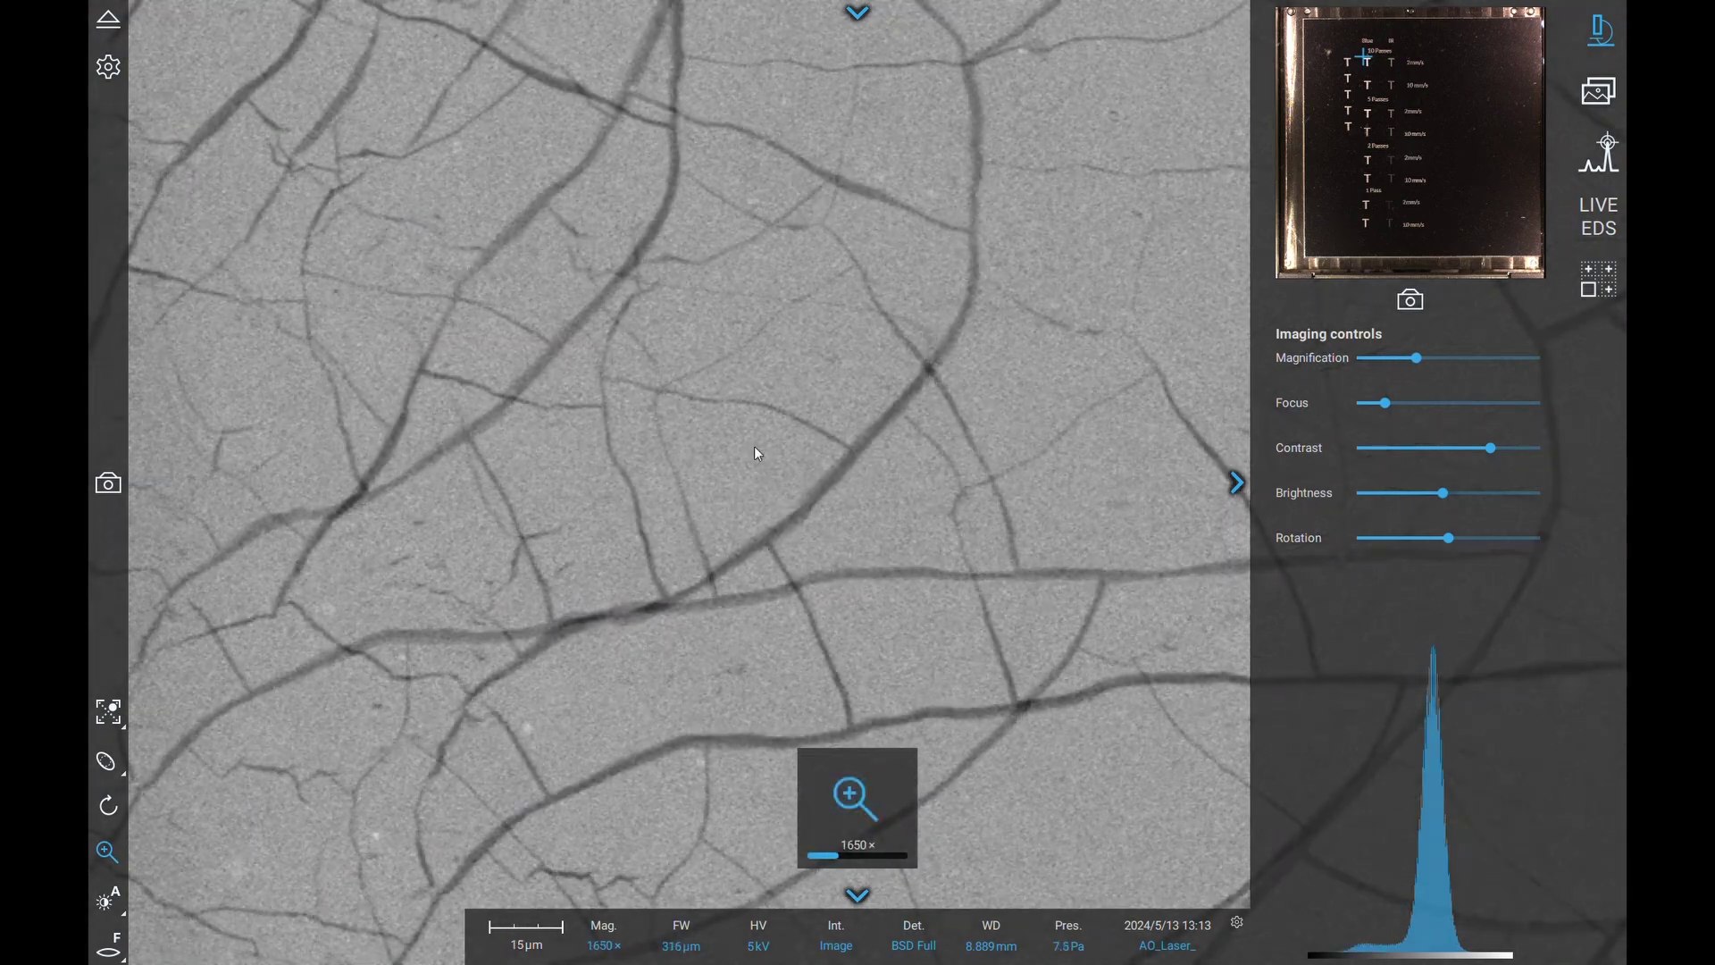
scroll(929, 411, "up", 4)
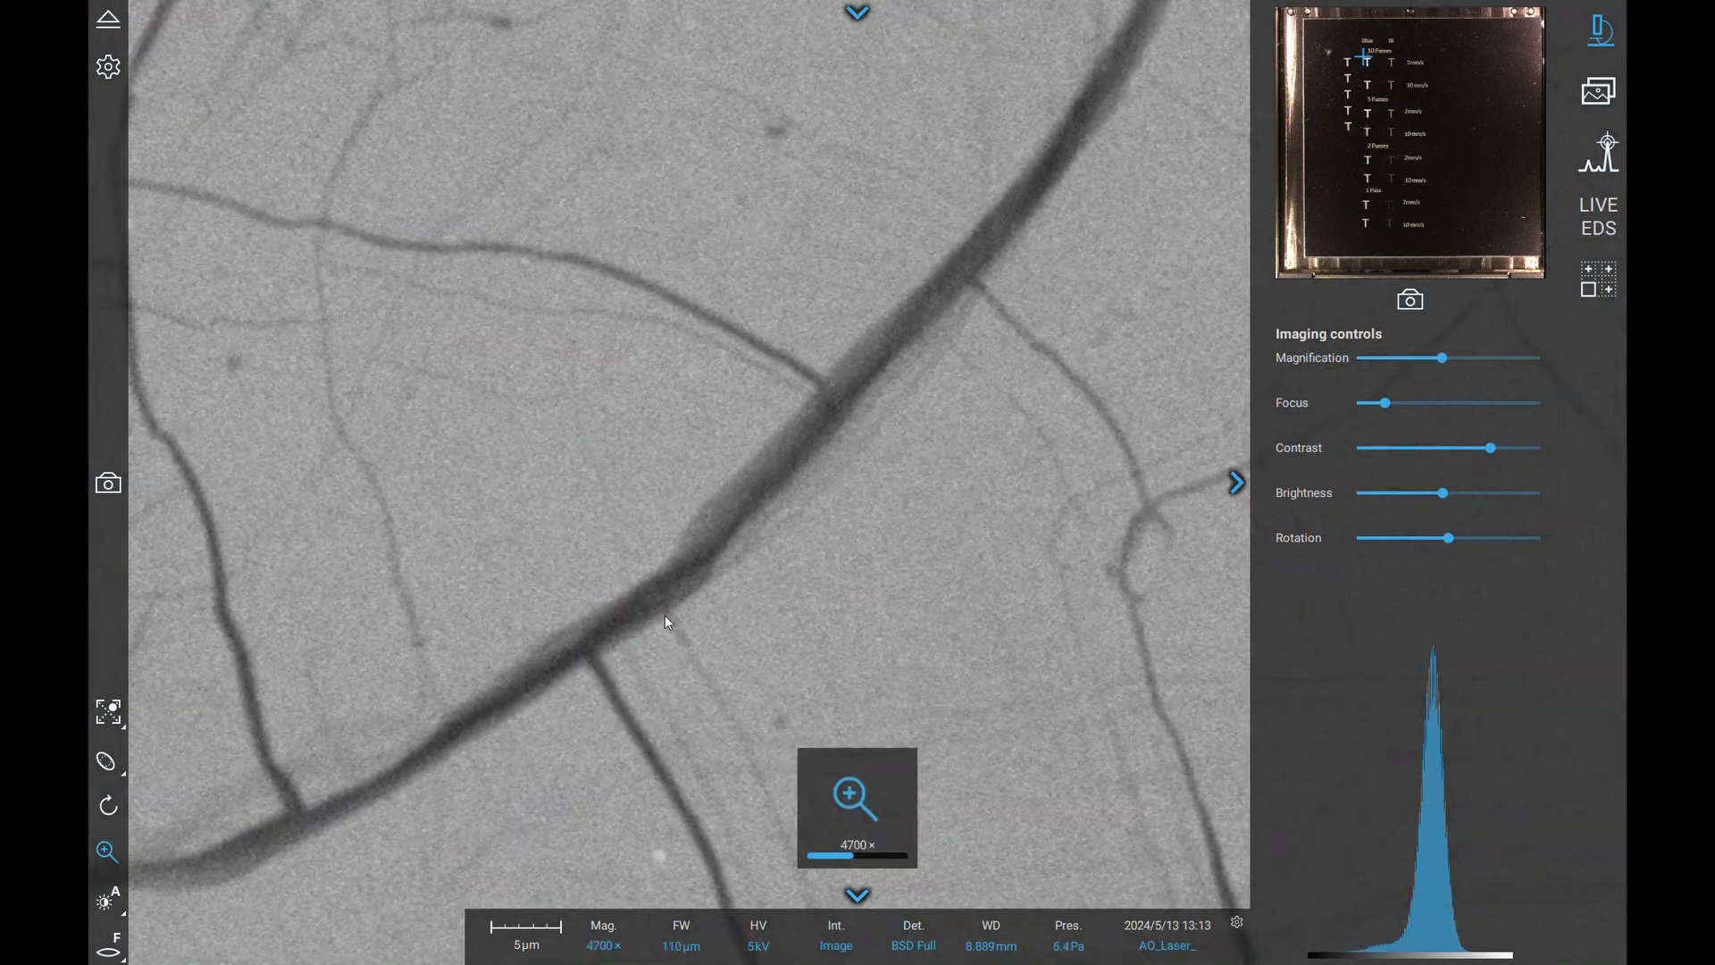
left_click(108, 944)
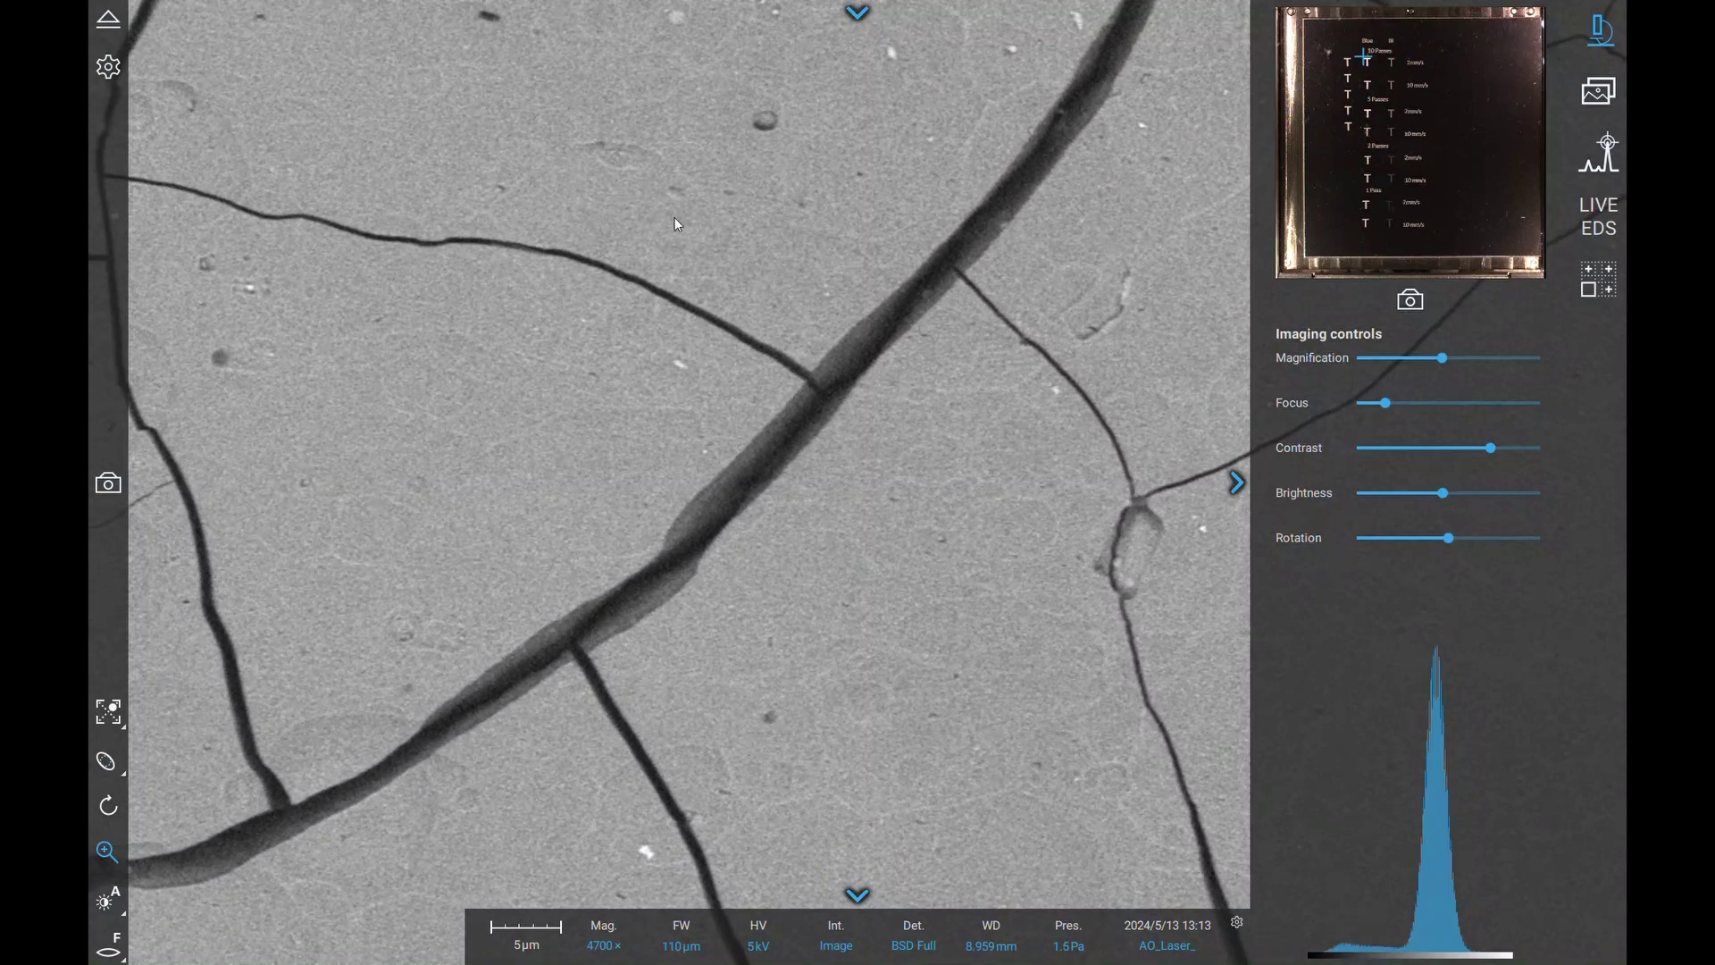
left_click_drag(662, 211, 963, 523)
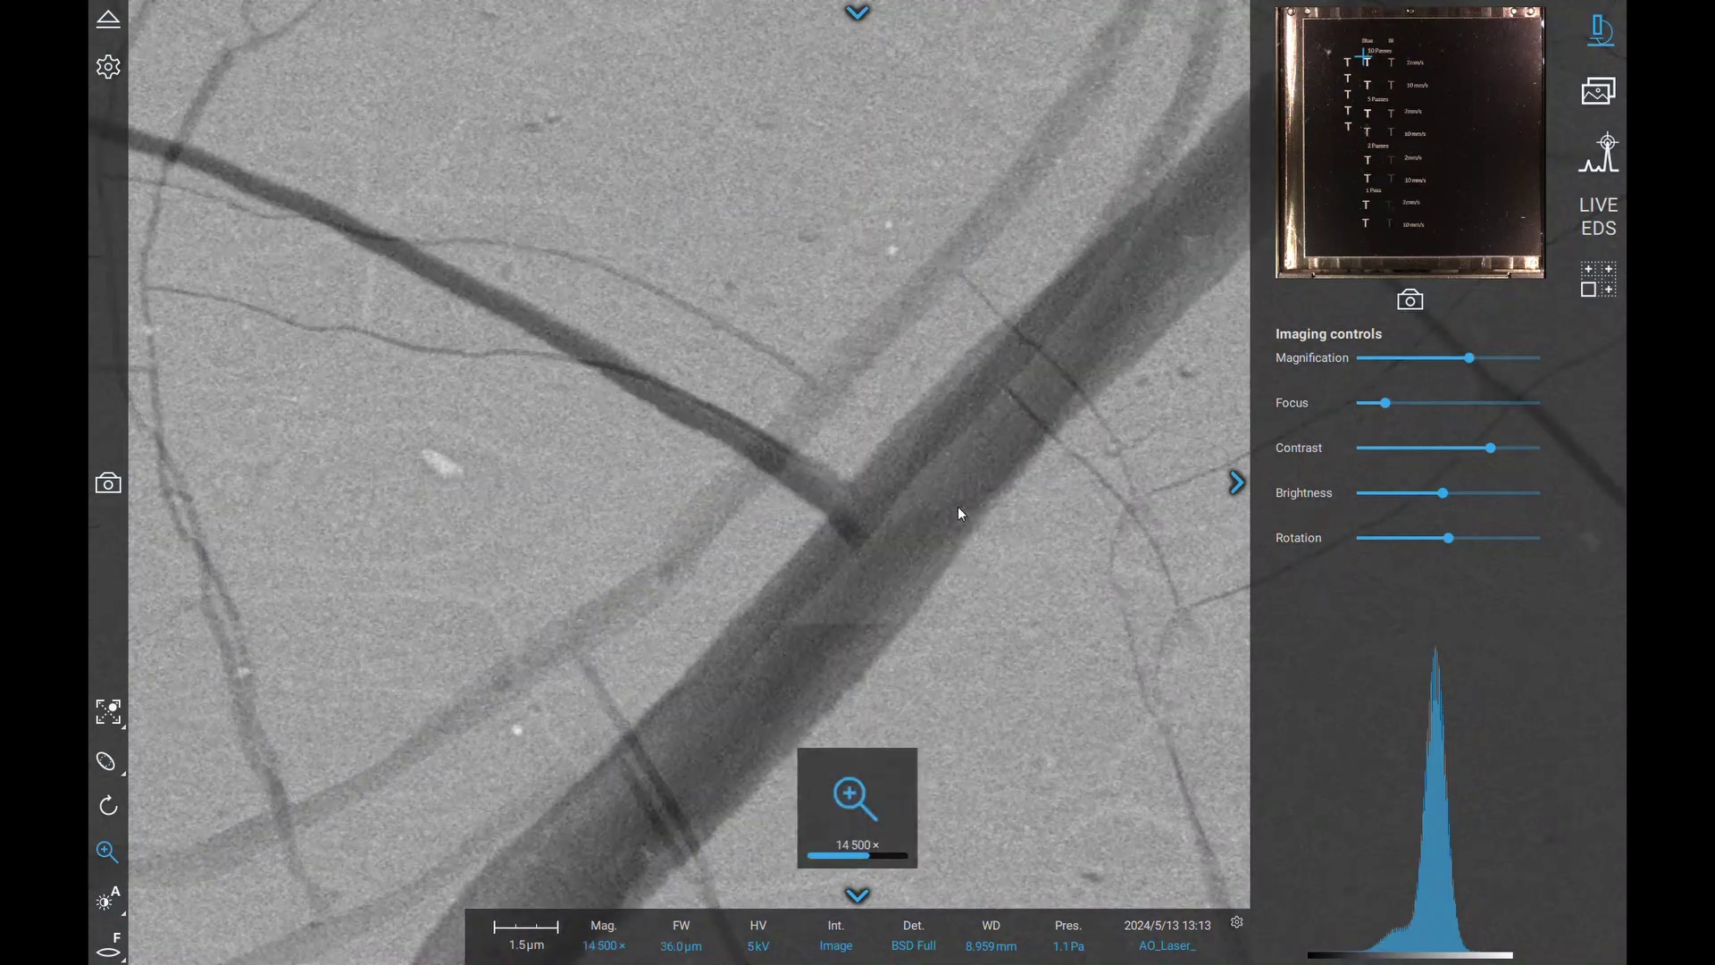
left_click(92, 954)
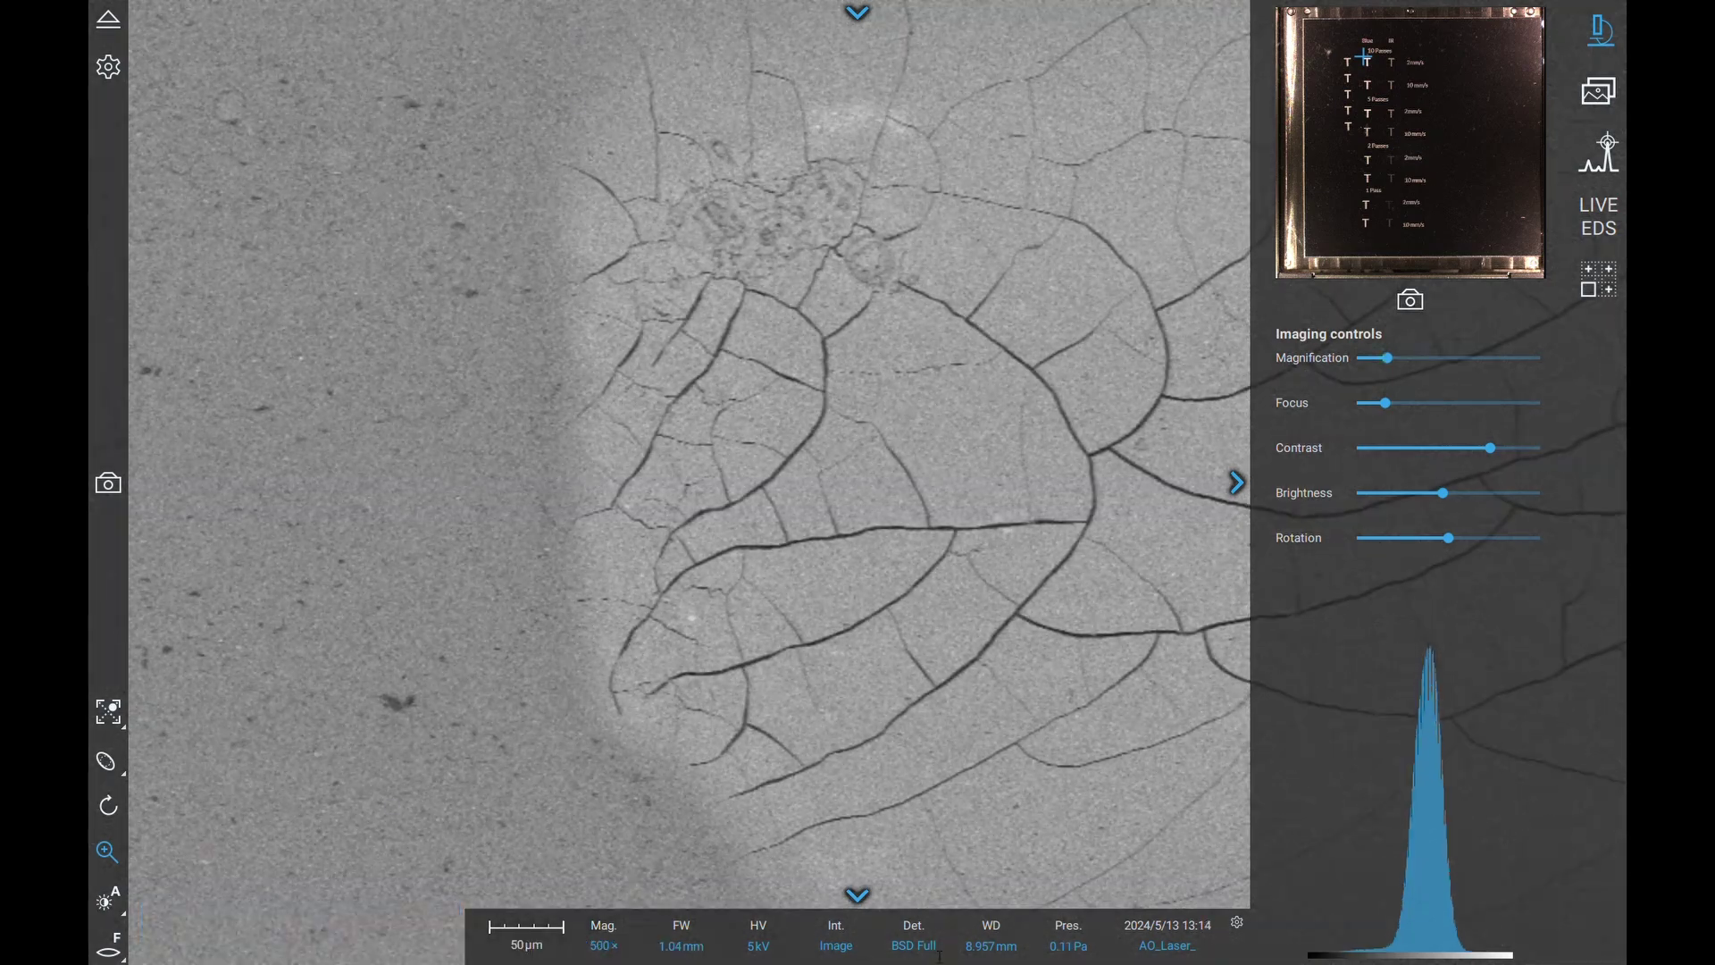
- Switch the detector to Mix (BSD + SED) with a mix ratio of 0.70 and apply auto contrast and brightness
left_click(938, 947)
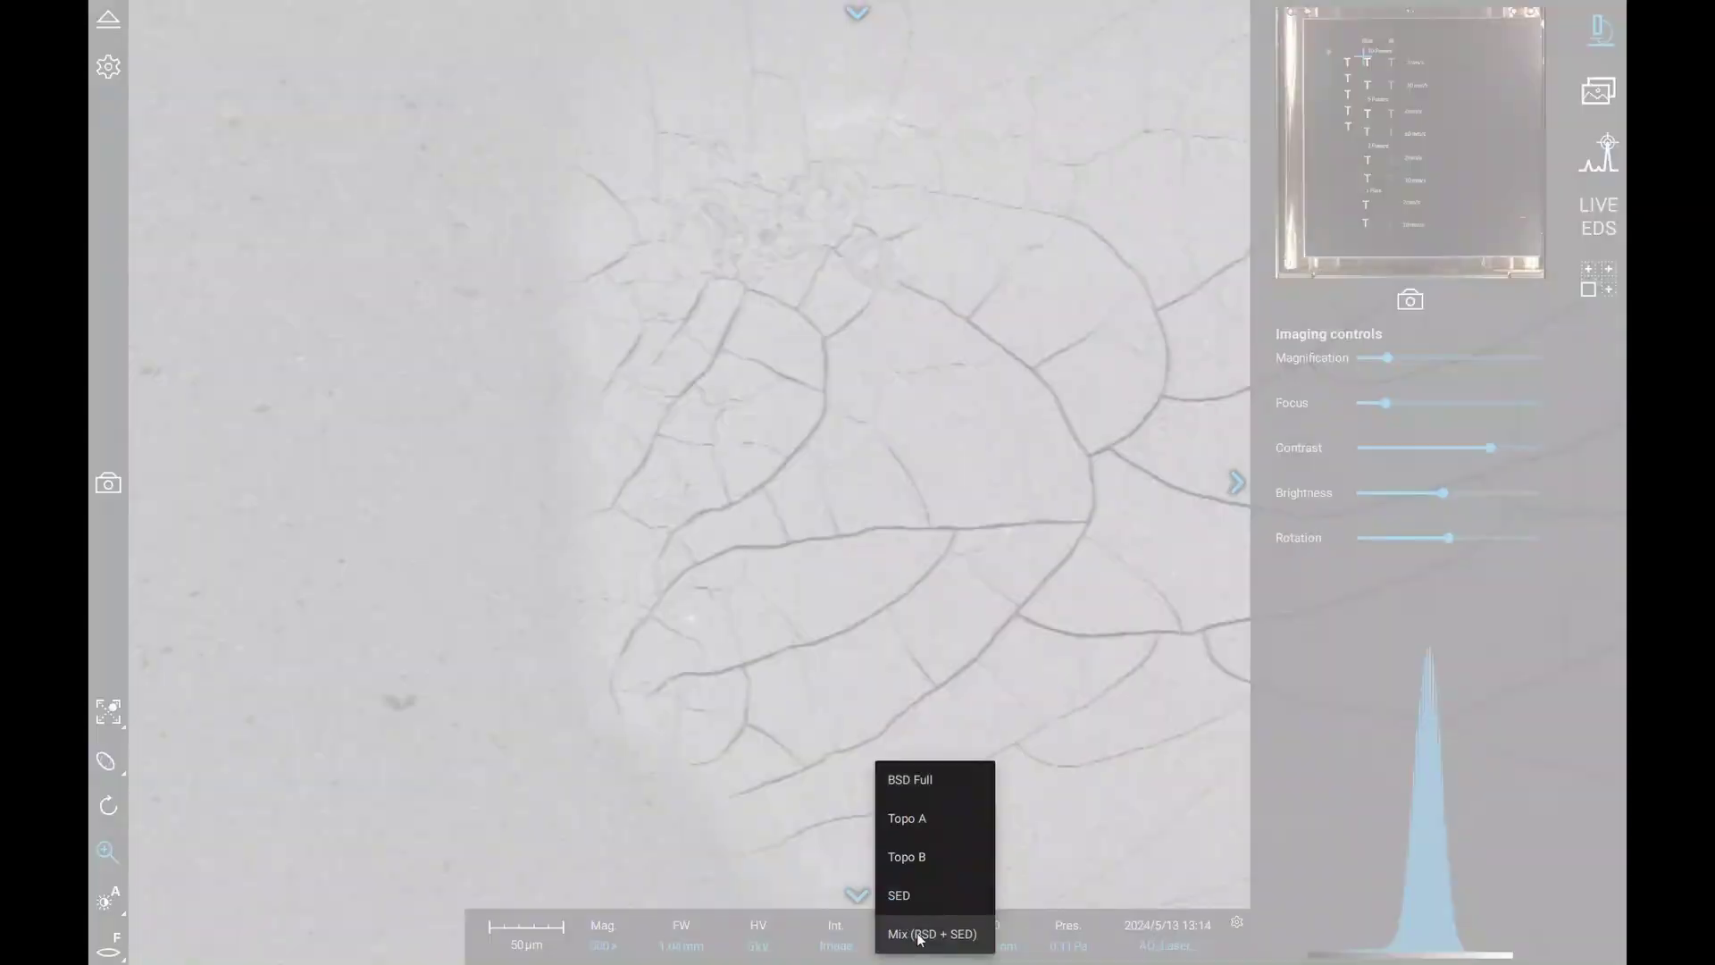
left_click(924, 933)
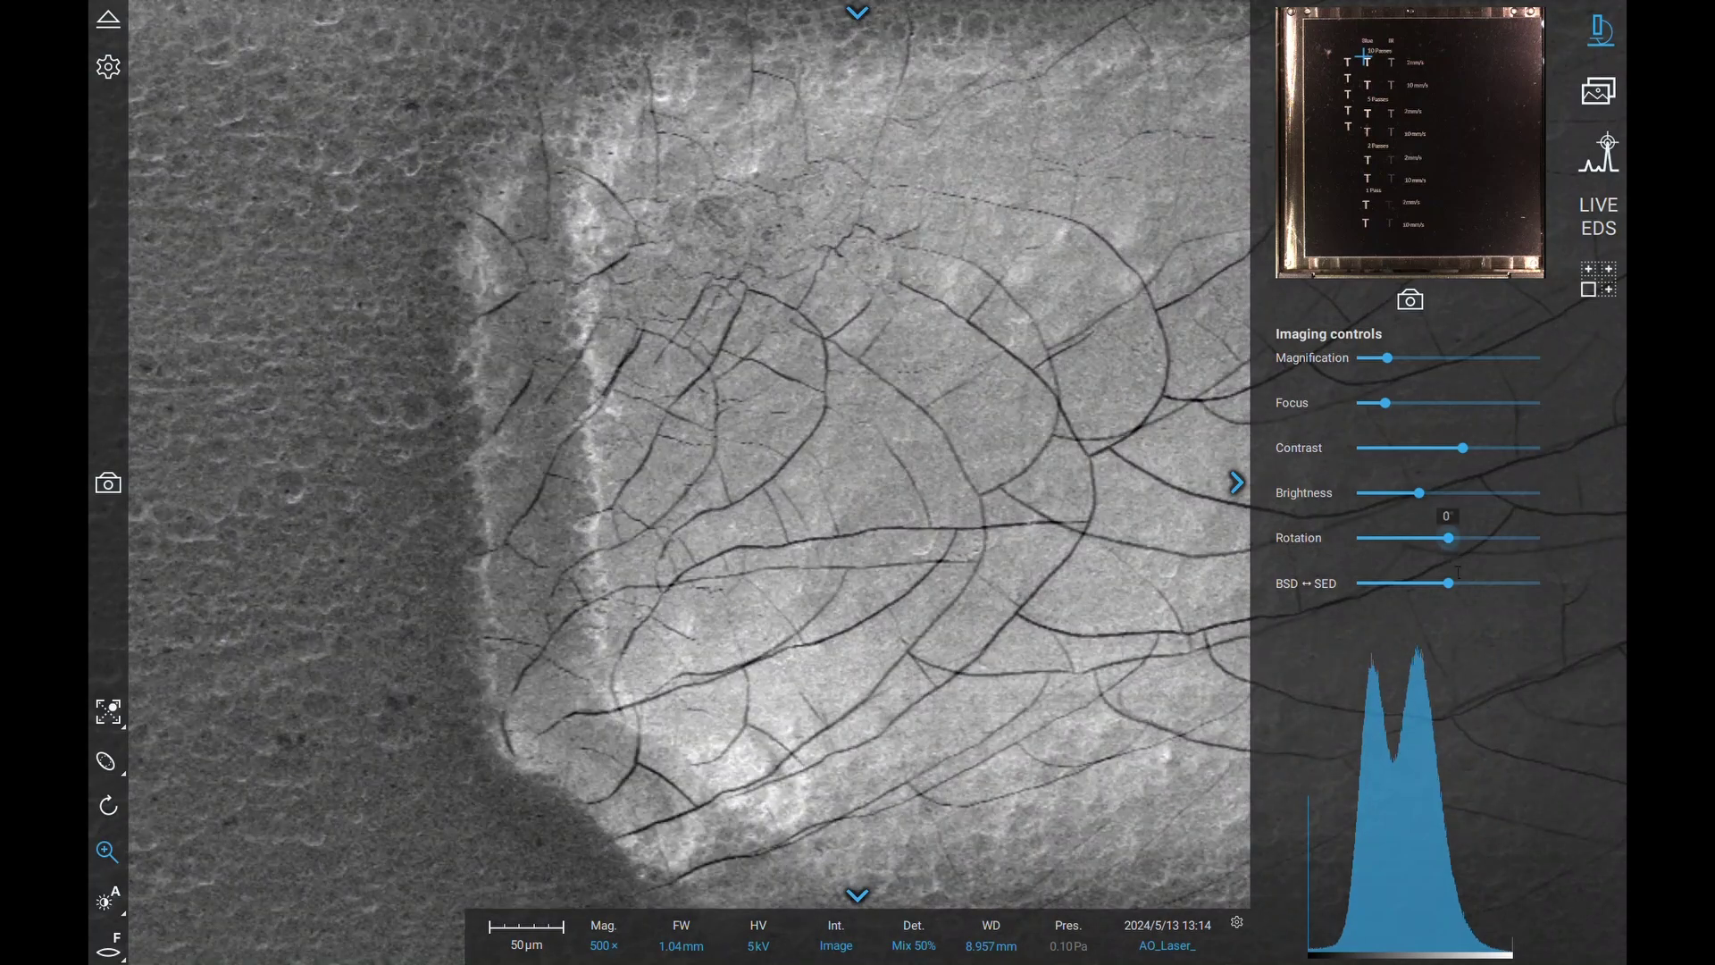
left_click_drag(1448, 582, 1485, 590)
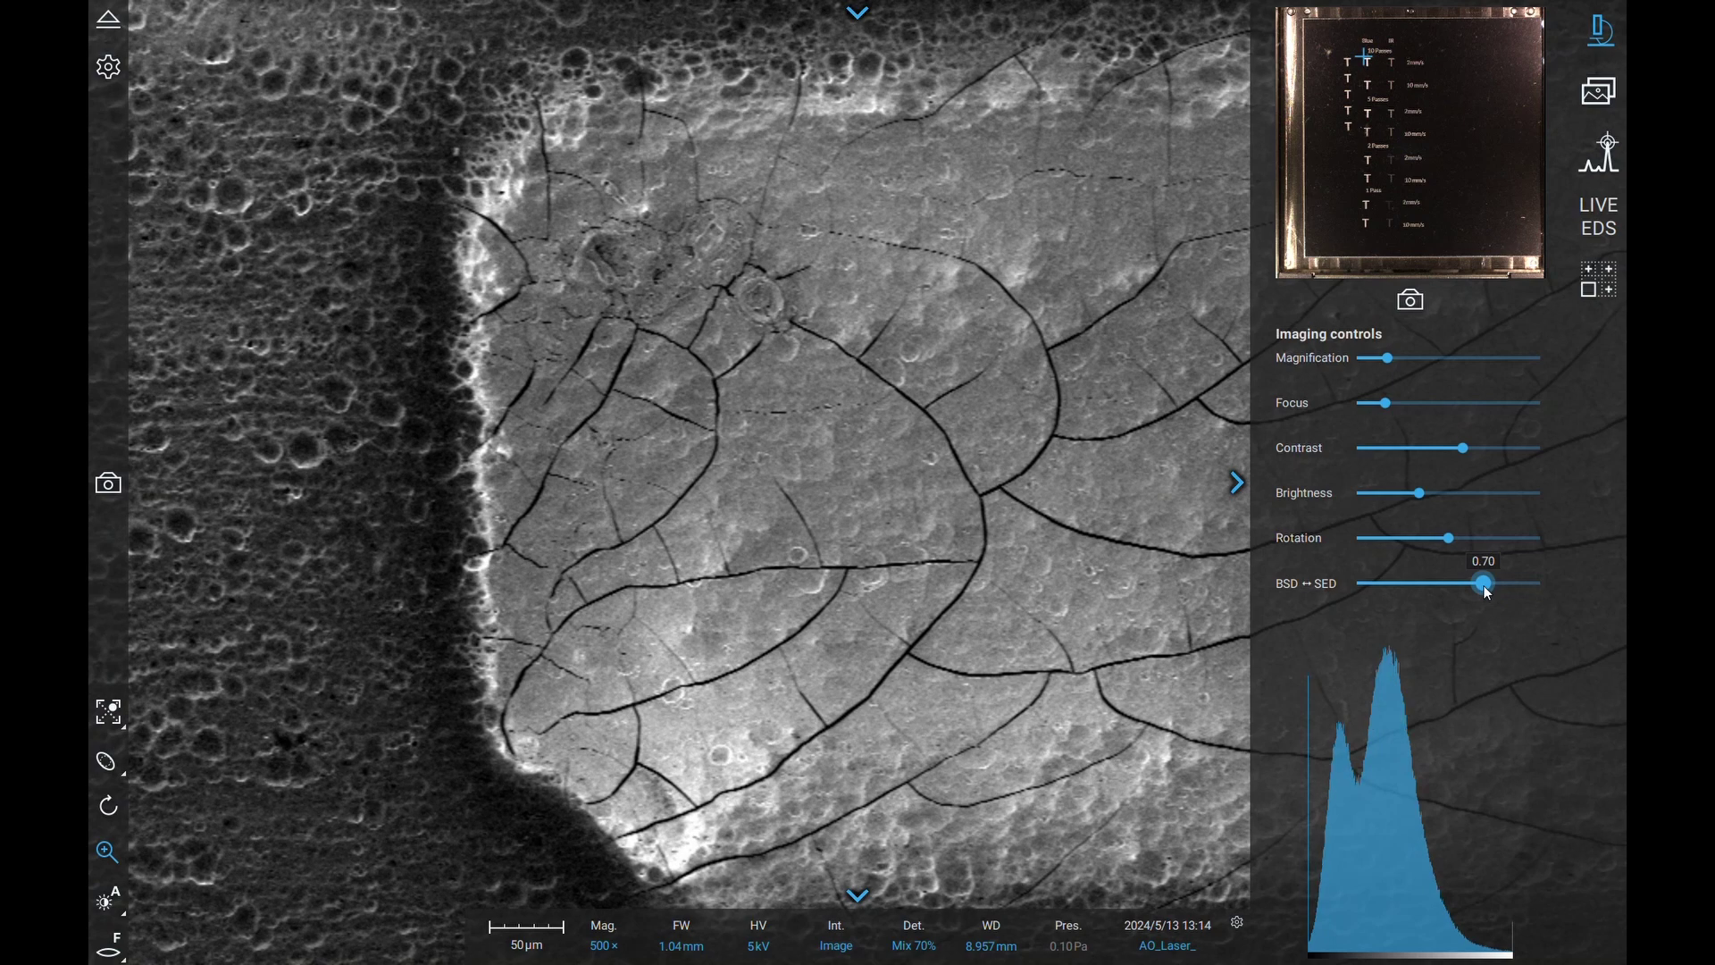
left_click(107, 906)
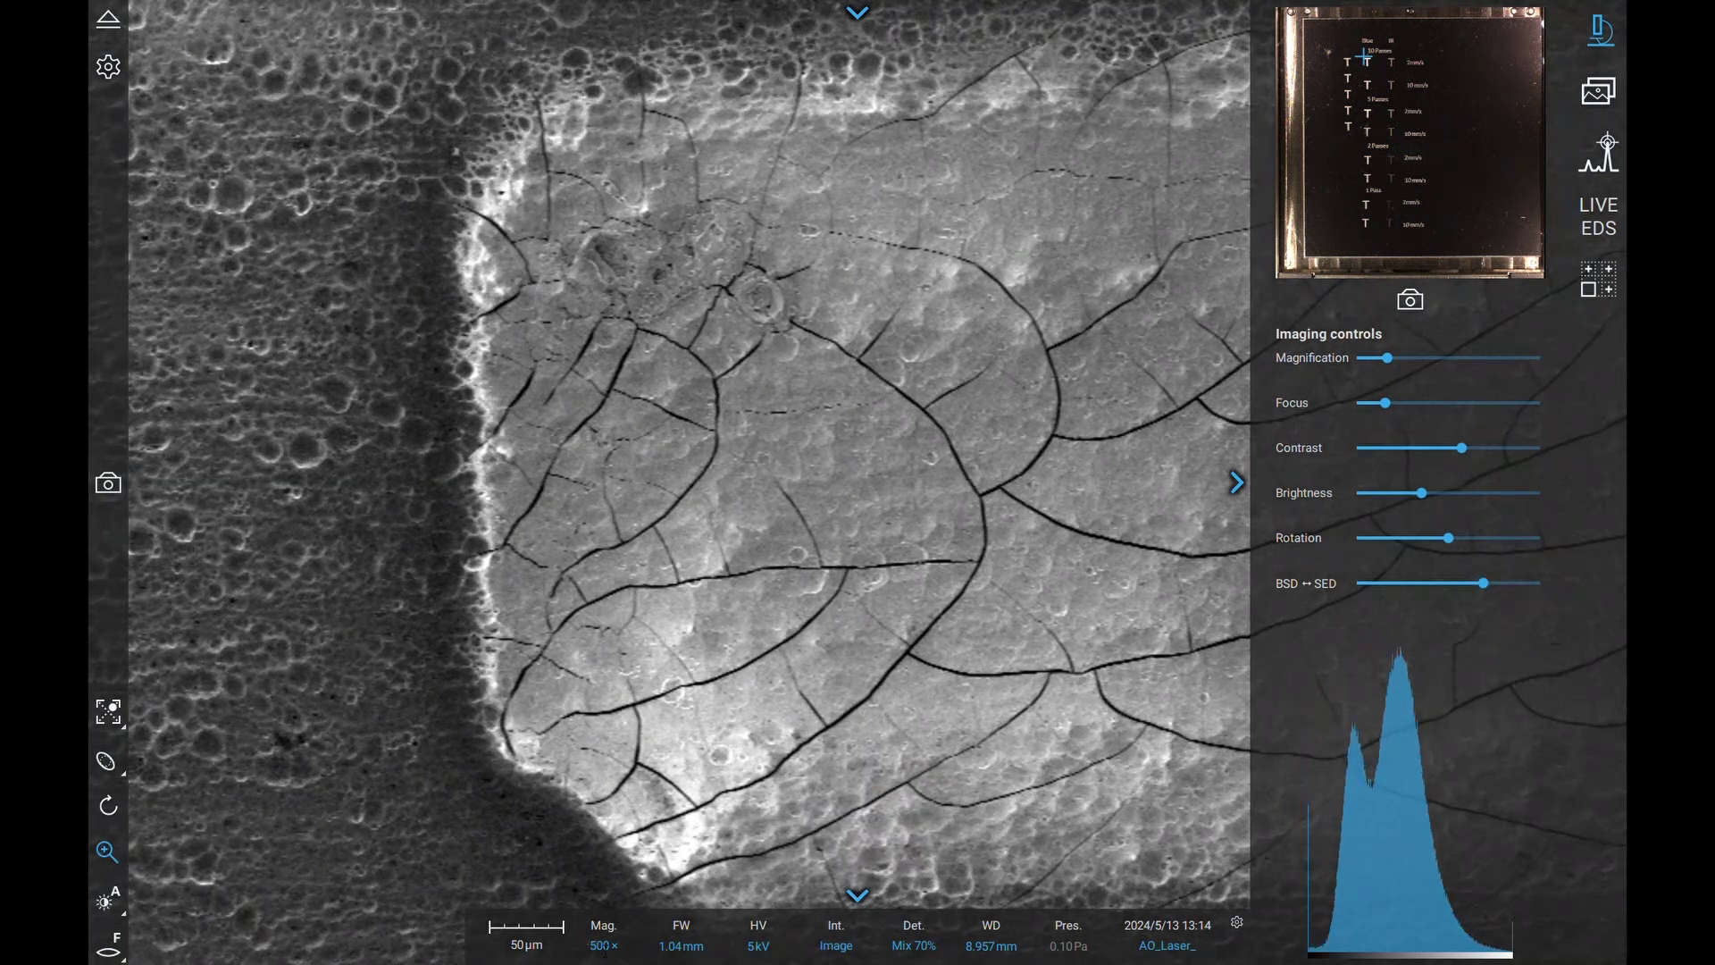
- Set the magnification to 420× and acquire an image of the Blue 10-pass 2 mm/s mark
left_click(605, 951)
type("420")
key("Return")
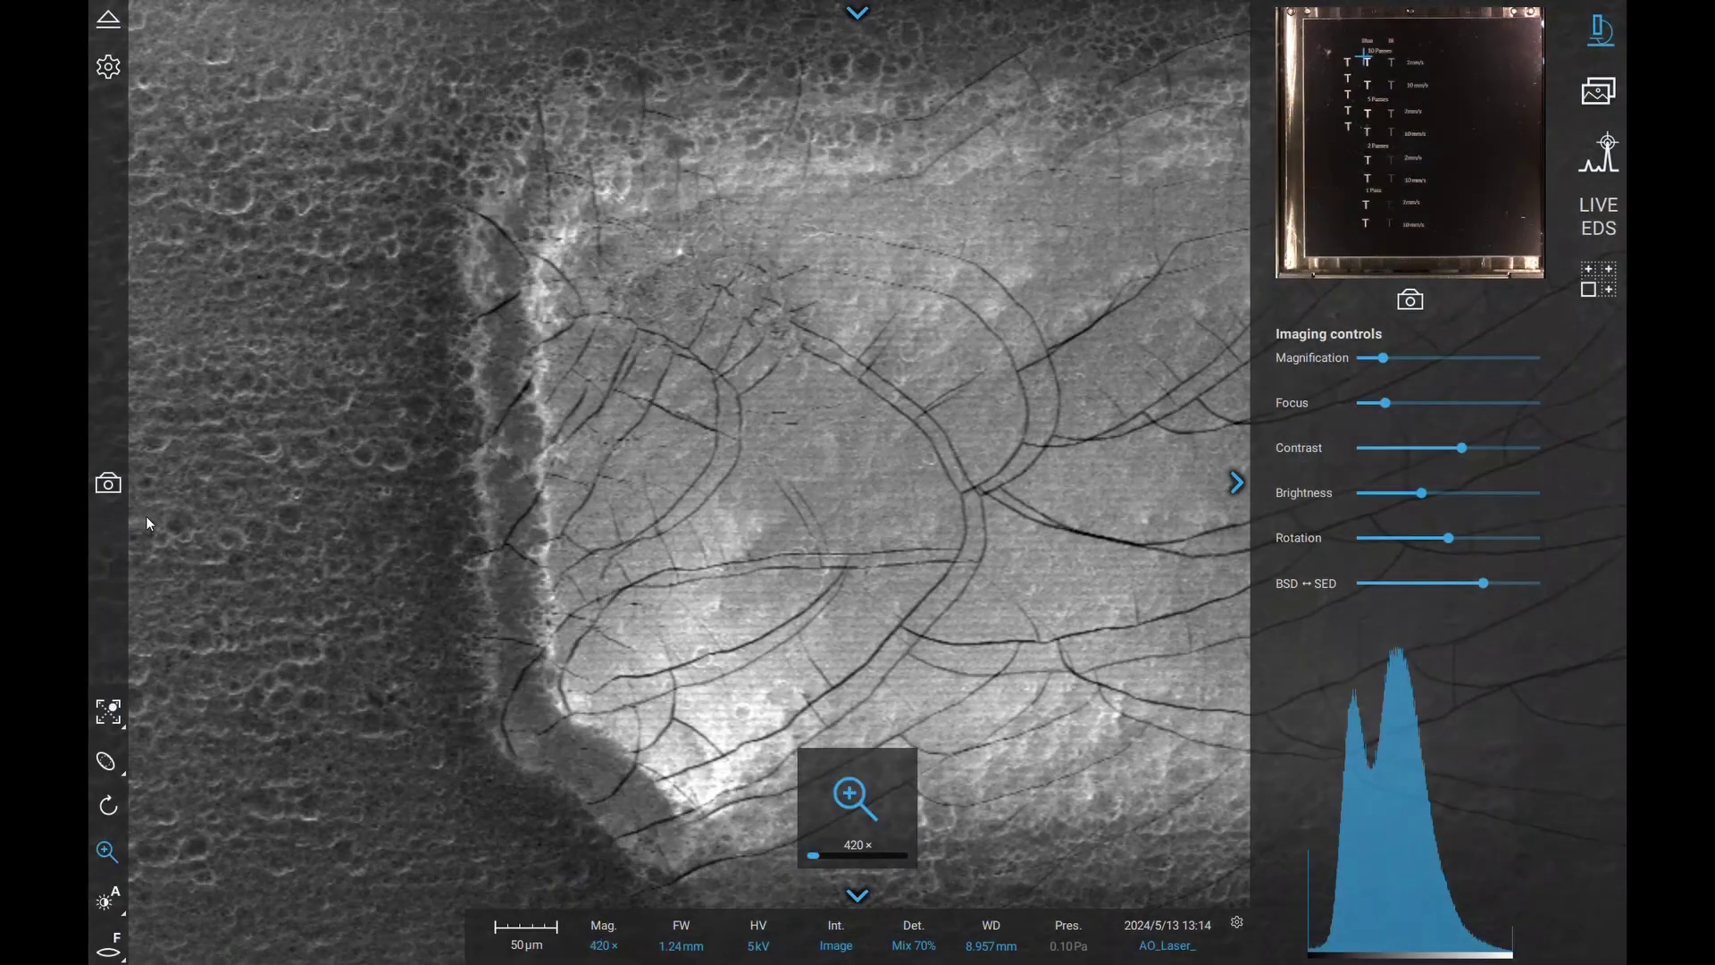
left_click(97, 488)
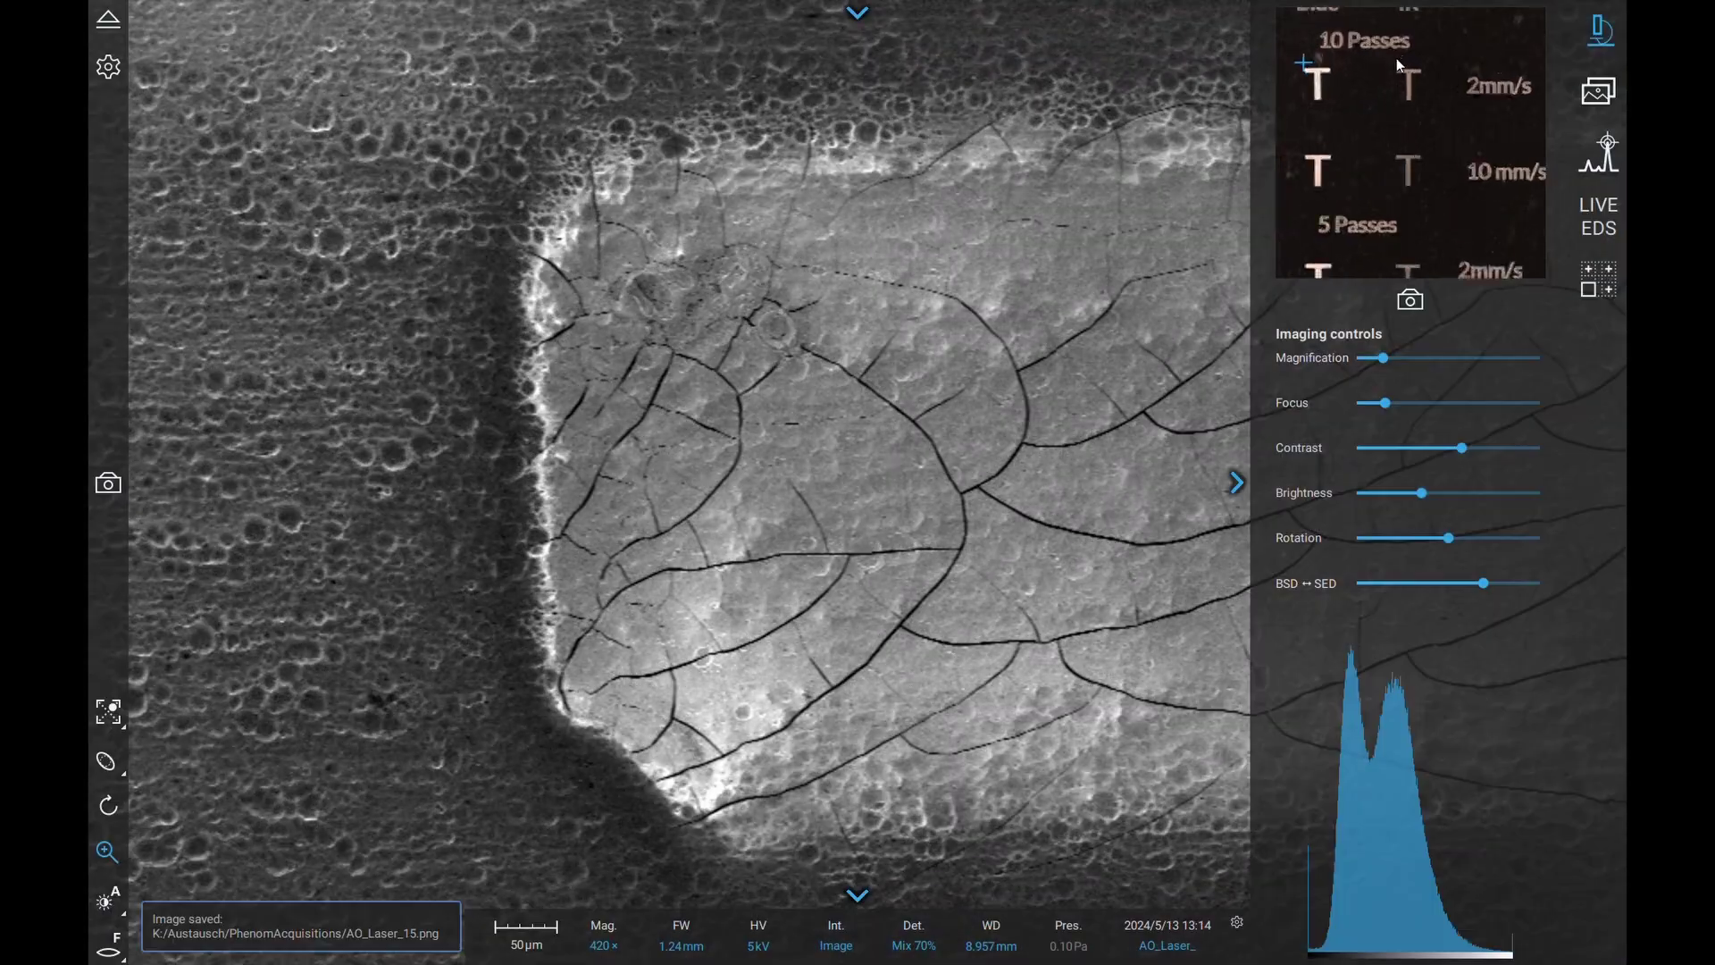
- Move the stage to the end of the IR 10-pass 2 mm/s mark and acquire an image at 420×
left_click(1396, 59)
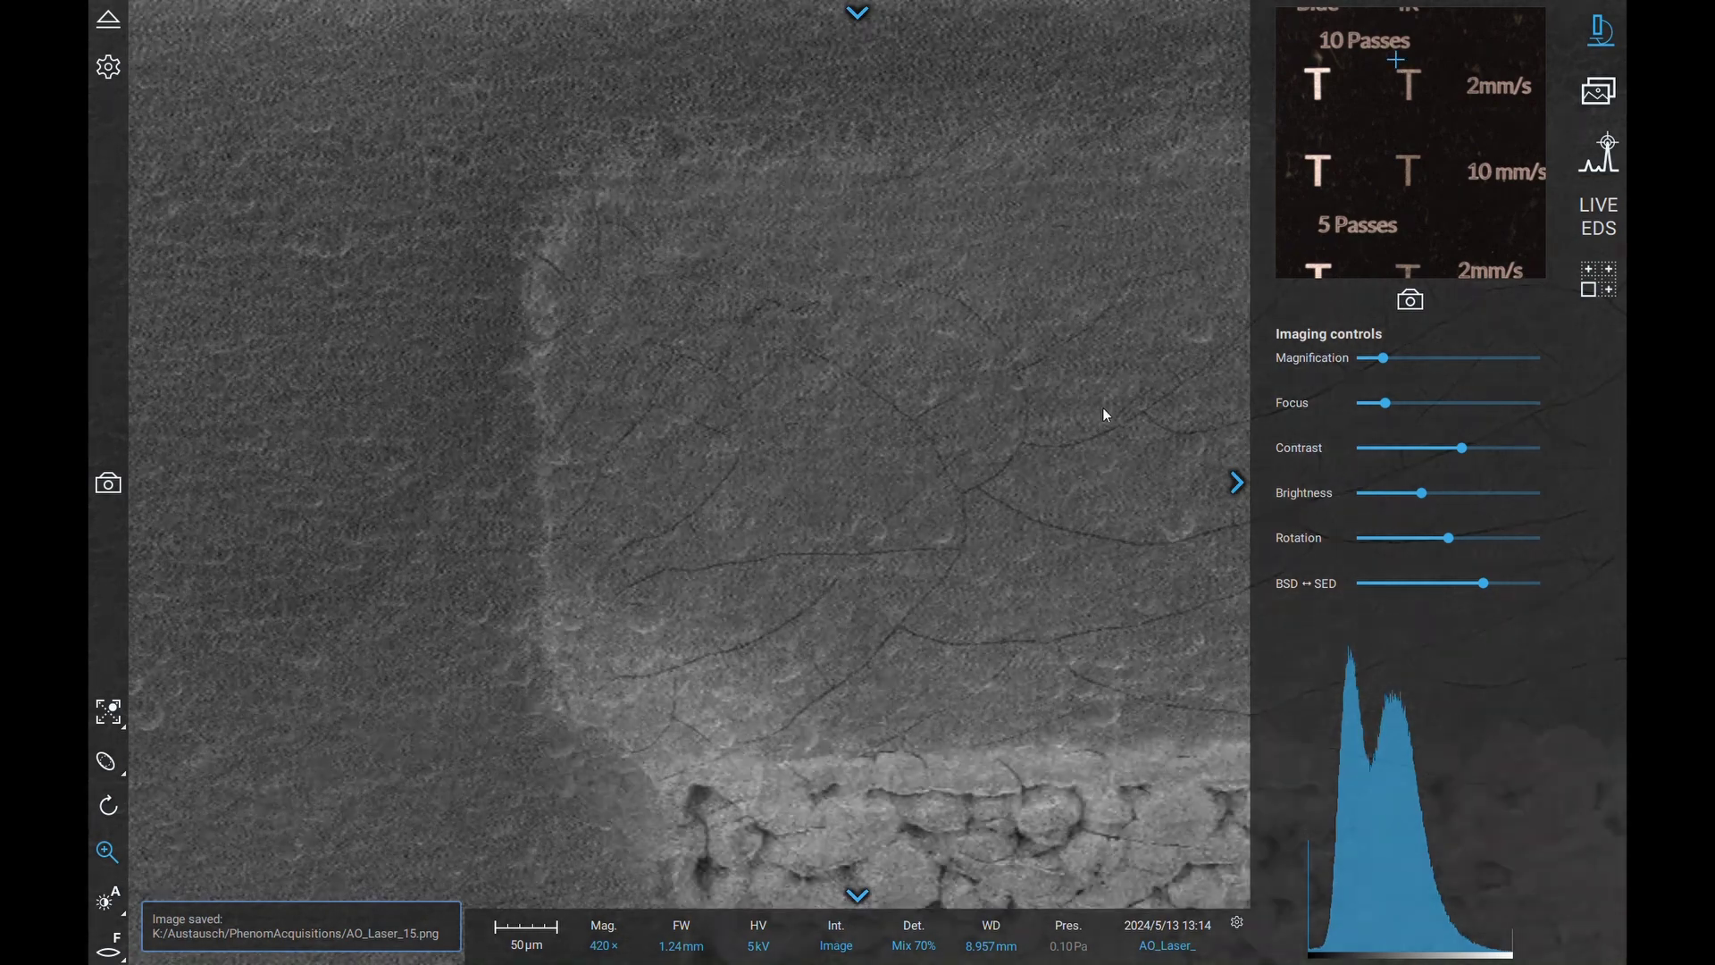
left_click(958, 883)
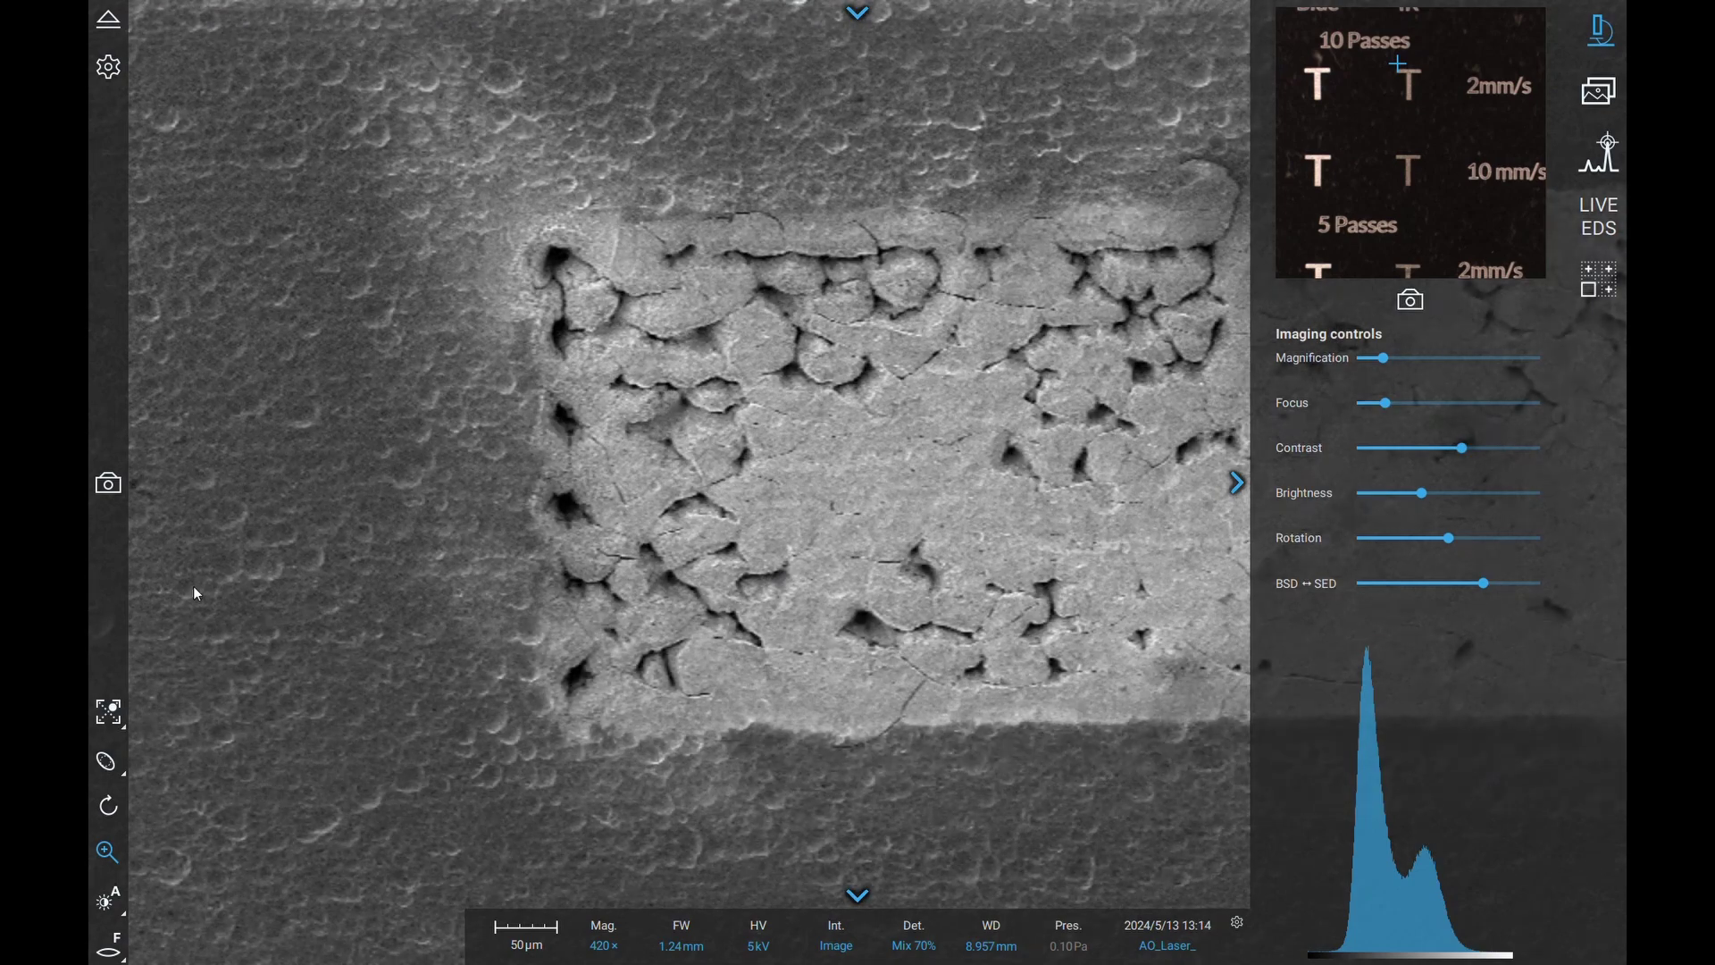
left_click(106, 492)
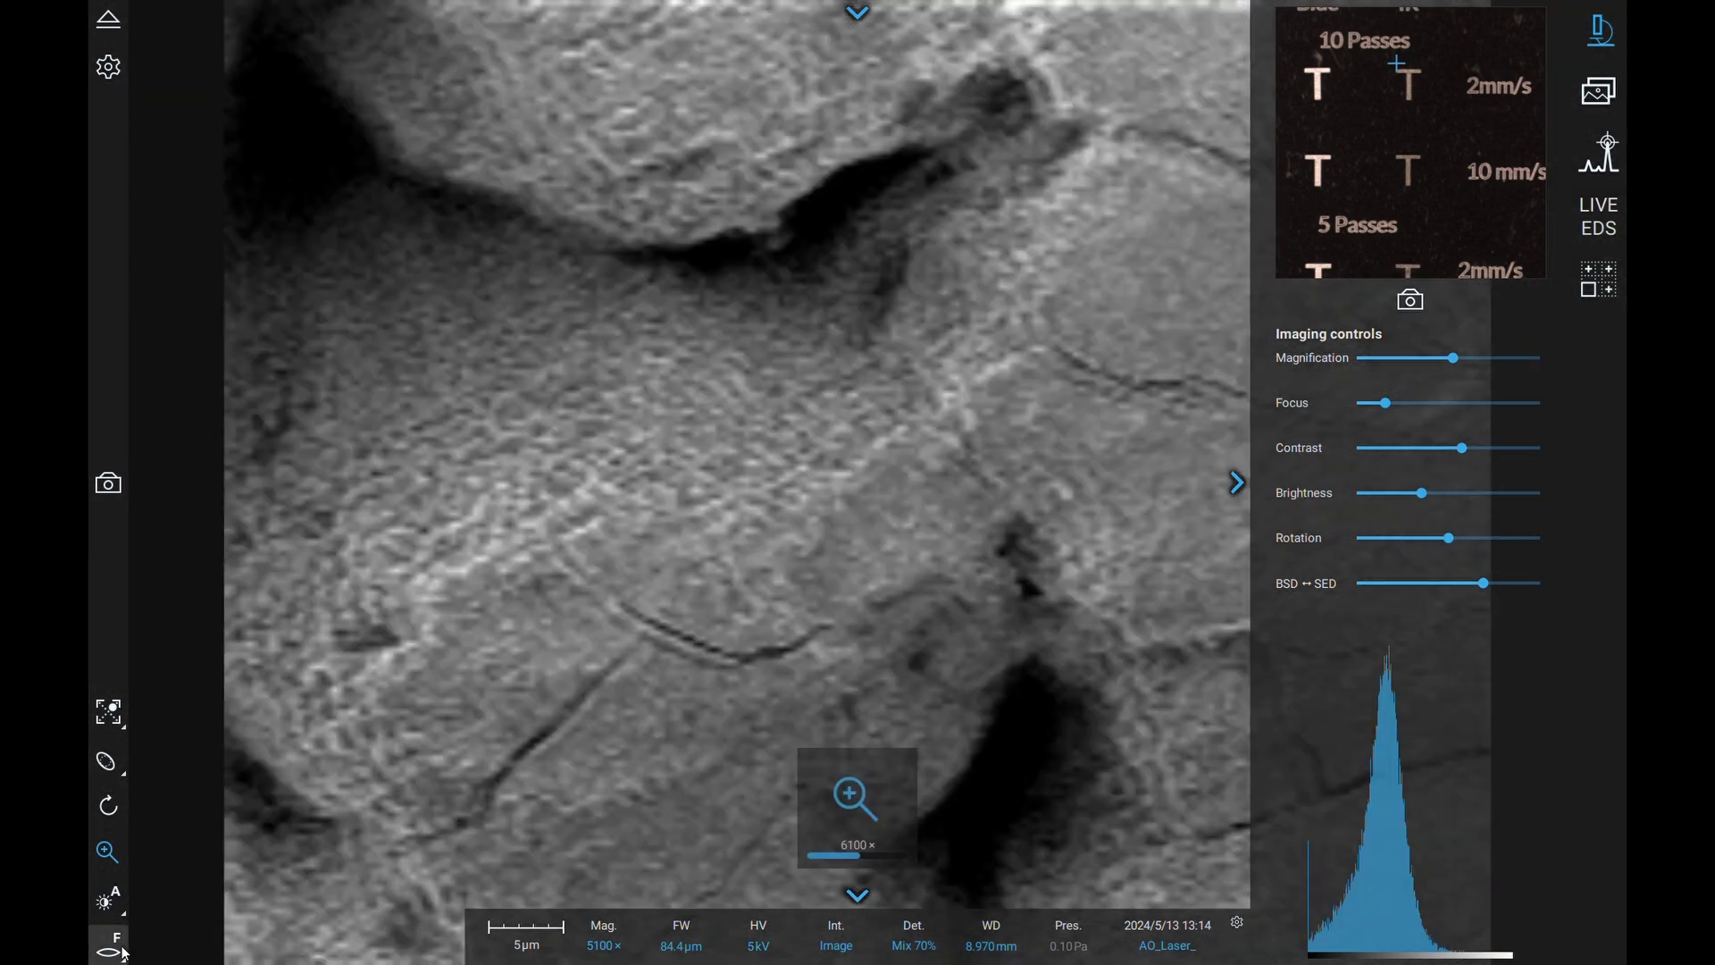
- Autofocus on the pores in the IR 10-pass 2 mm/s mark and acquire a close-up image of its cracked surface at 7400×
left_click(115, 949)
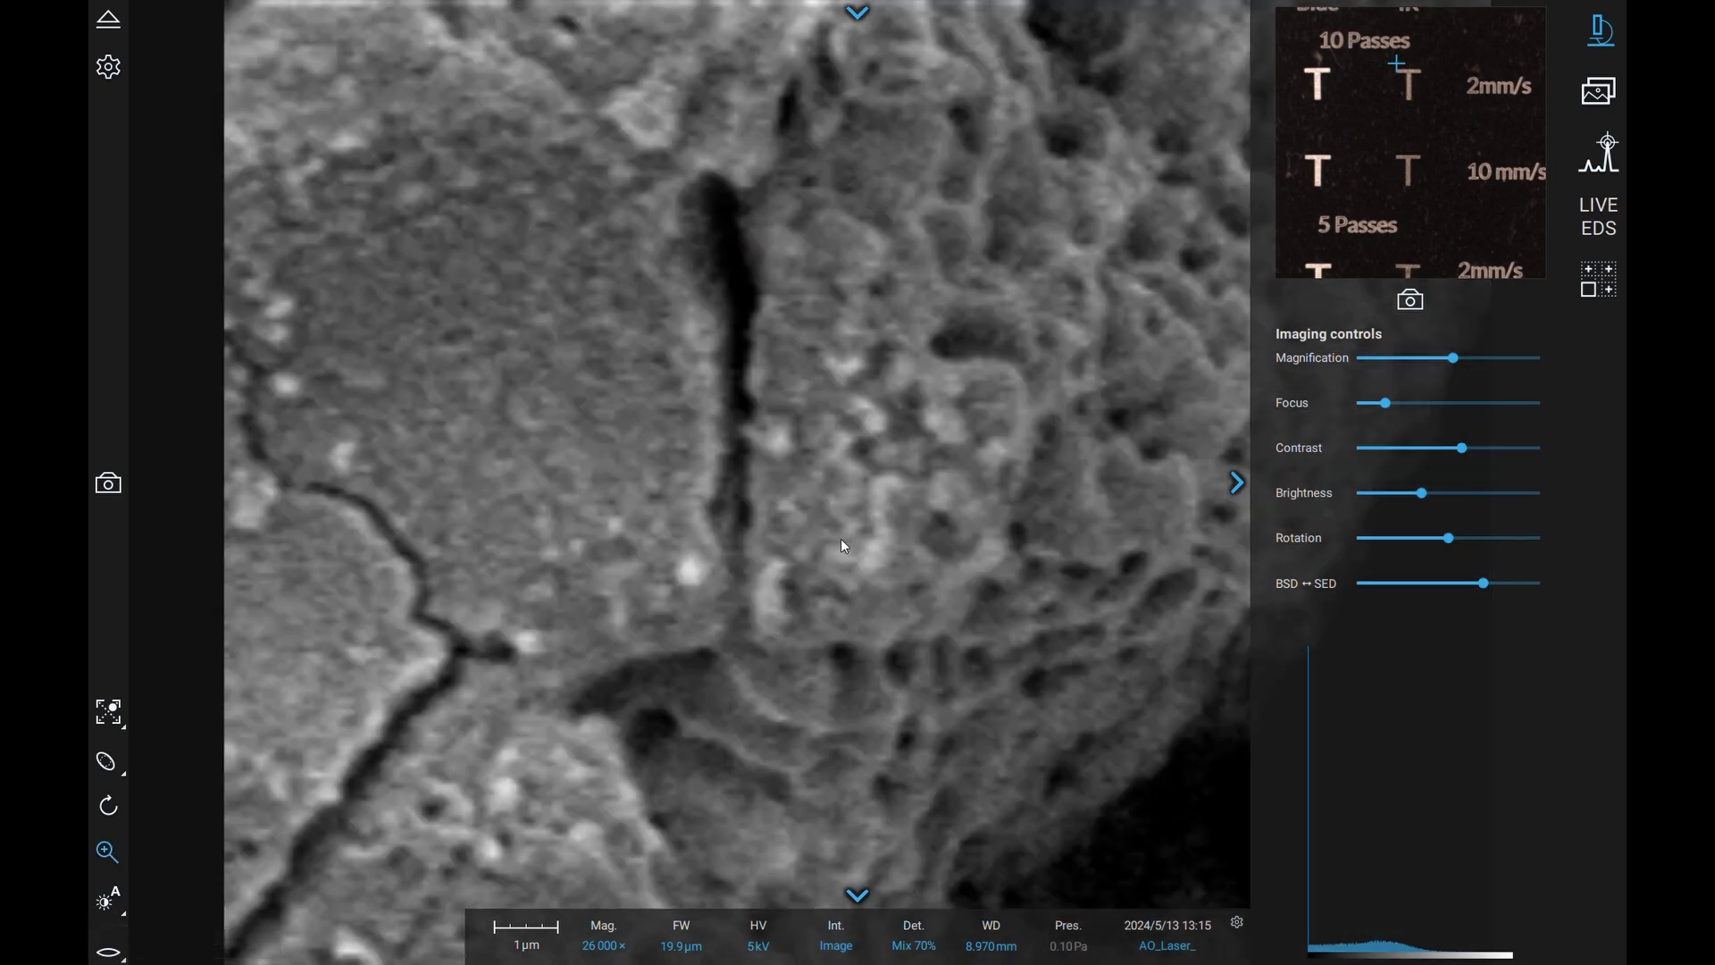
scroll(835, 559, "down", 5)
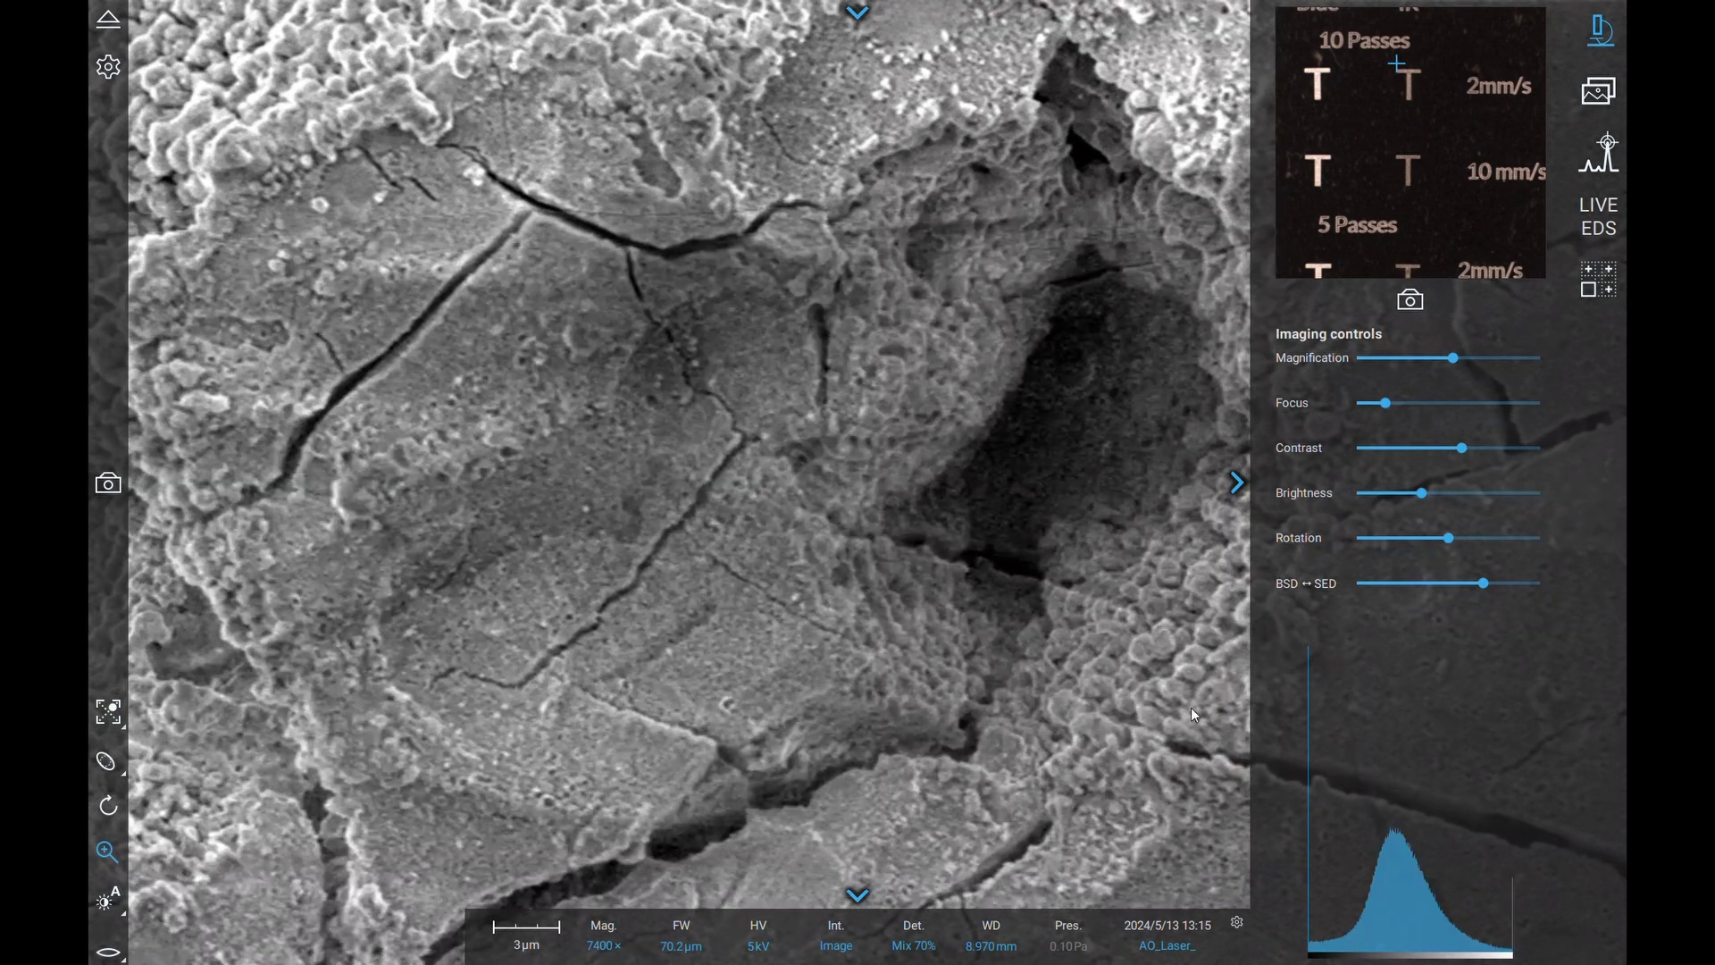
left_click(1192, 708)
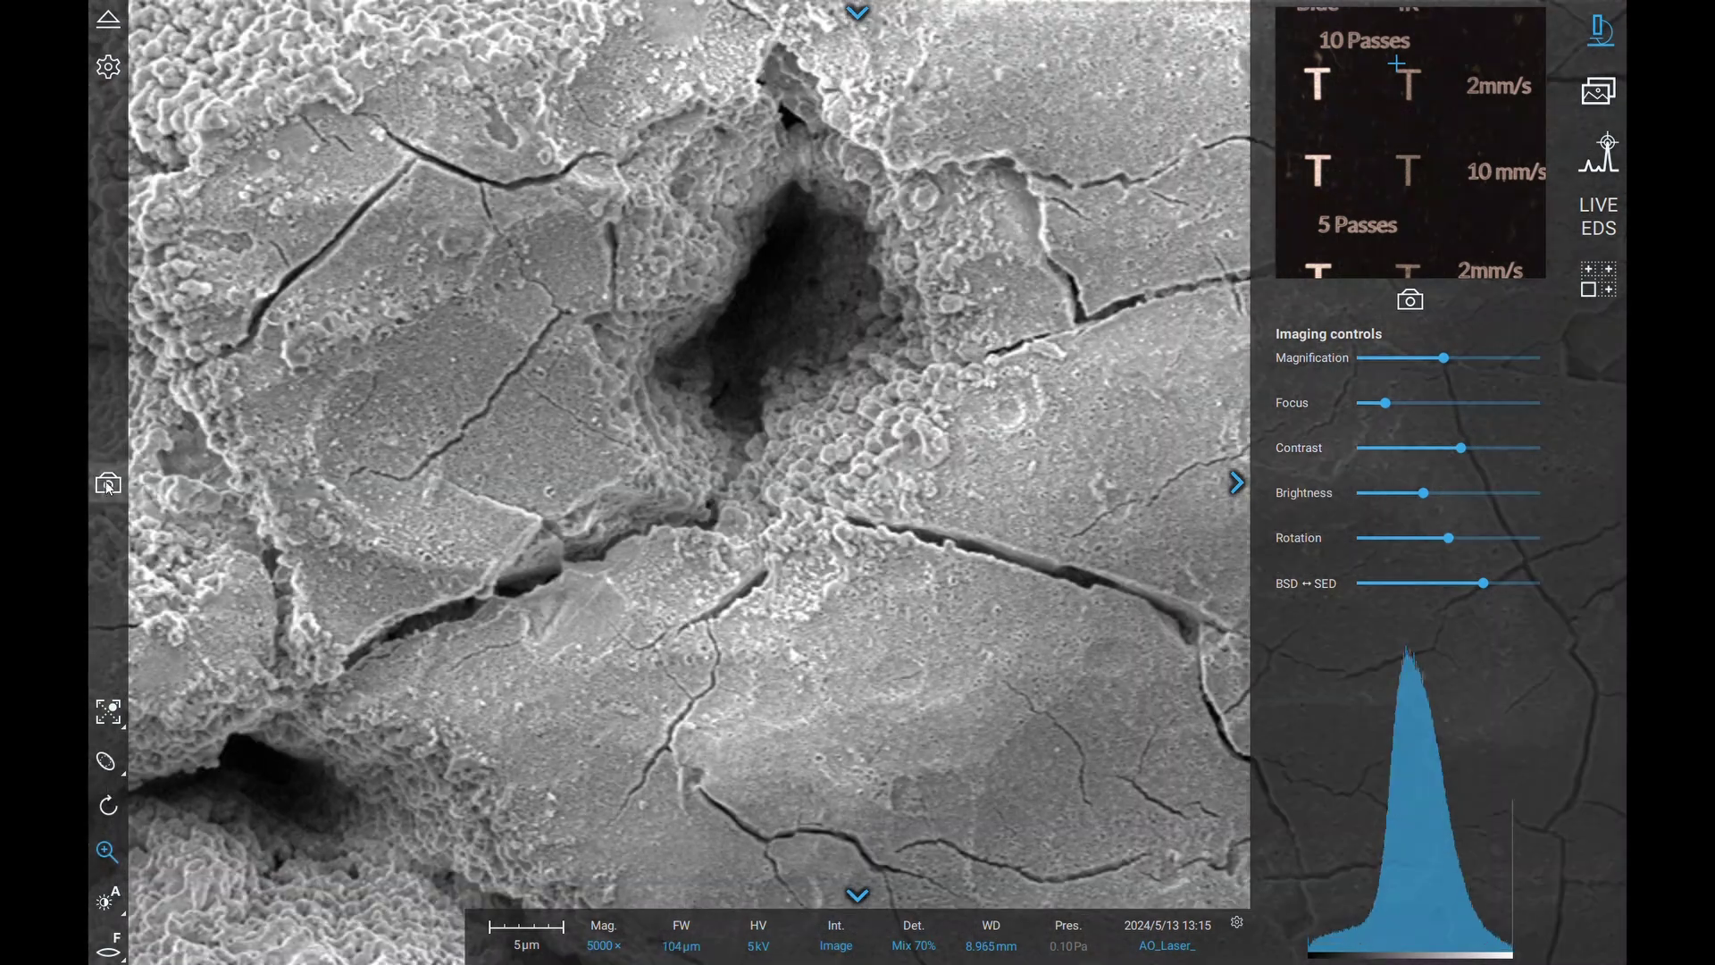
left_click(108, 484)
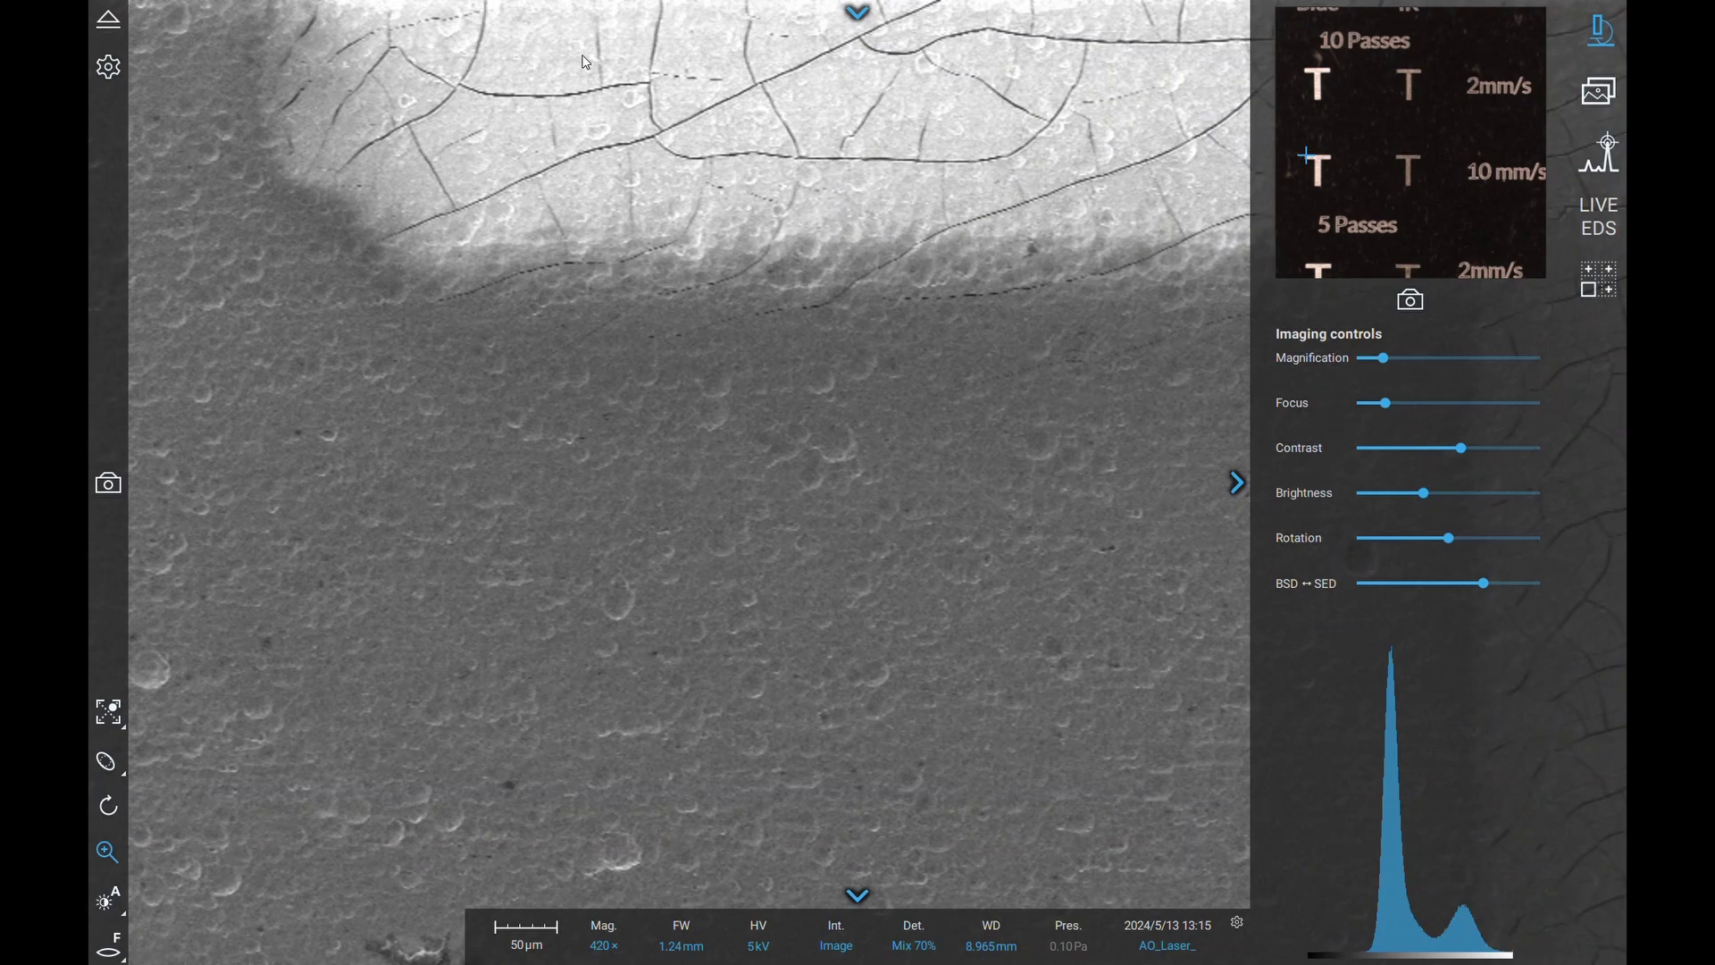
- Centre the end of the Blue 10-pass 10 mm/s mark, auto-adjust contrast and brightness, and acquire an image at 420×
left_click(652, 95)
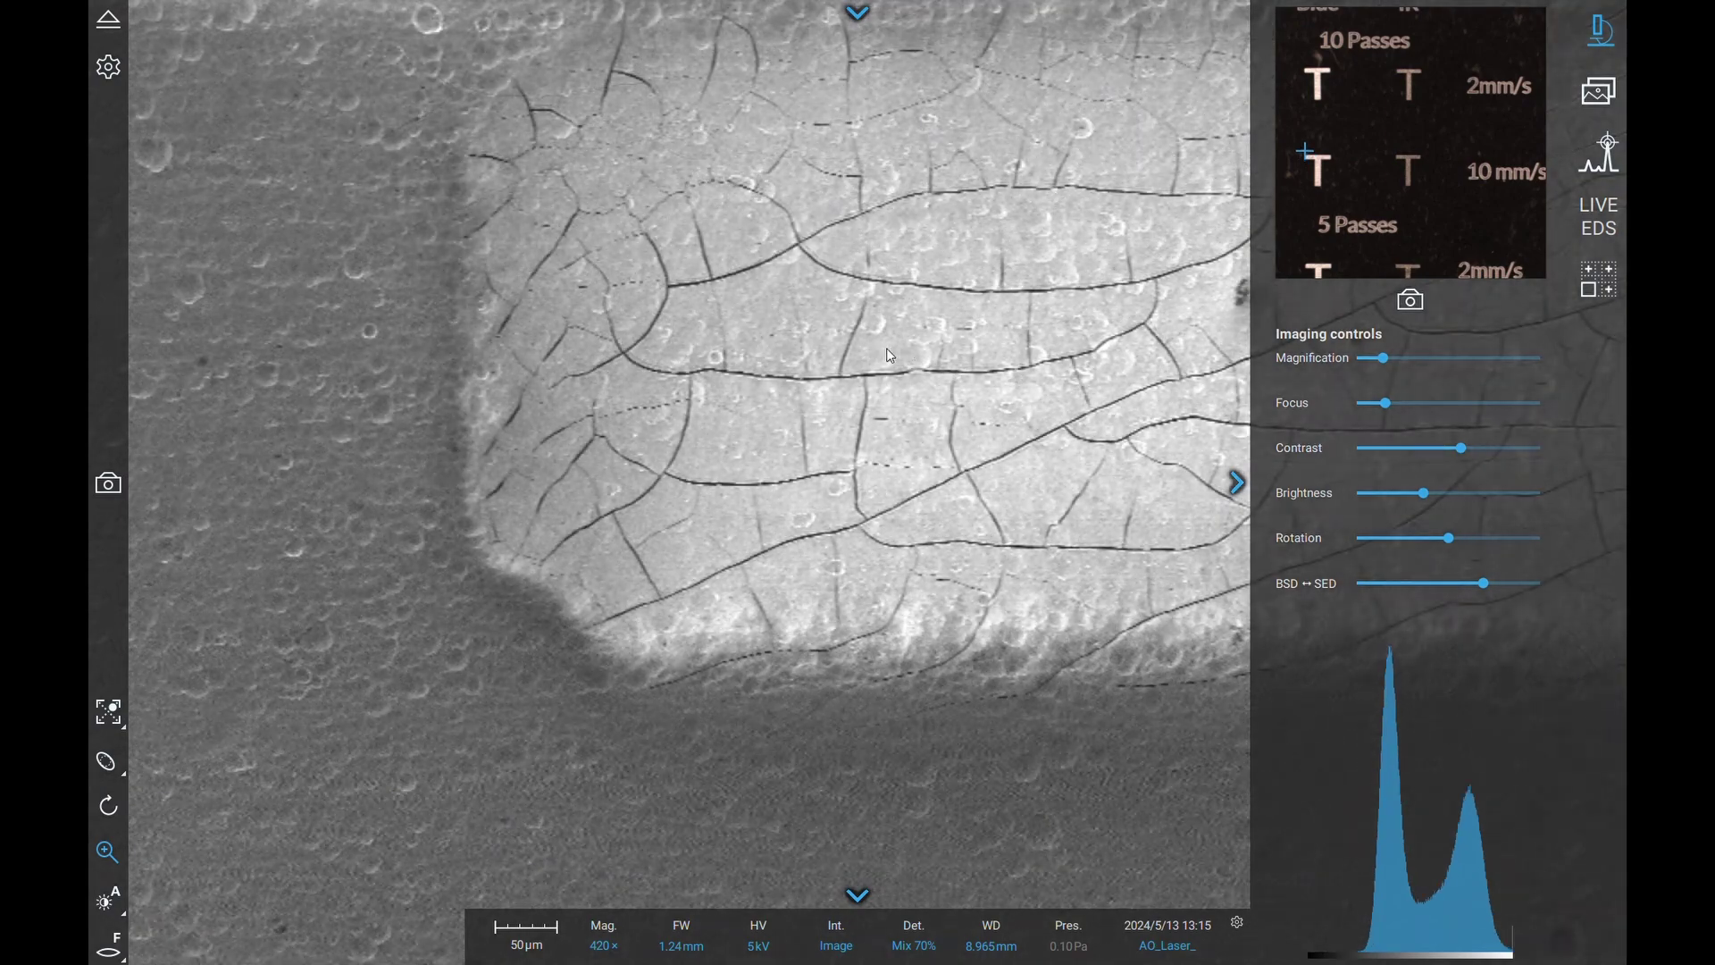
left_click(102, 900)
left_click(107, 484)
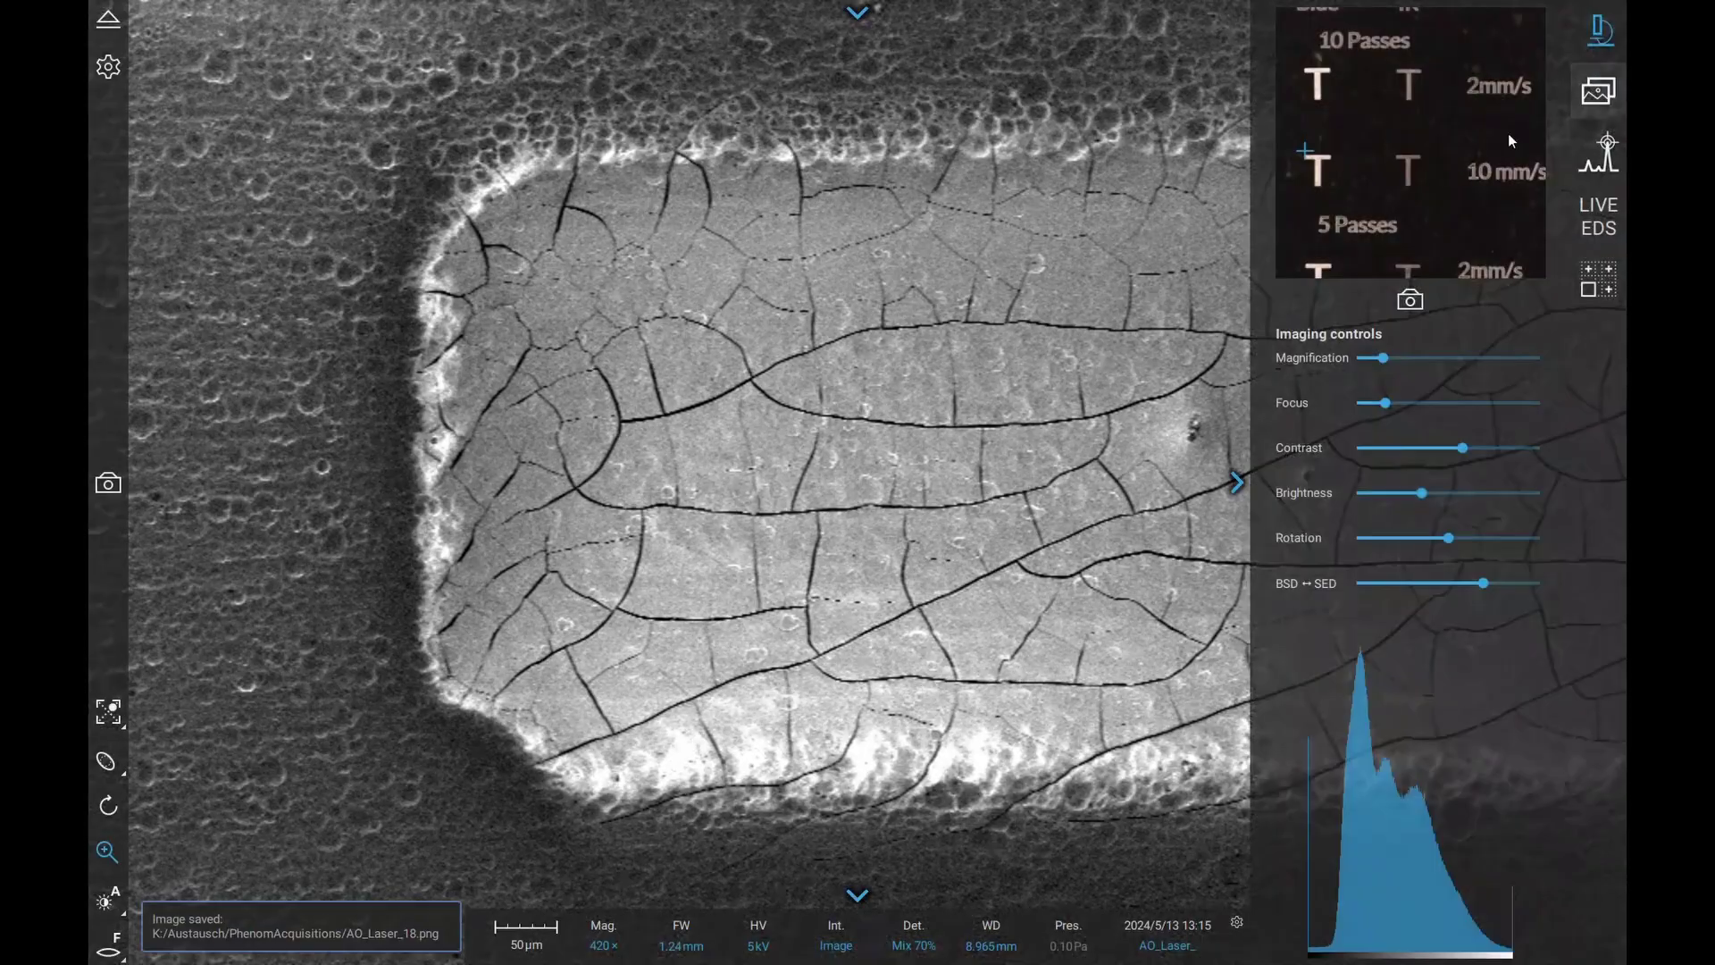
- Move to the IR 10-pass 10 mm/s mark, auto-adjust contrast and brightness, and acquire an image at 420×
left_click(1401, 162)
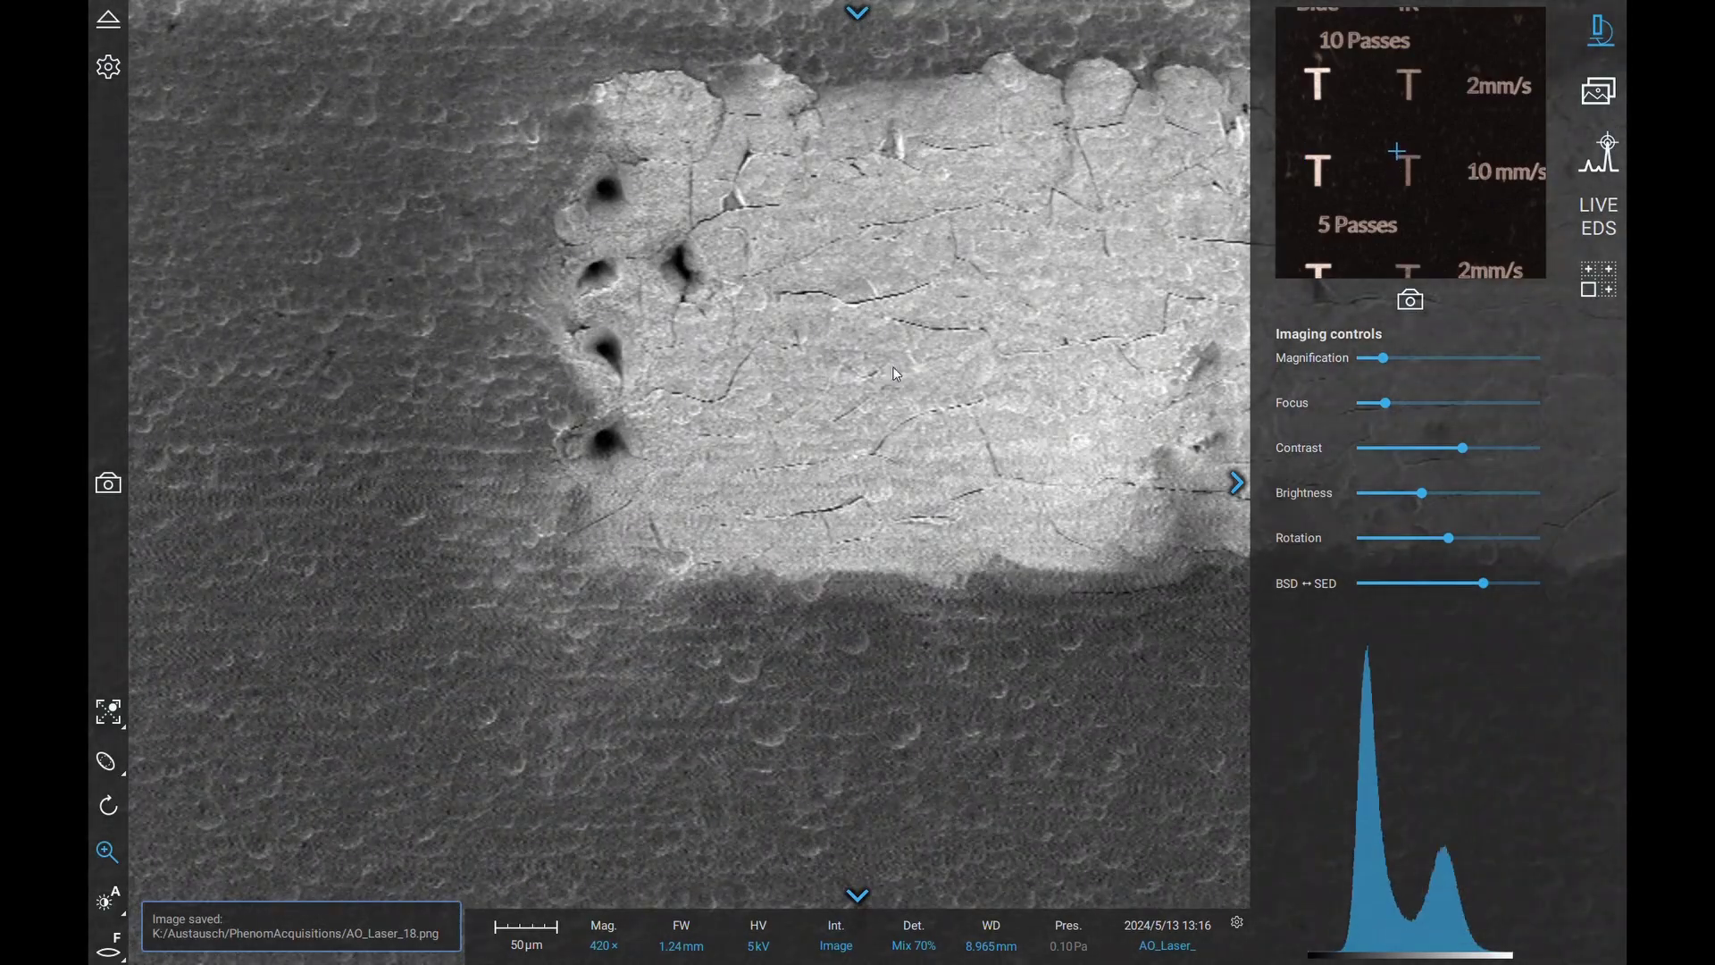
left_click(103, 912)
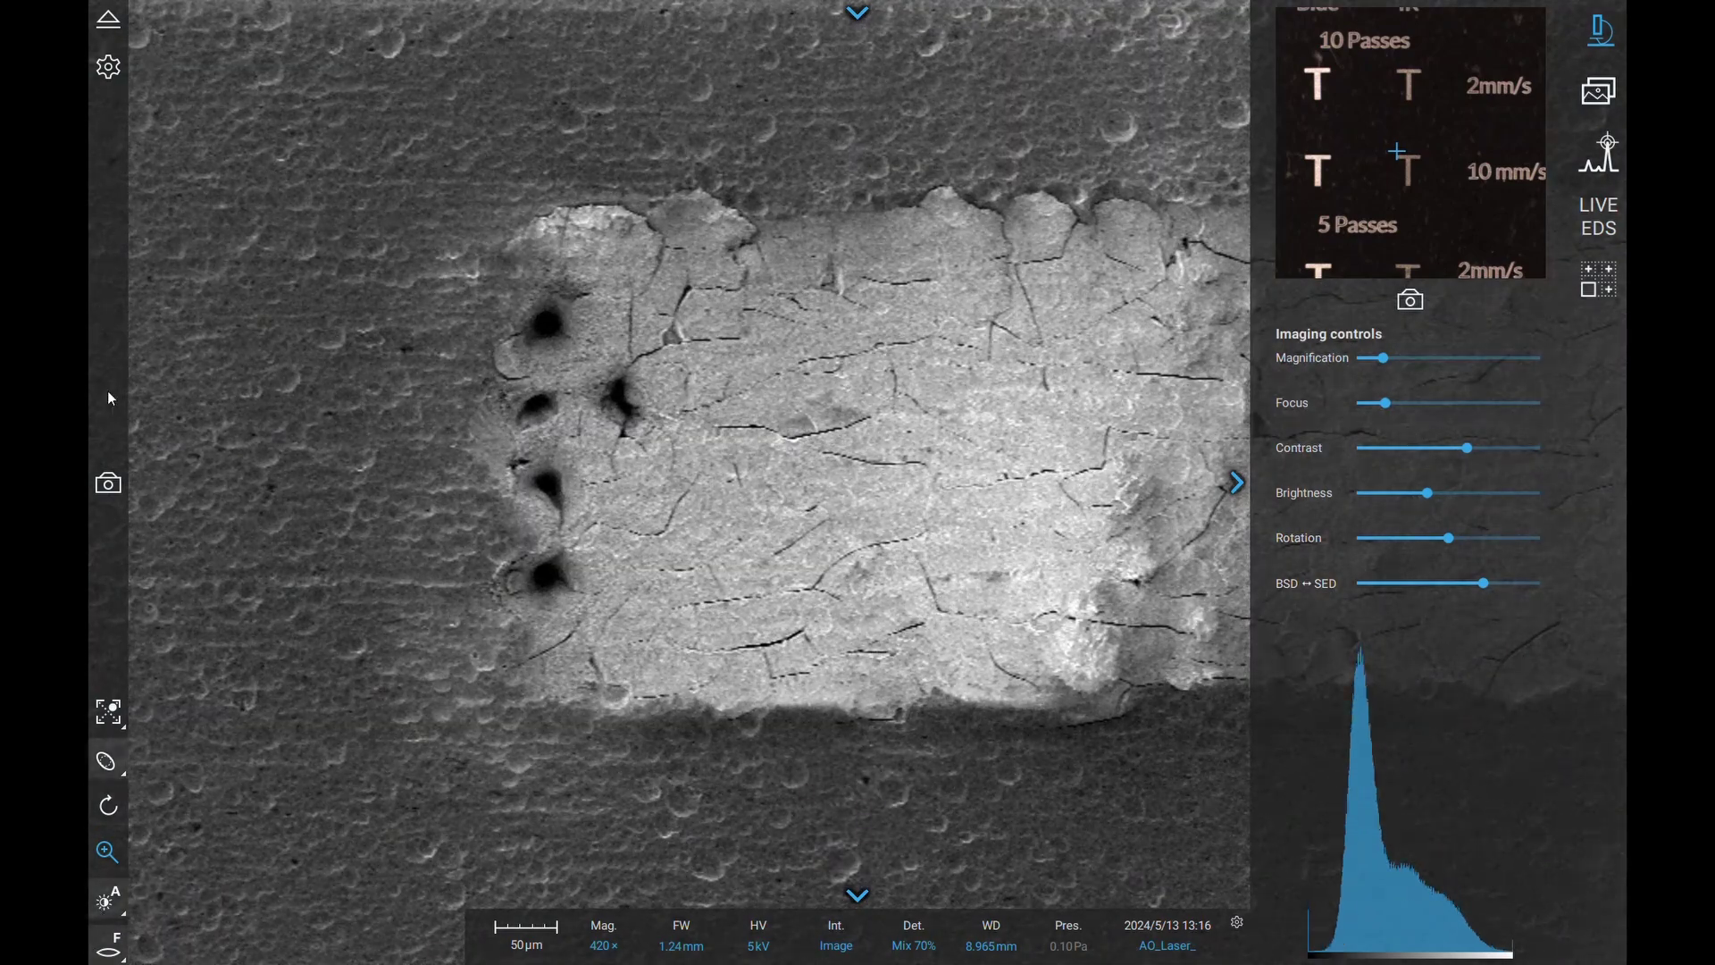
left_click(108, 483)
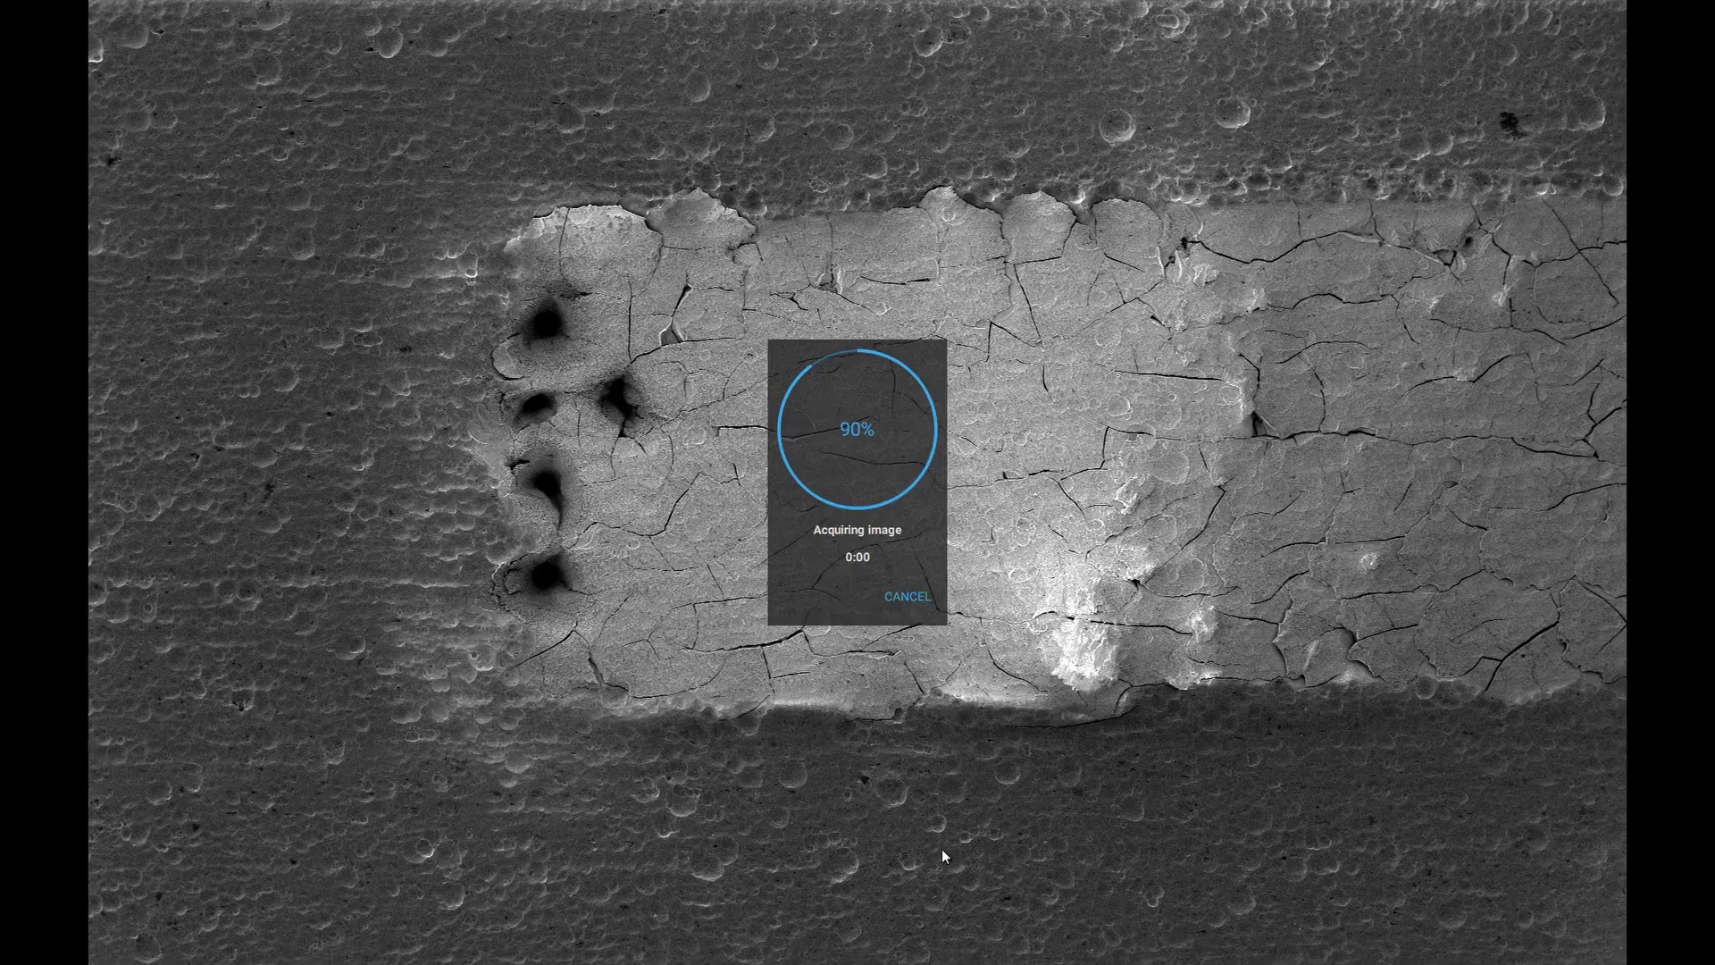
- Move the stage to the end of the Blue 5-pass 2 mm/s mark and auto-adjust contrast and brightness
scroll(1384, 195, "down", 1)
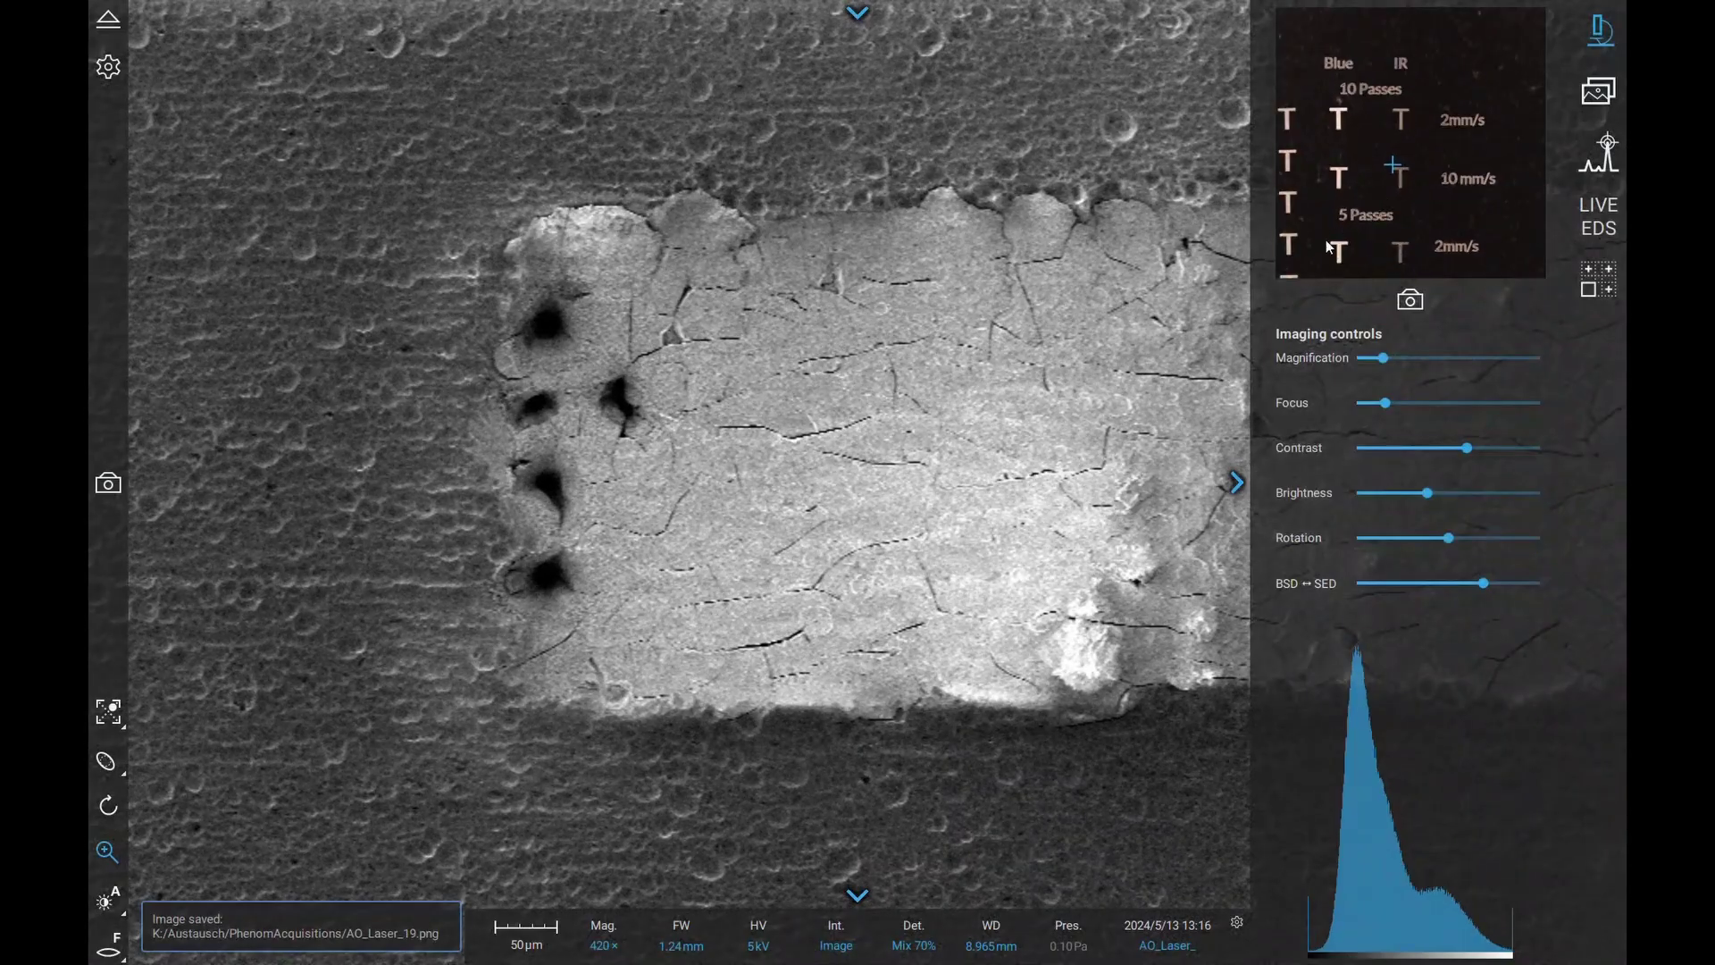
scroll(1328, 240, "up", 2)
left_click_drag(1335, 245, 1344, 165)
scroll(1349, 168, "up", 2)
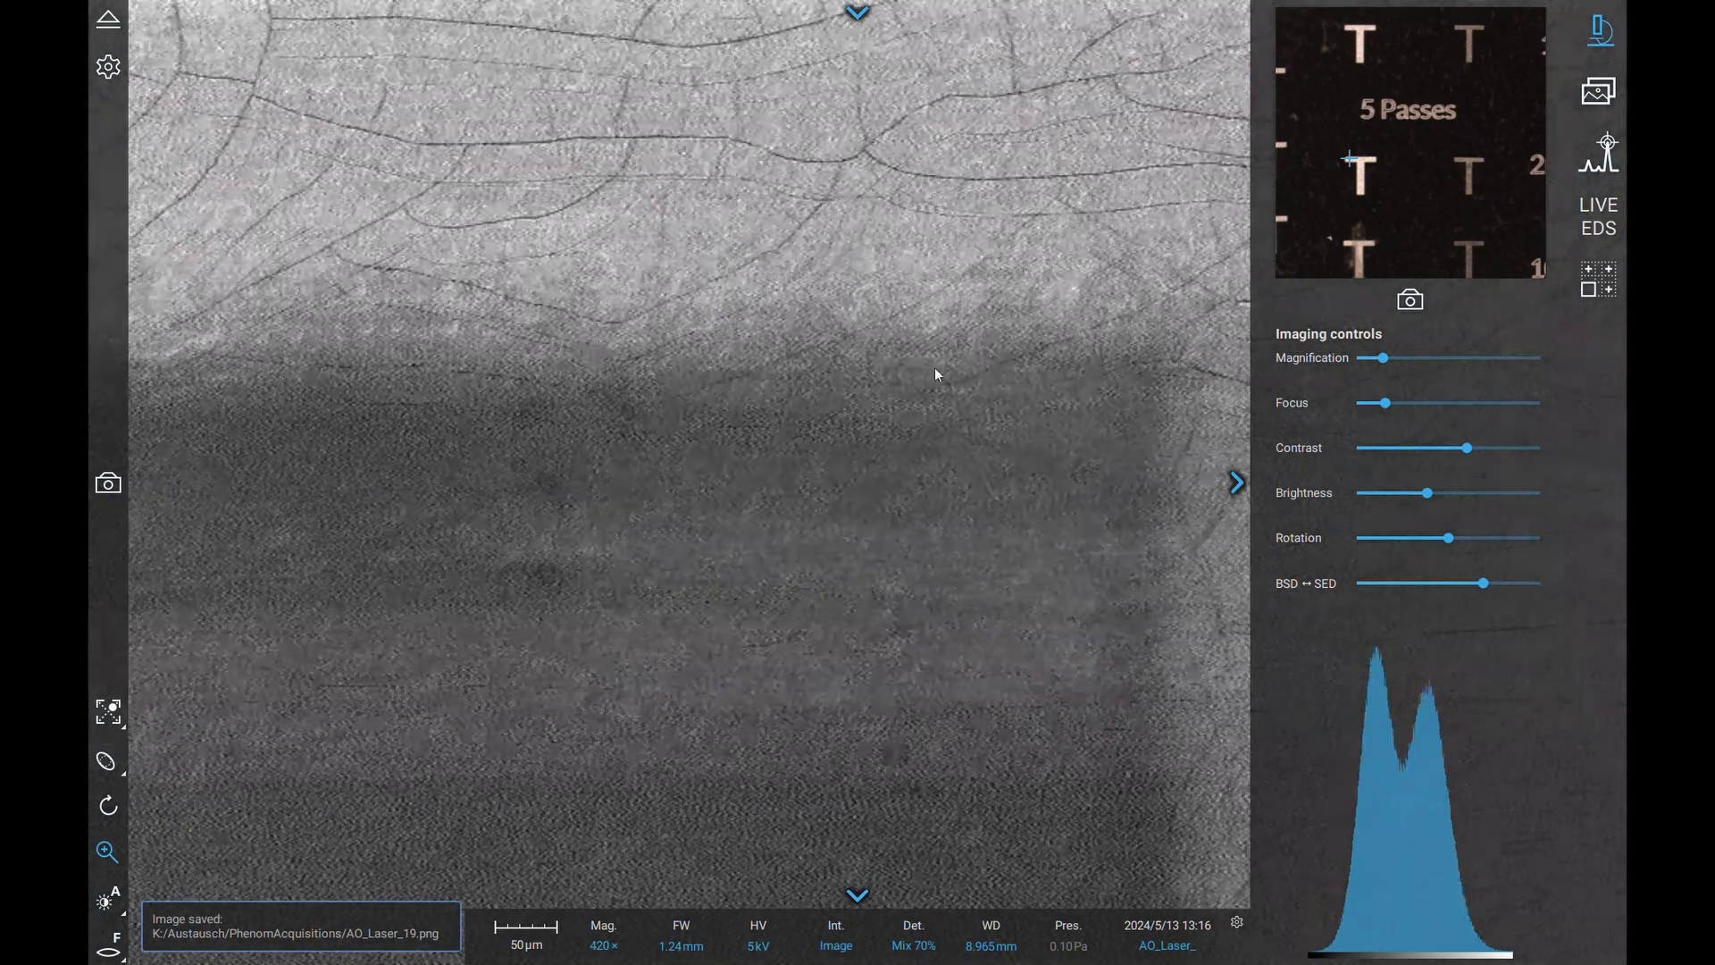
left_click_drag(480, 125, 680, 420)
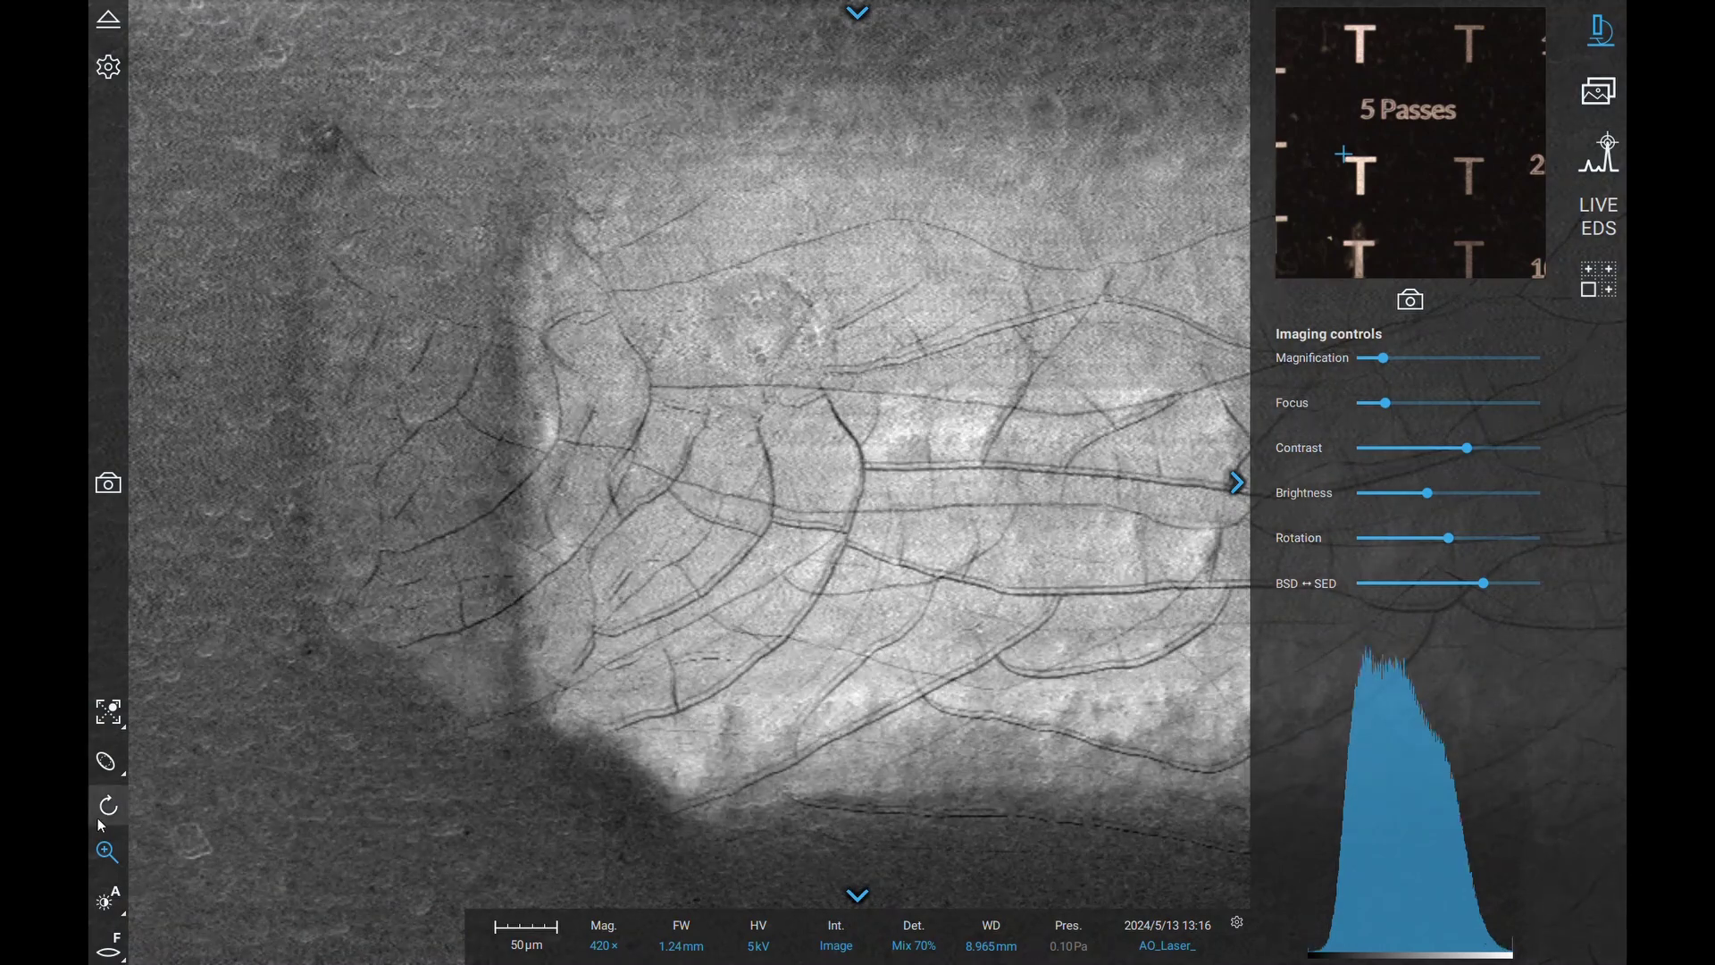
left_click(107, 901)
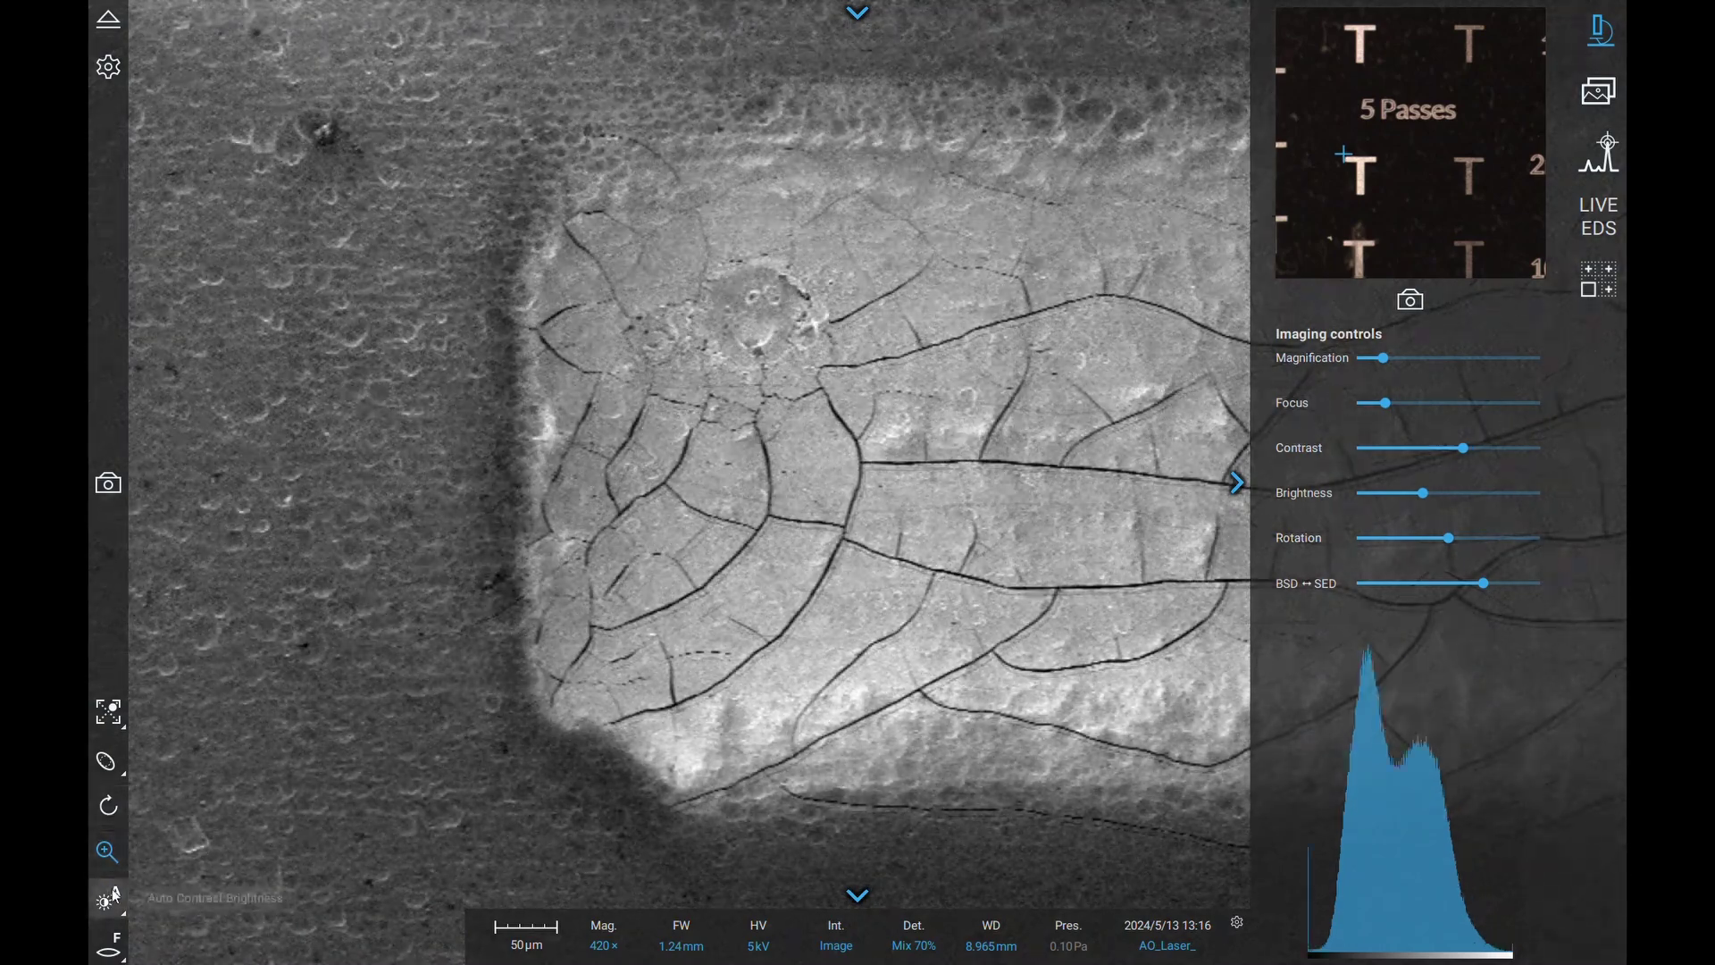
- Autofocus on the cracks of the Blue 5-pass 2 mm/s mark at 3800×
scroll(832, 381, "up", 5)
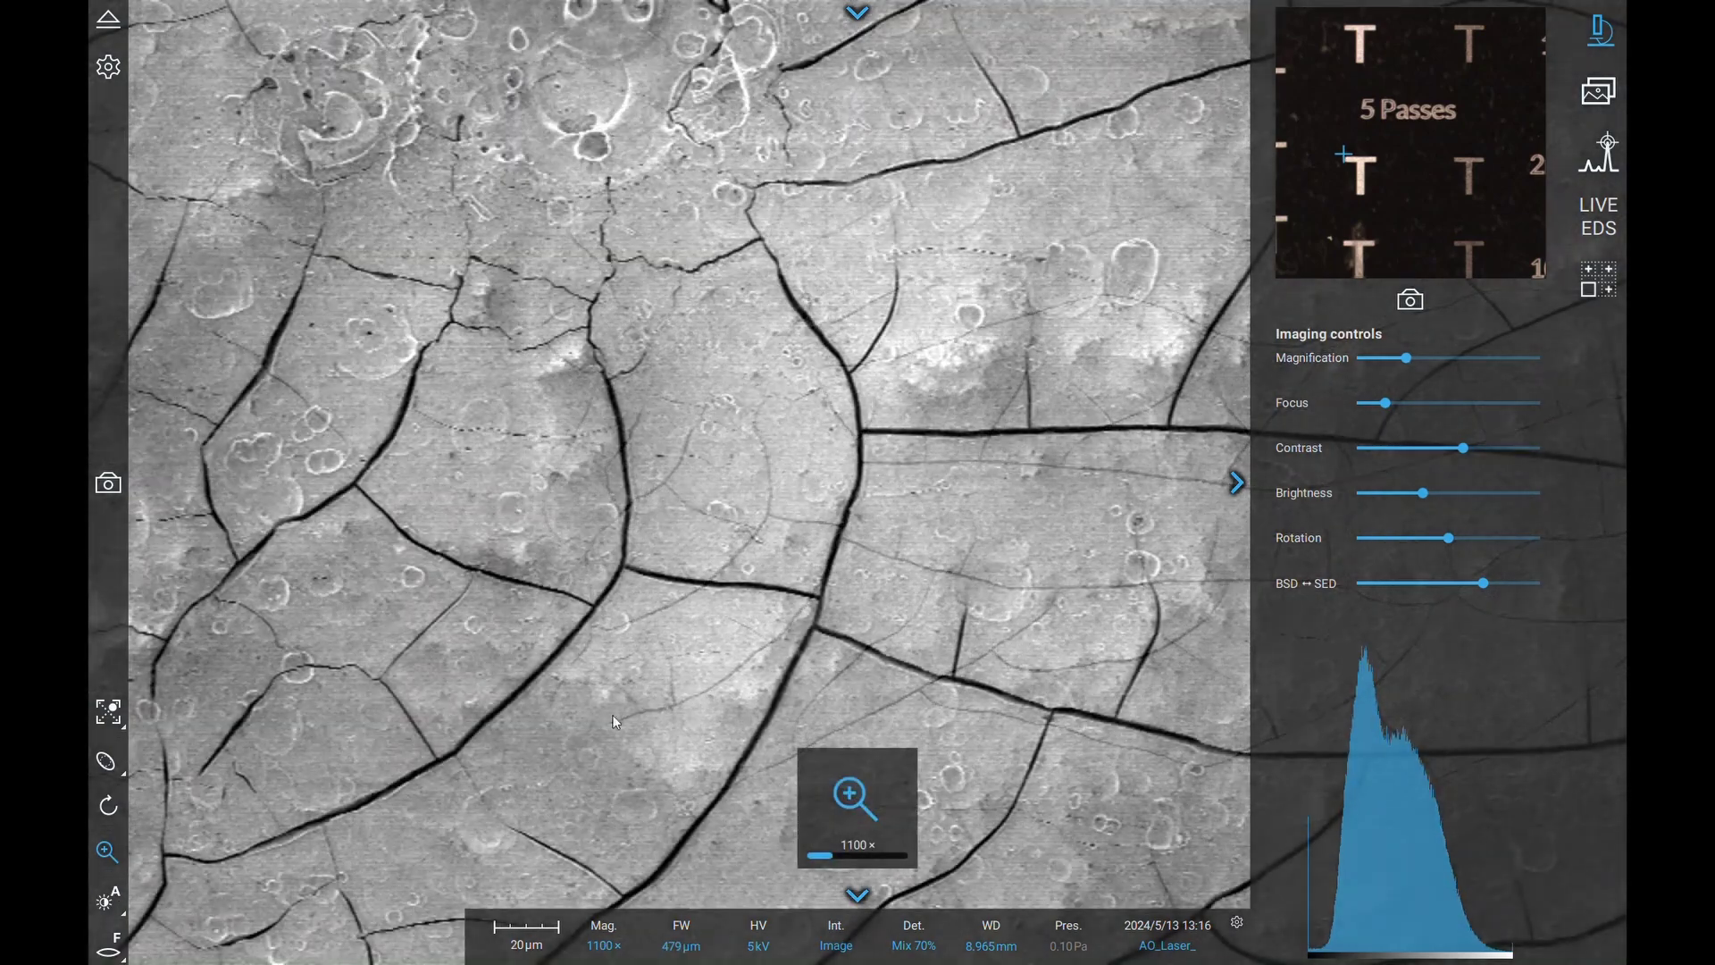
left_click(108, 945)
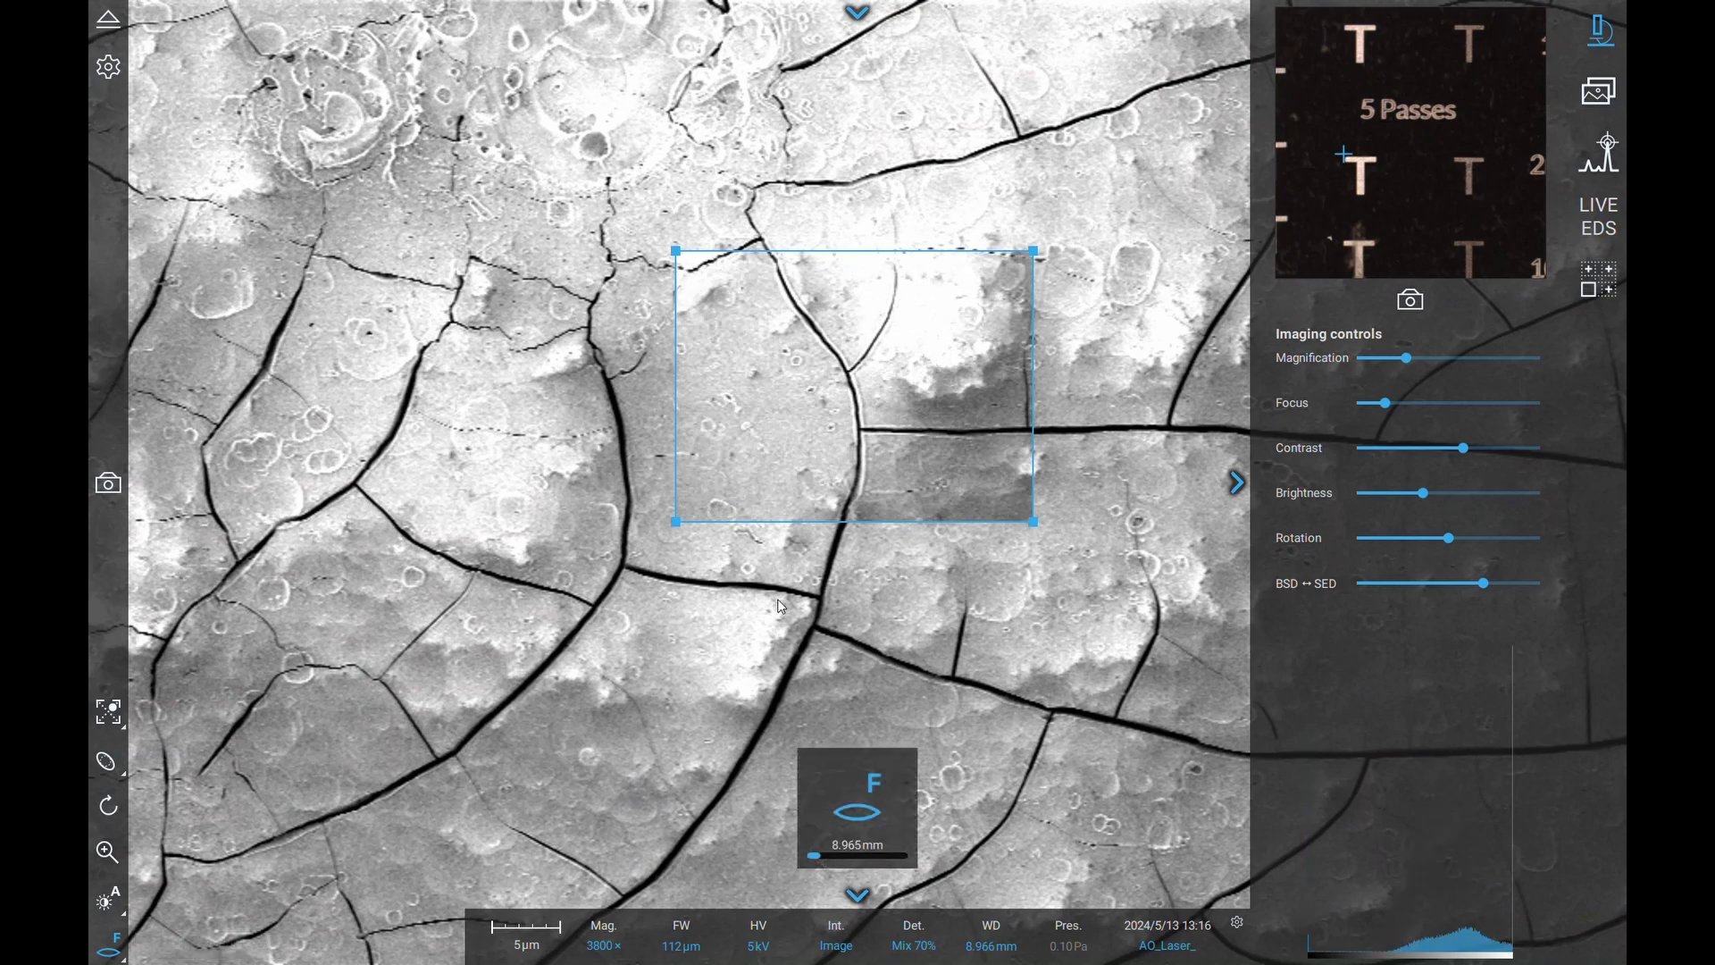
scroll(778, 590, "down", 5)
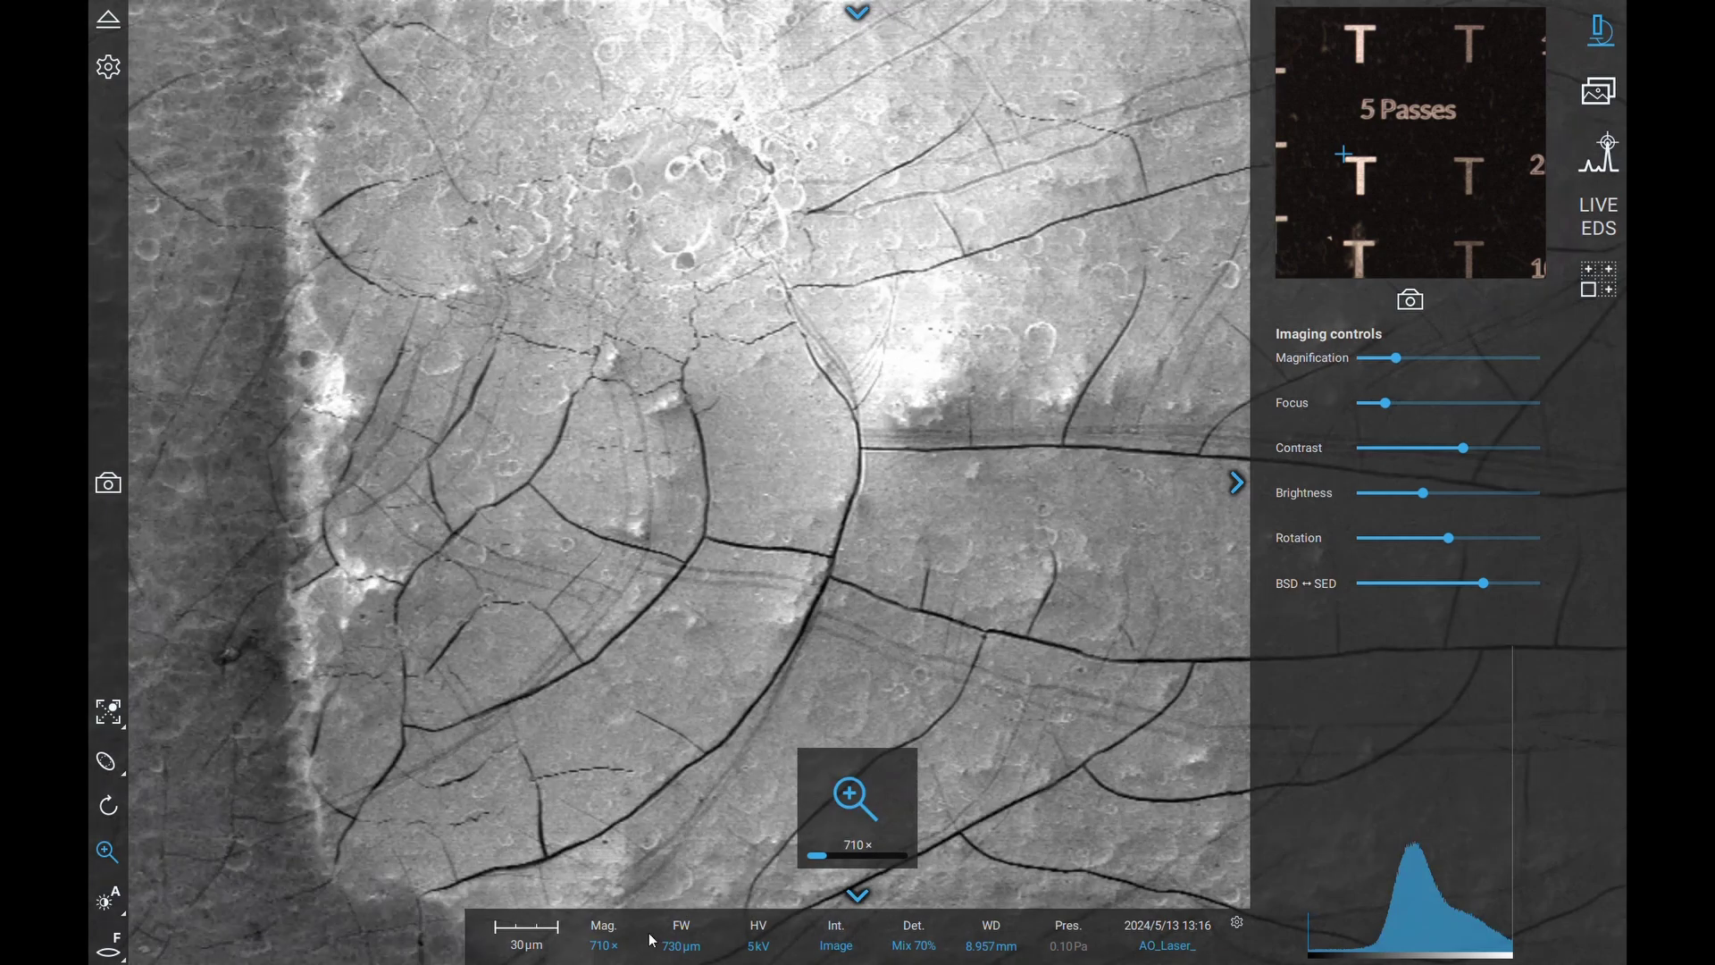
- Set the magnification to 420× and acquire an image of the Blue 5-pass 2 mm/s mark
left_click(604, 945)
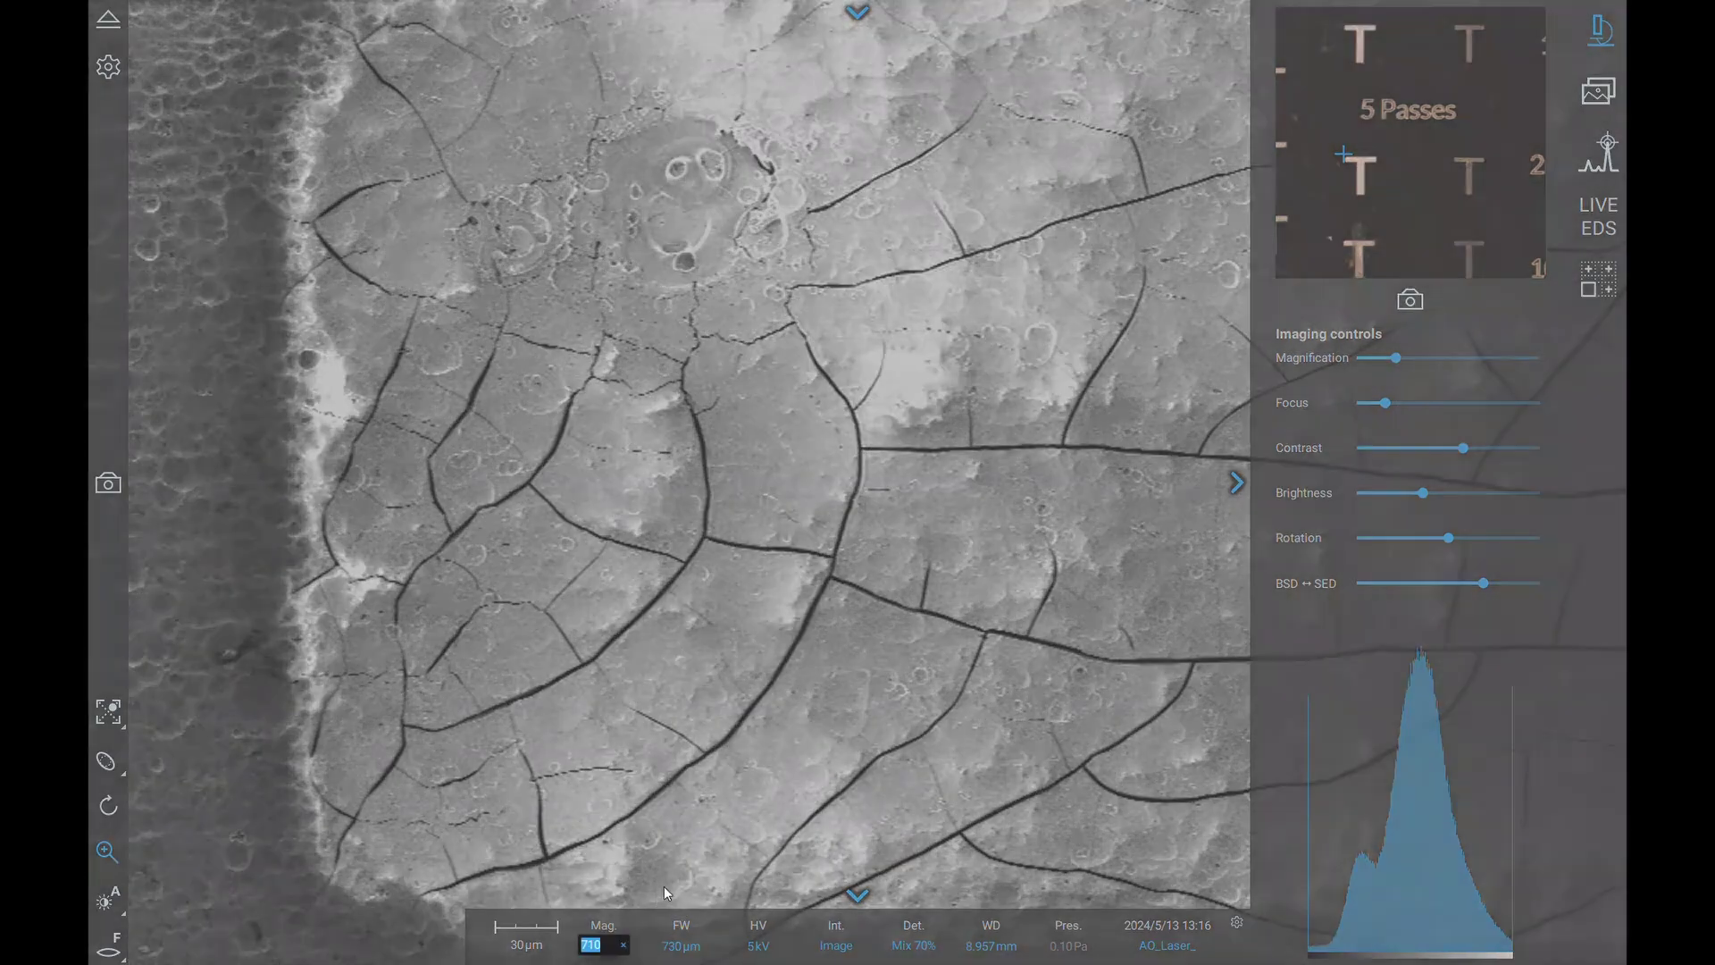
type("420")
key("Return")
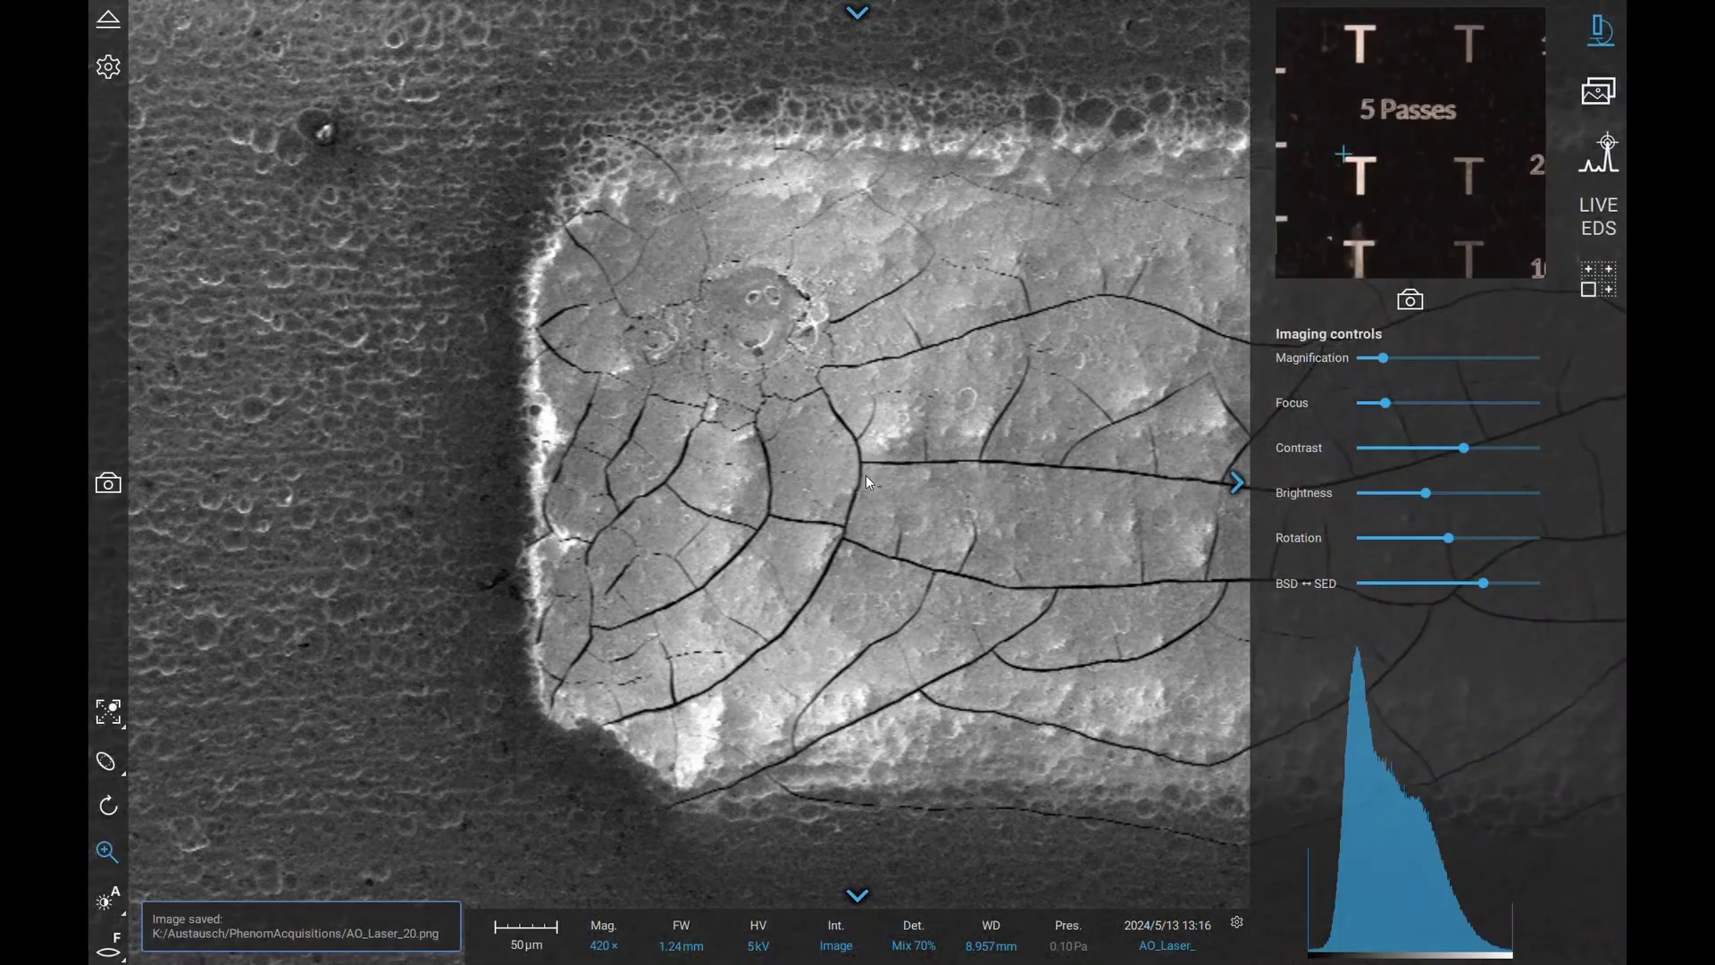
- Examine the crack network inside the Blue 5-pass 2 mm/s mark at 1650×
scroll(866, 459, "up", 4)
scroll(866, 459, "up", 2)
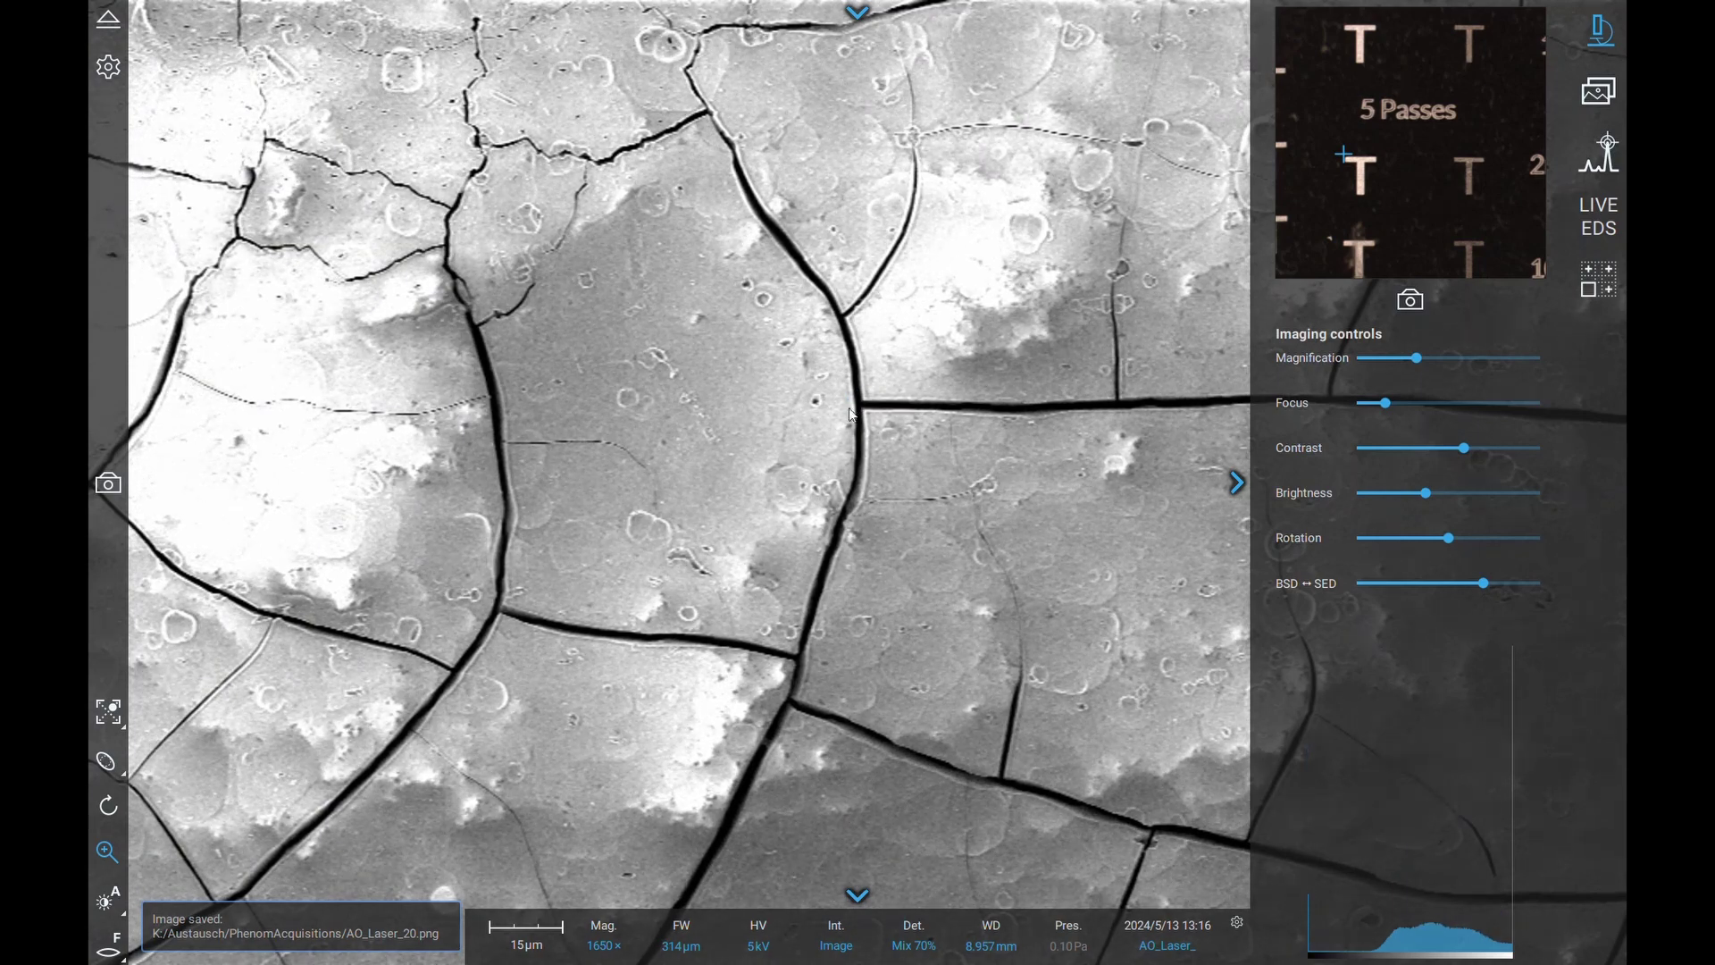
left_click_drag(790, 637, 625, 198)
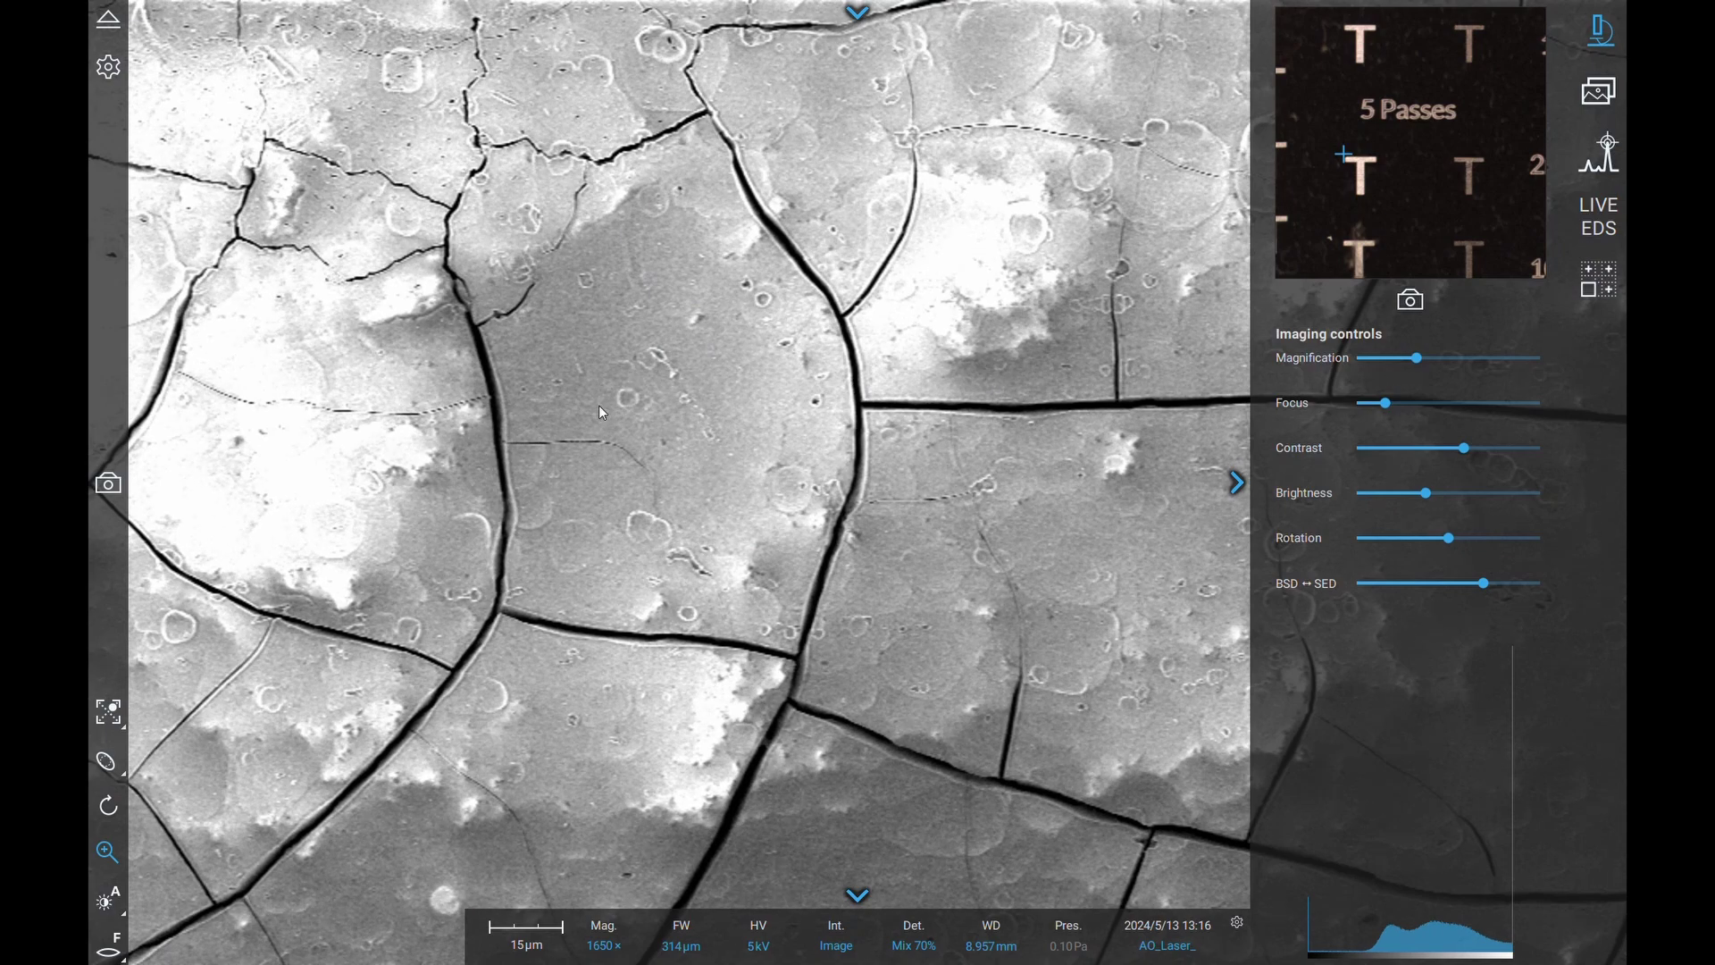
left_click_drag(852, 376, 497, 408)
scroll(569, 405, "down", 1)
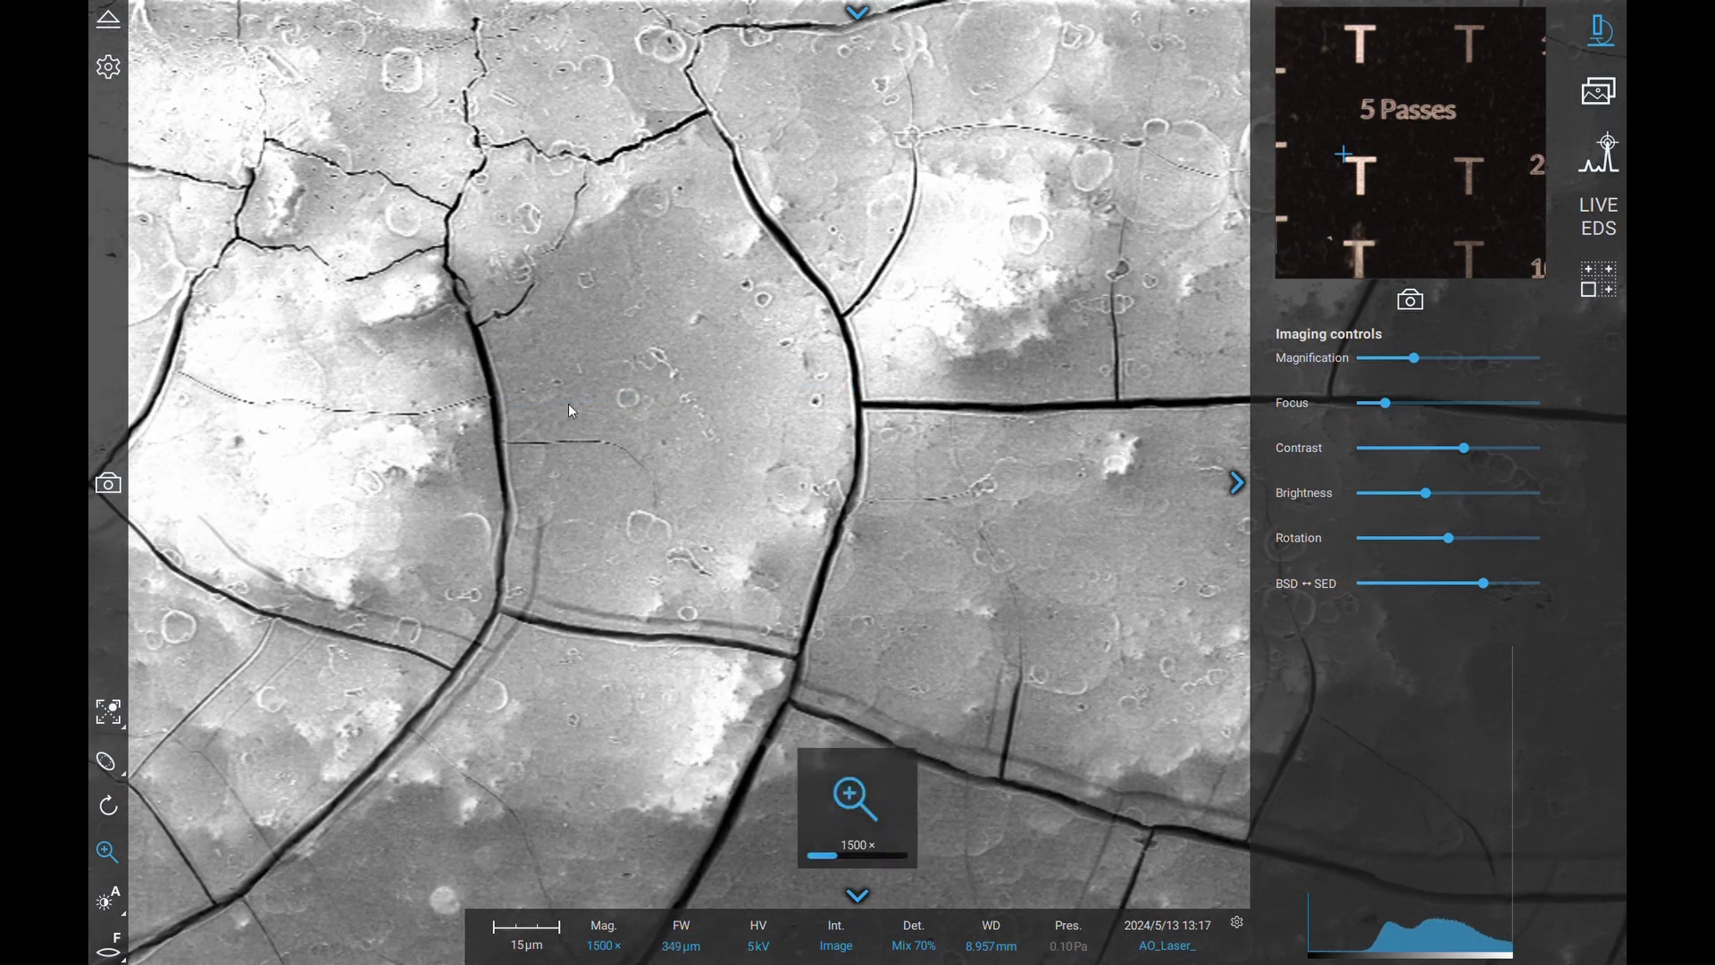
- Acquire an image of the end of the IR 5-pass 2 mm/s mark at 420× with auto-adjusted contrast and brightness
scroll(572, 404, "down", 8)
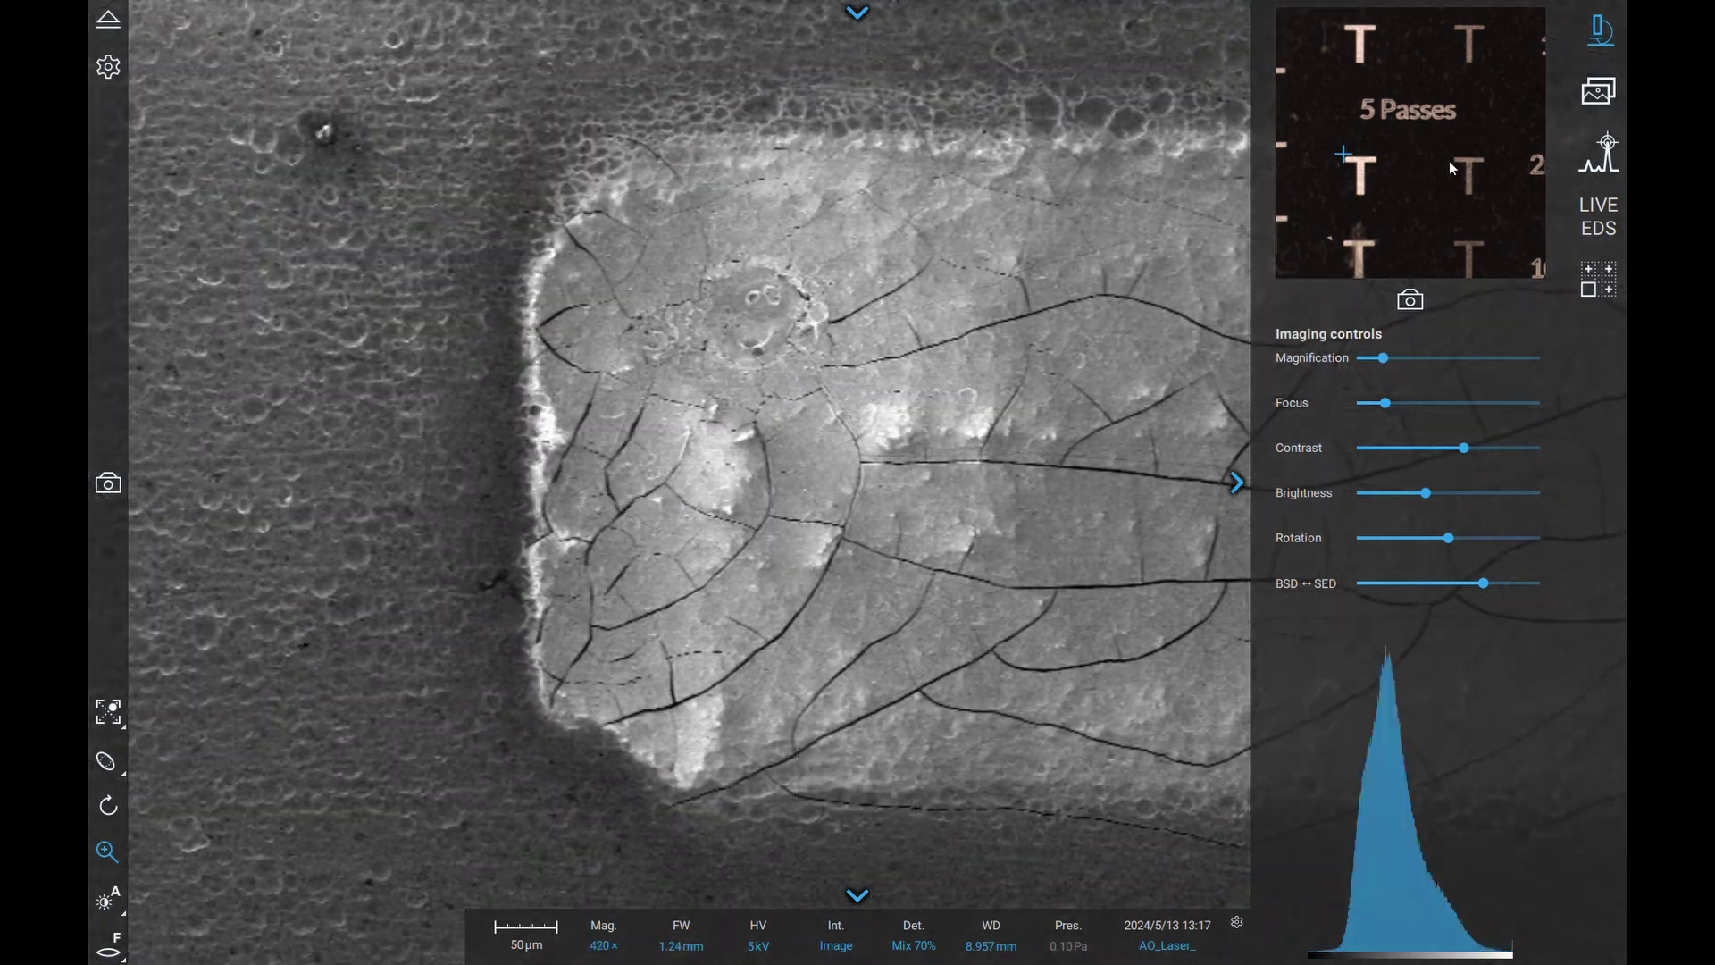
left_click(1456, 159)
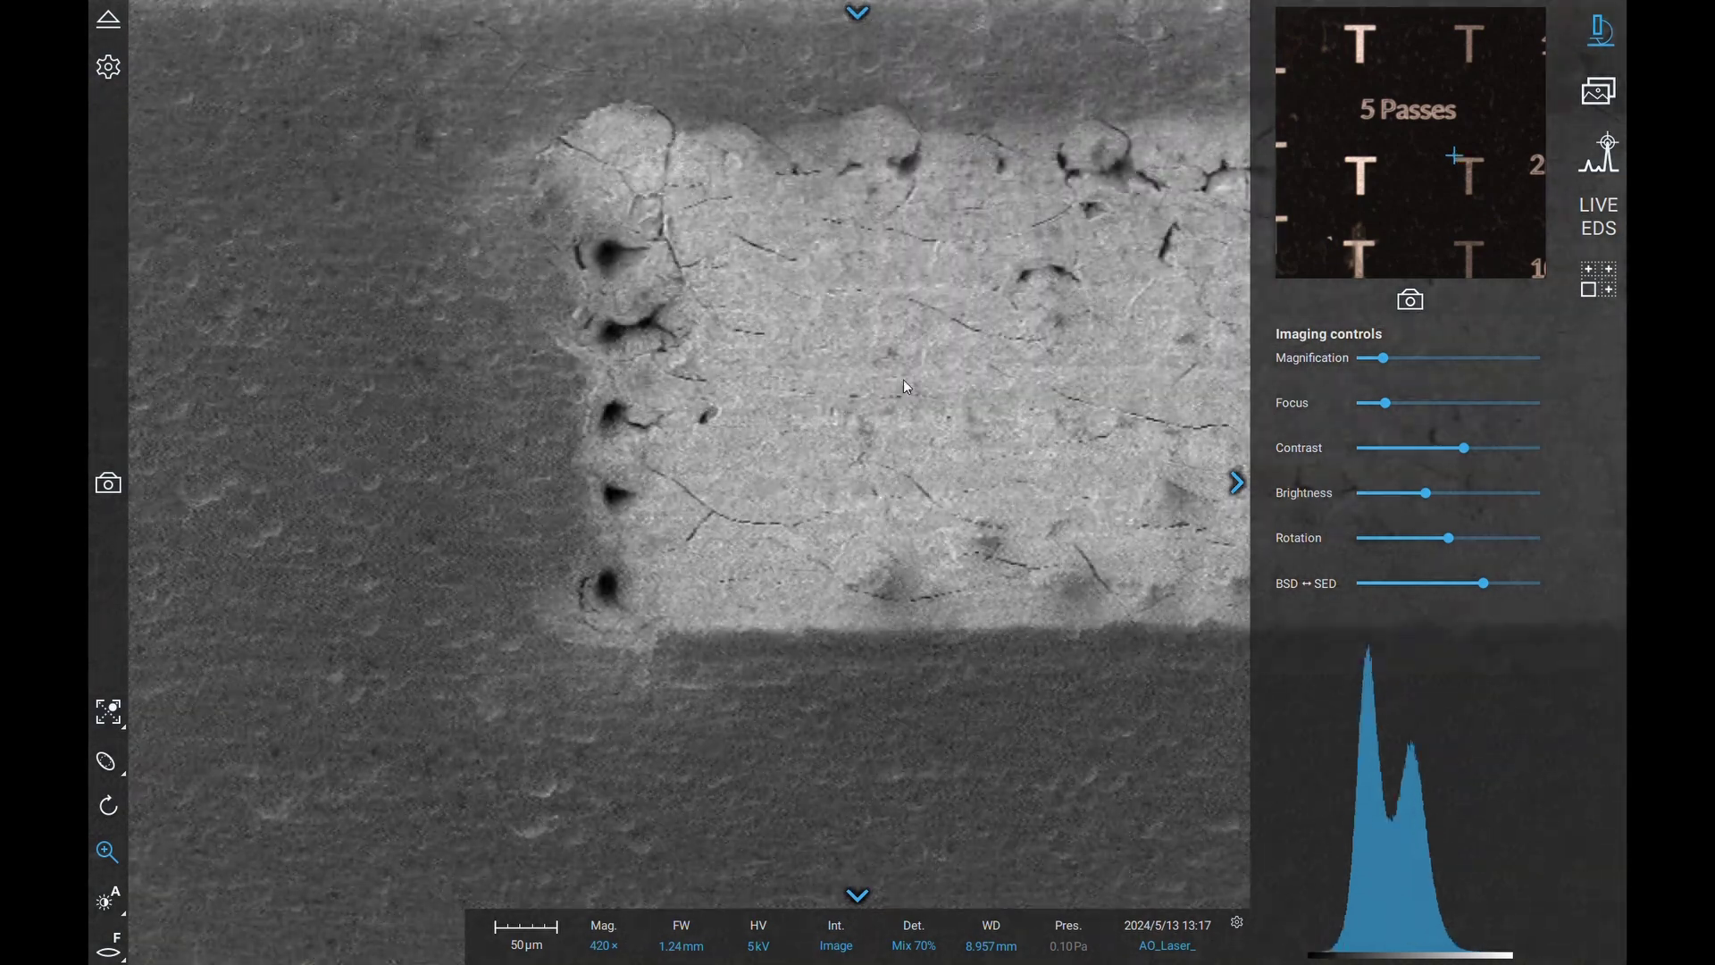
left_click(111, 900)
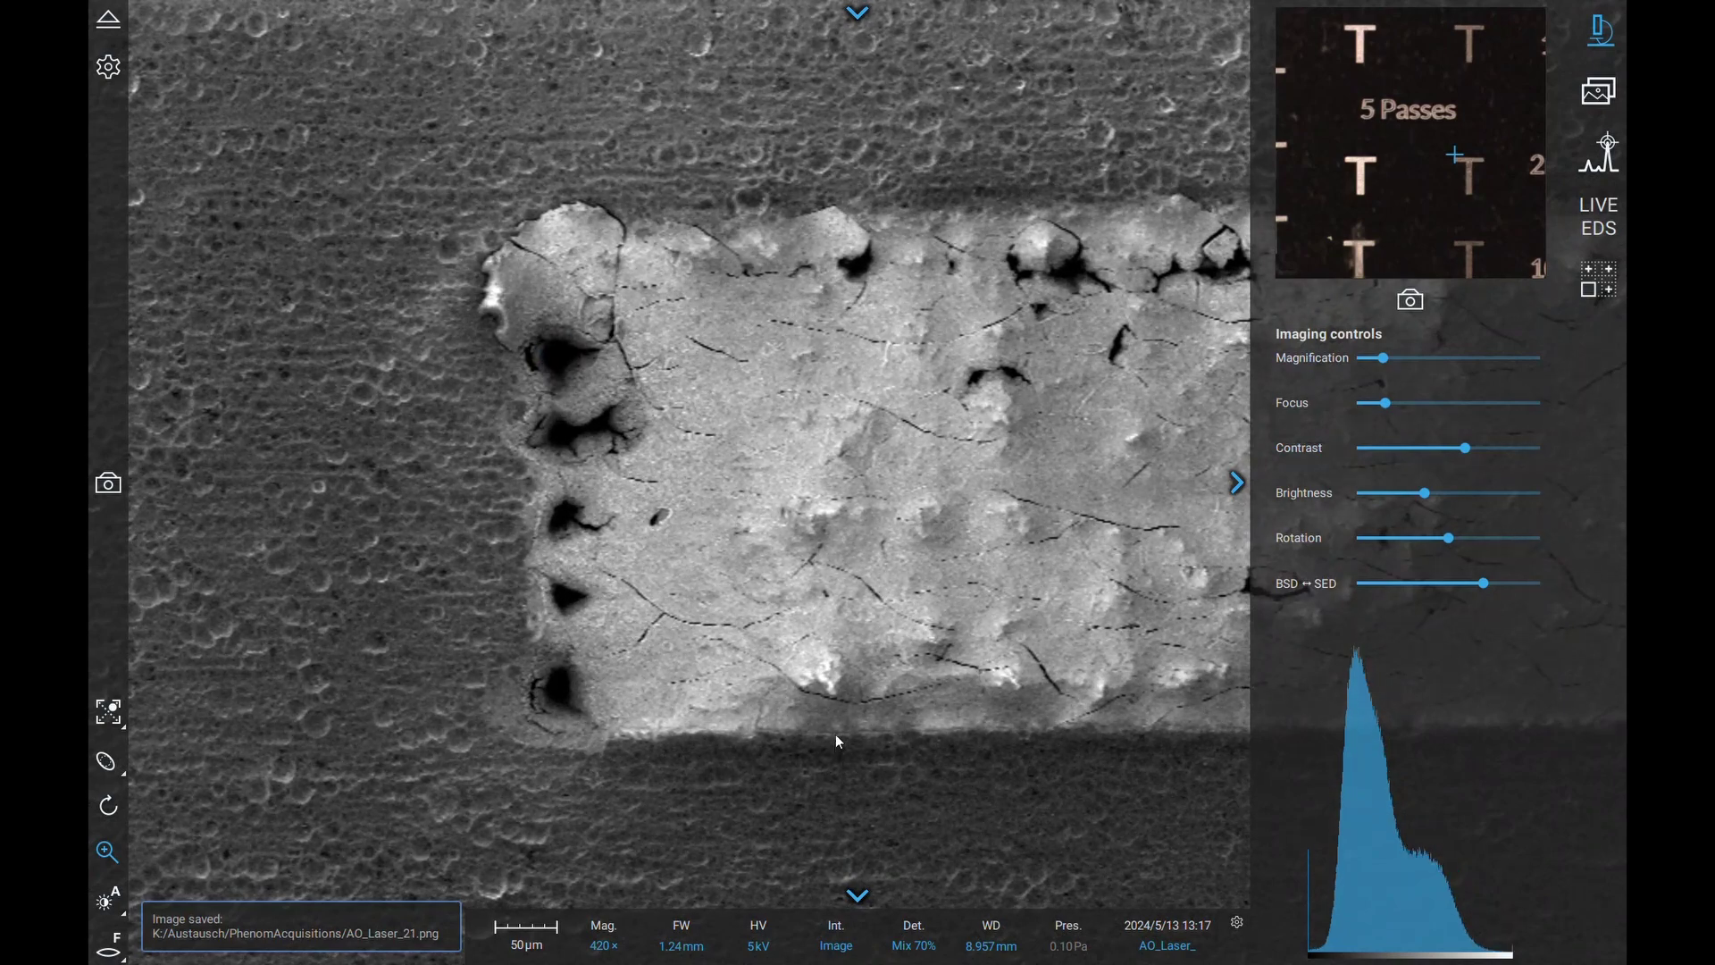
left_click_drag(834, 735, 837, 206)
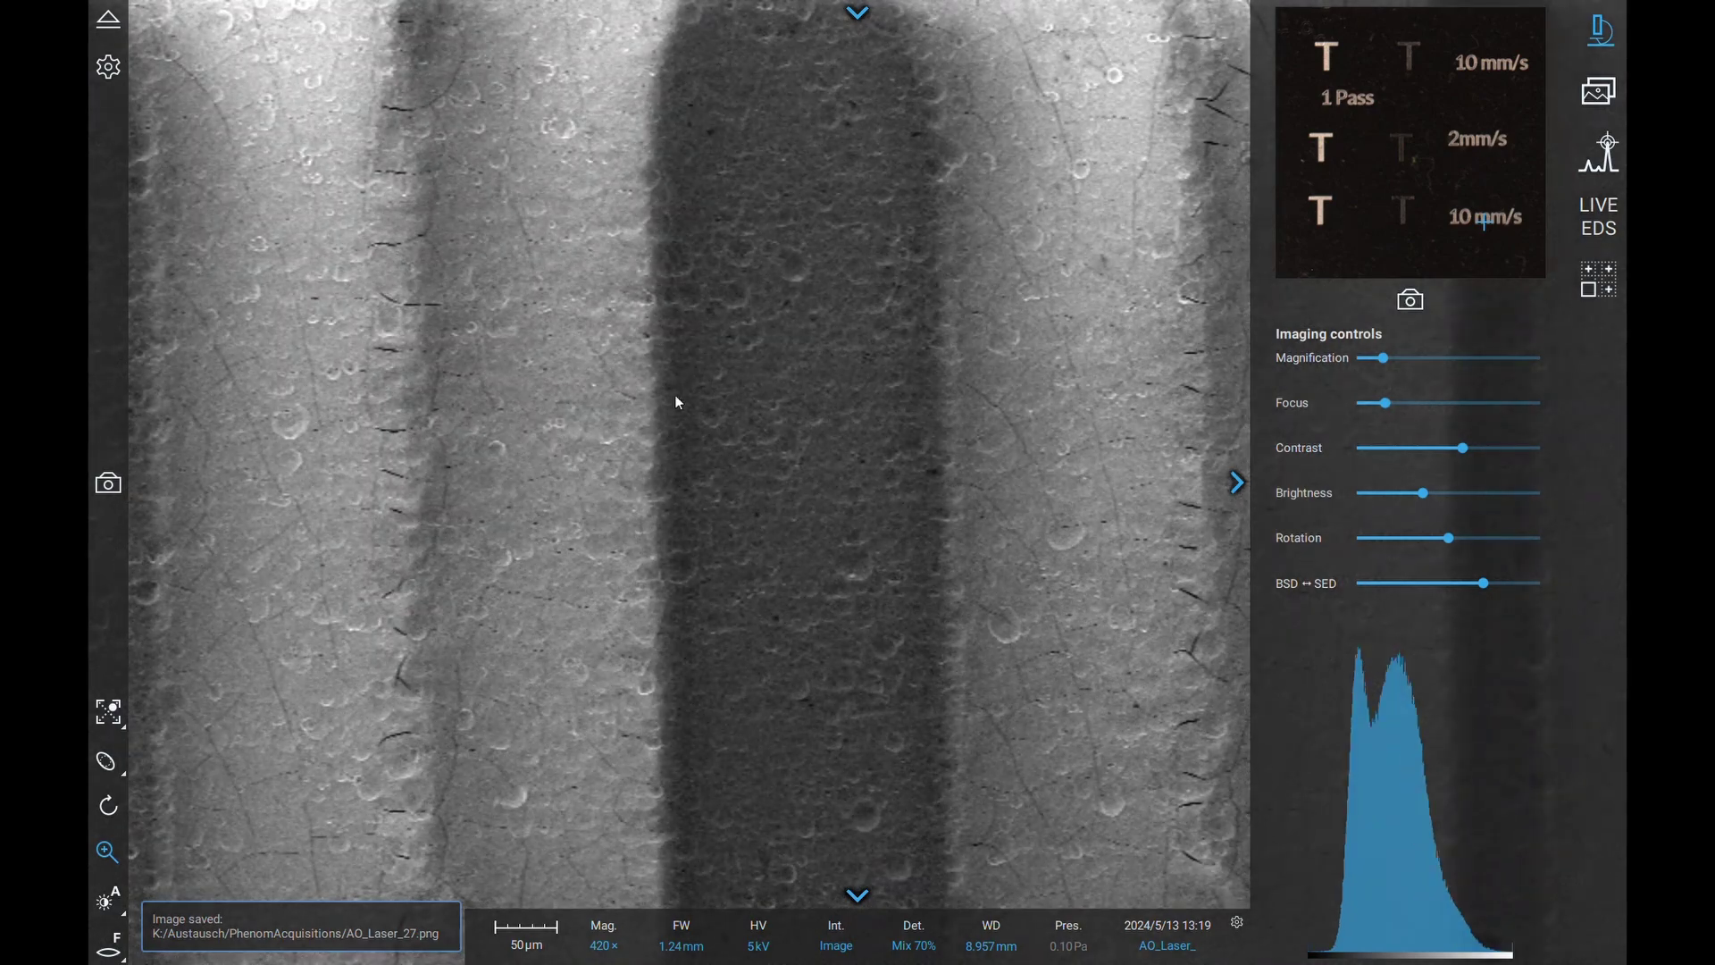
- Set the magnification to 200× and acquire an image of the first "m" in the lower 10 mm/s label
scroll(695, 372, "down", 3)
scroll(695, 372, "down", 1)
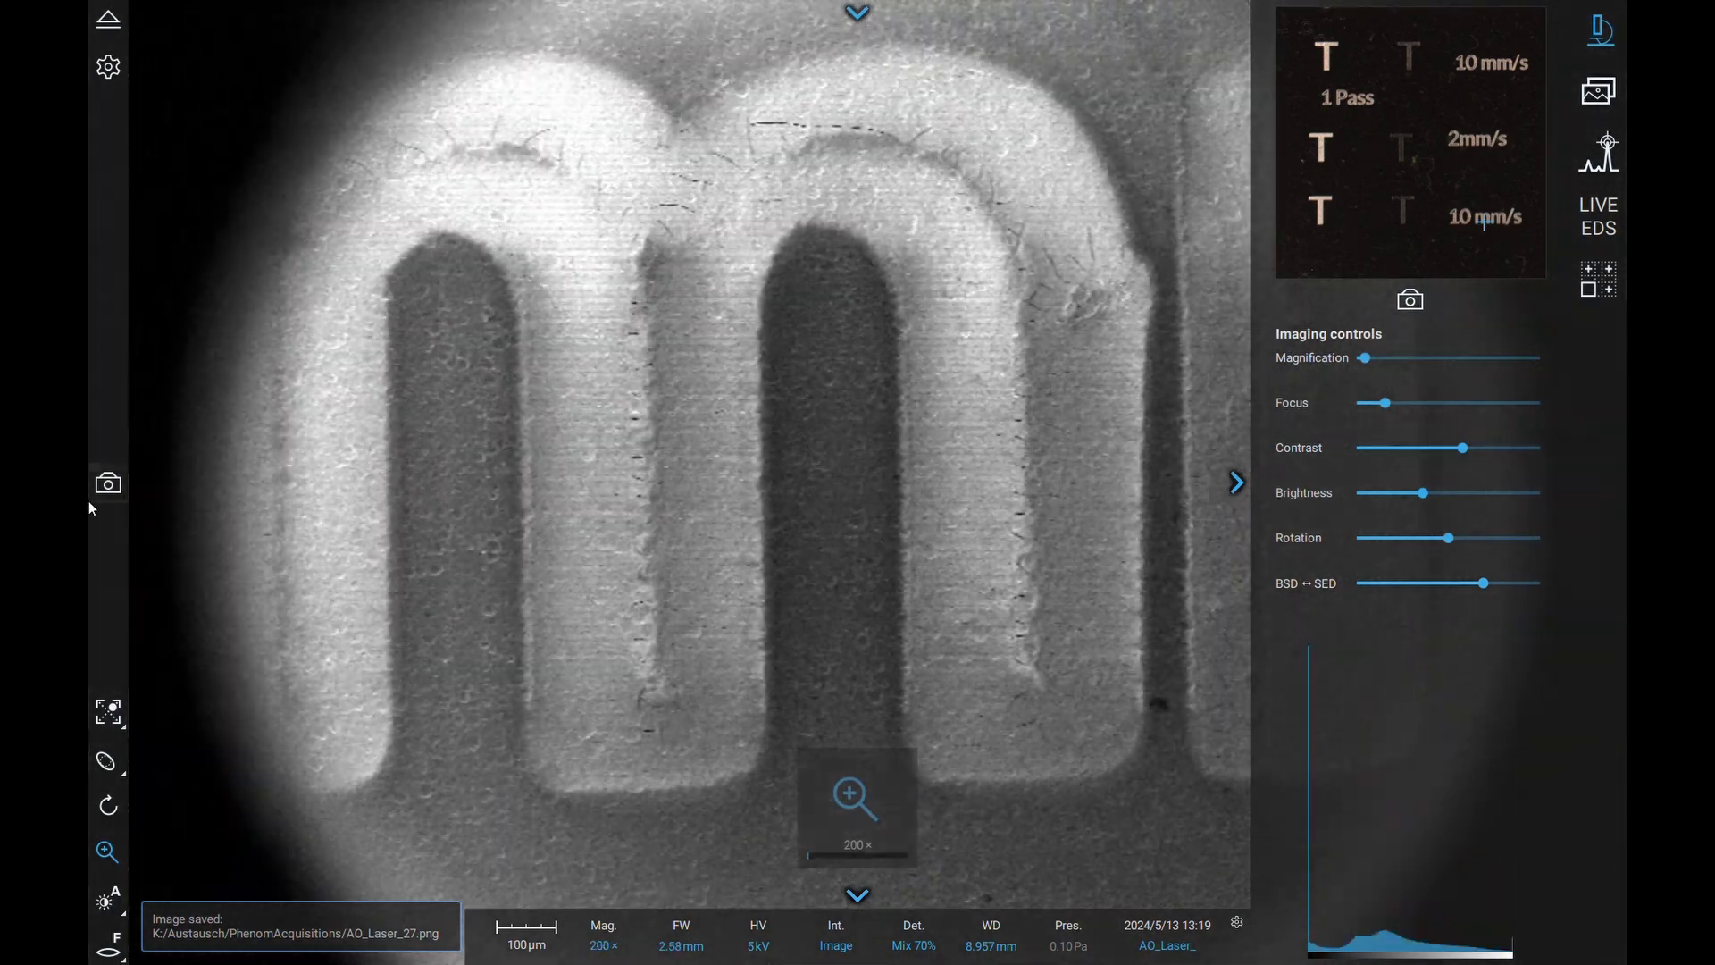
left_click(108, 483)
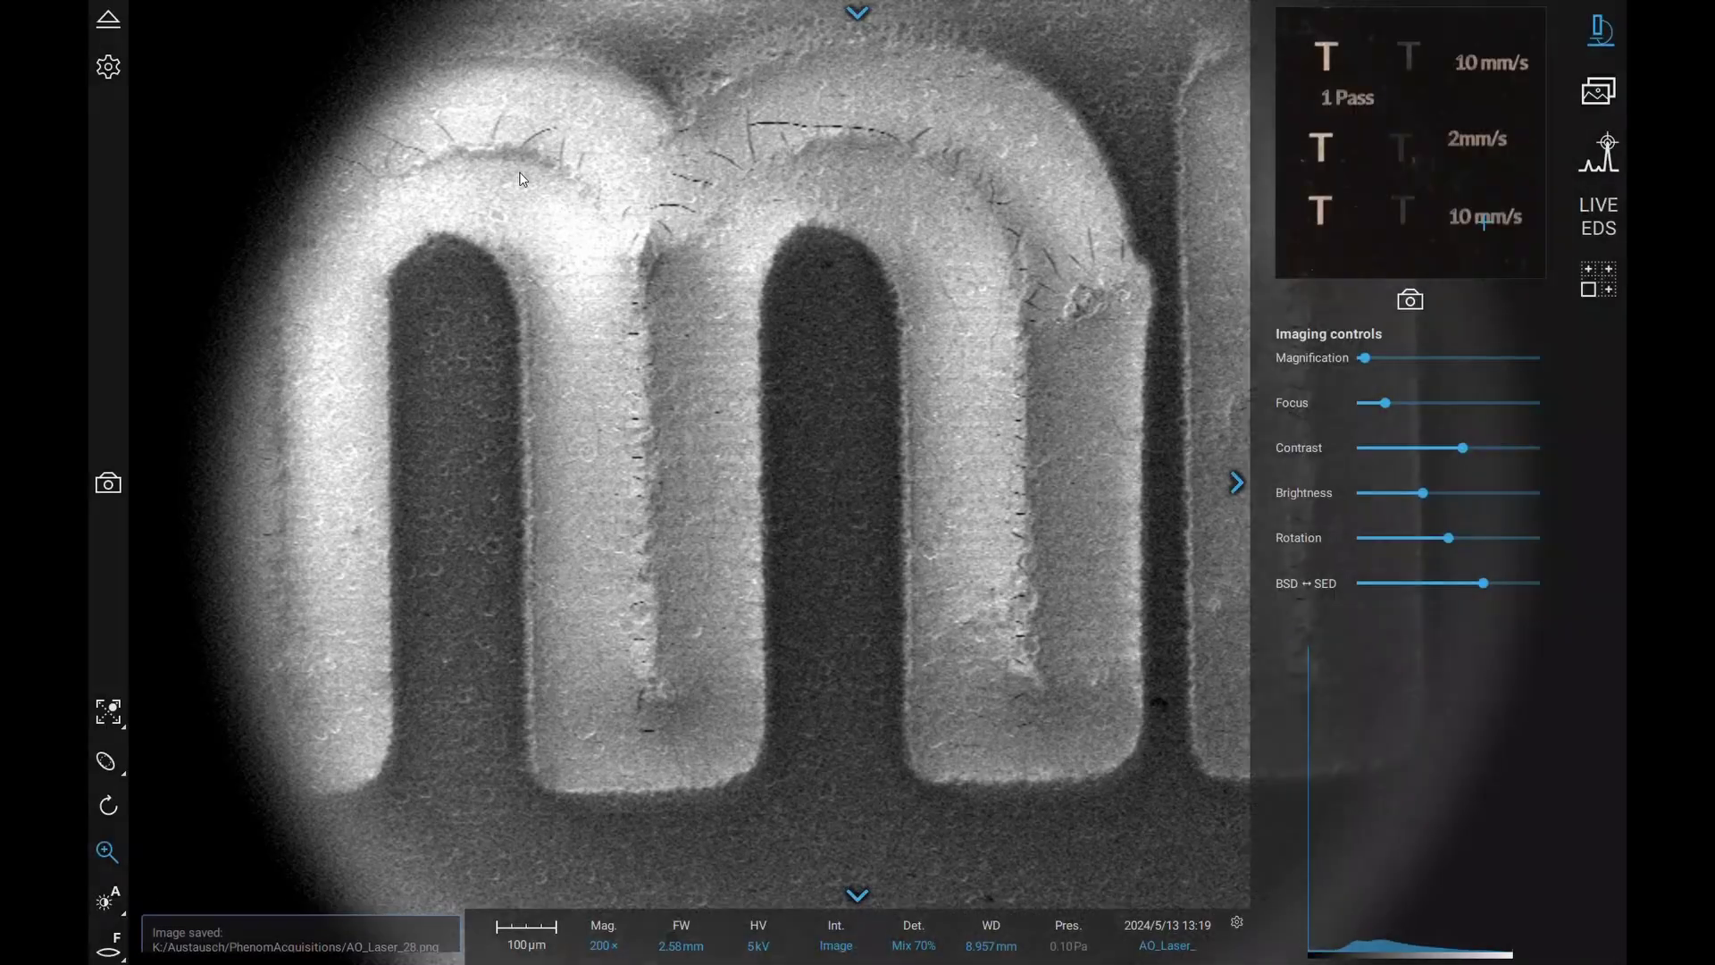
- Autofocus on the junction between the two arches of the "m" and acquire a 360× image with auto-adjusted contrast and brightness
left_click_drag(418, 110, 860, 399)
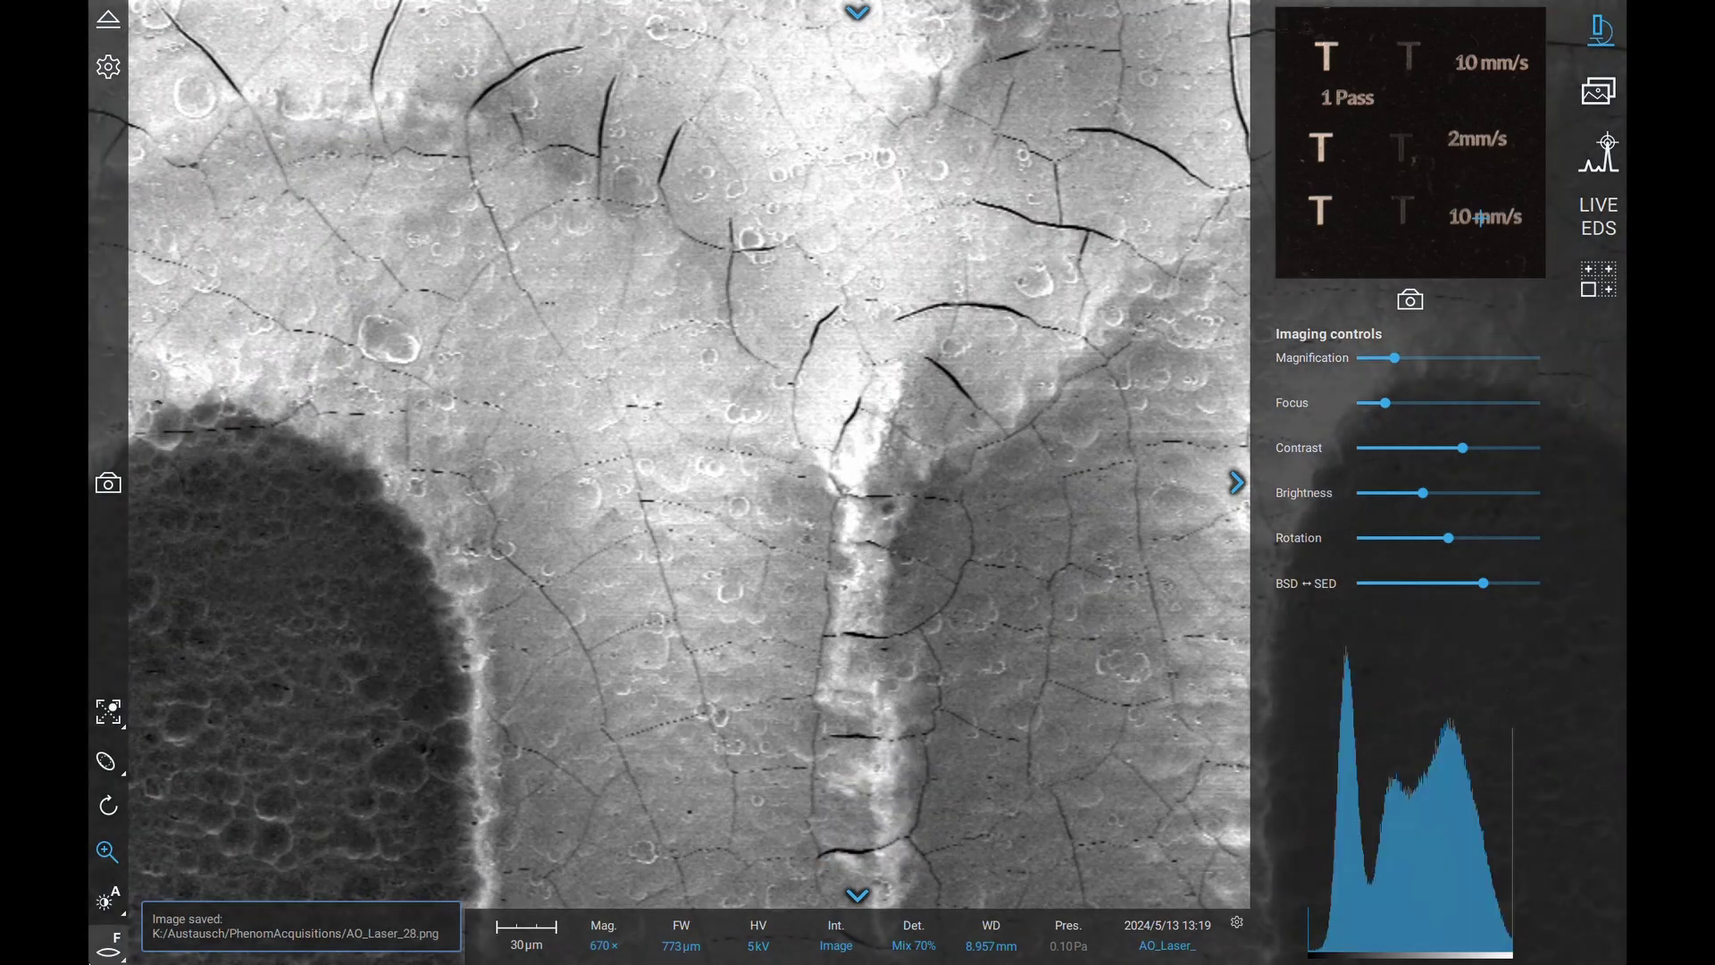
left_click(108, 945)
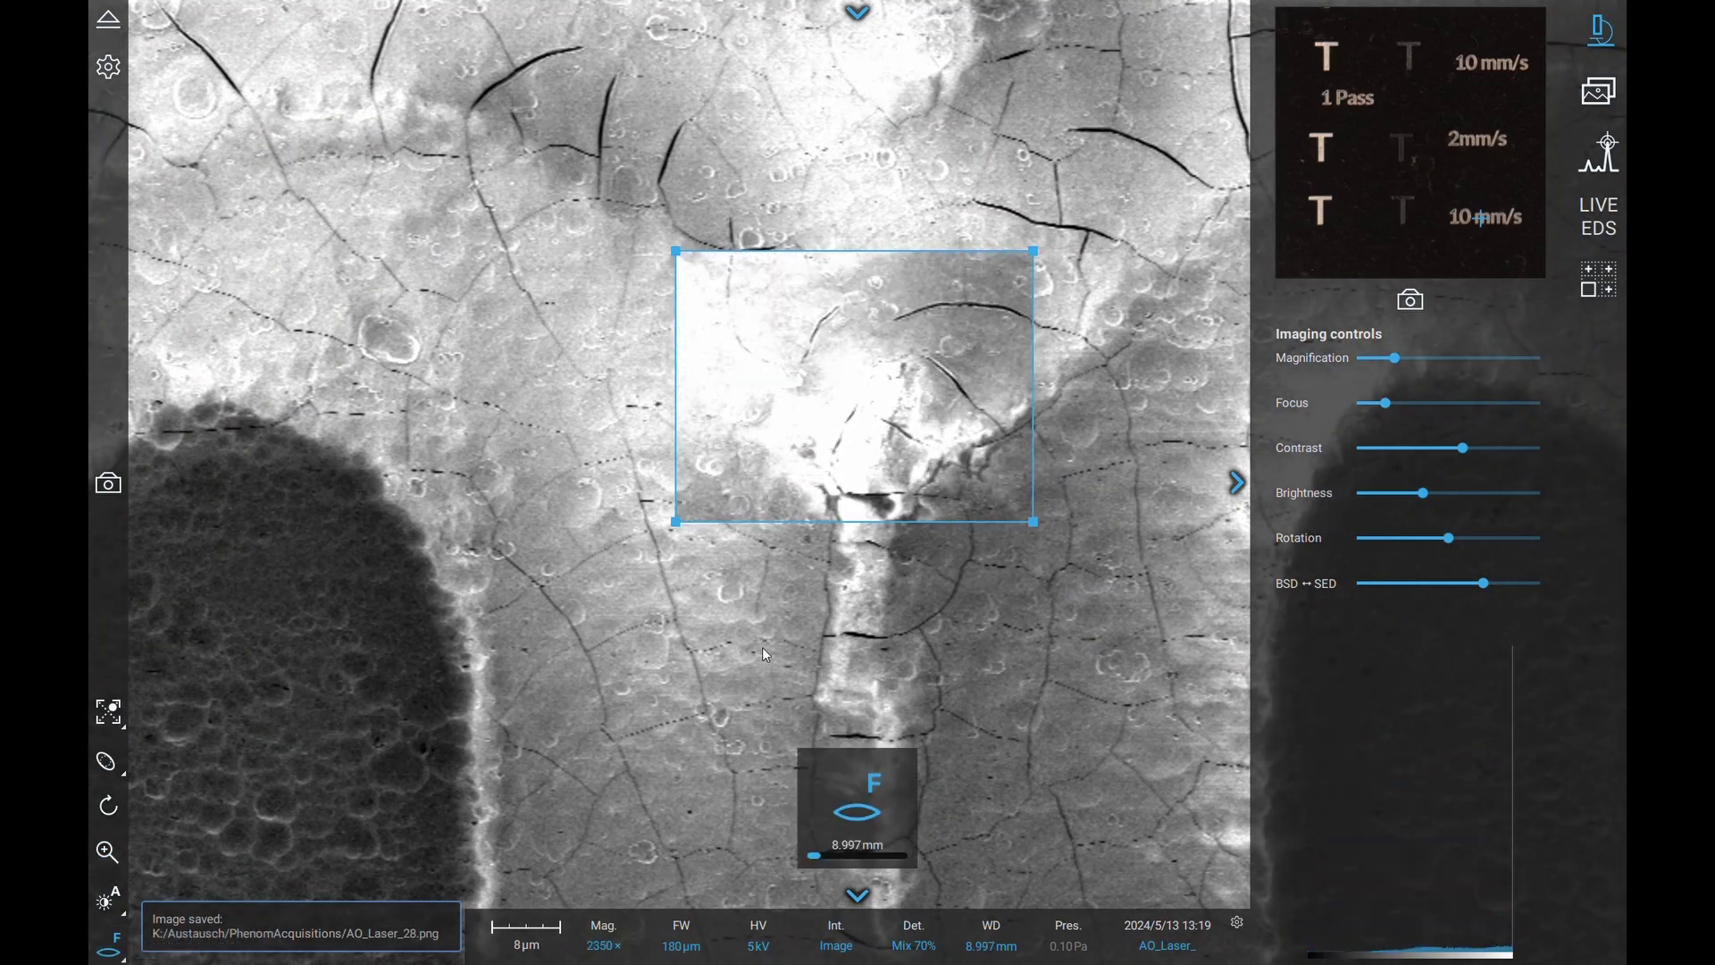
scroll(781, 549, "down", 3)
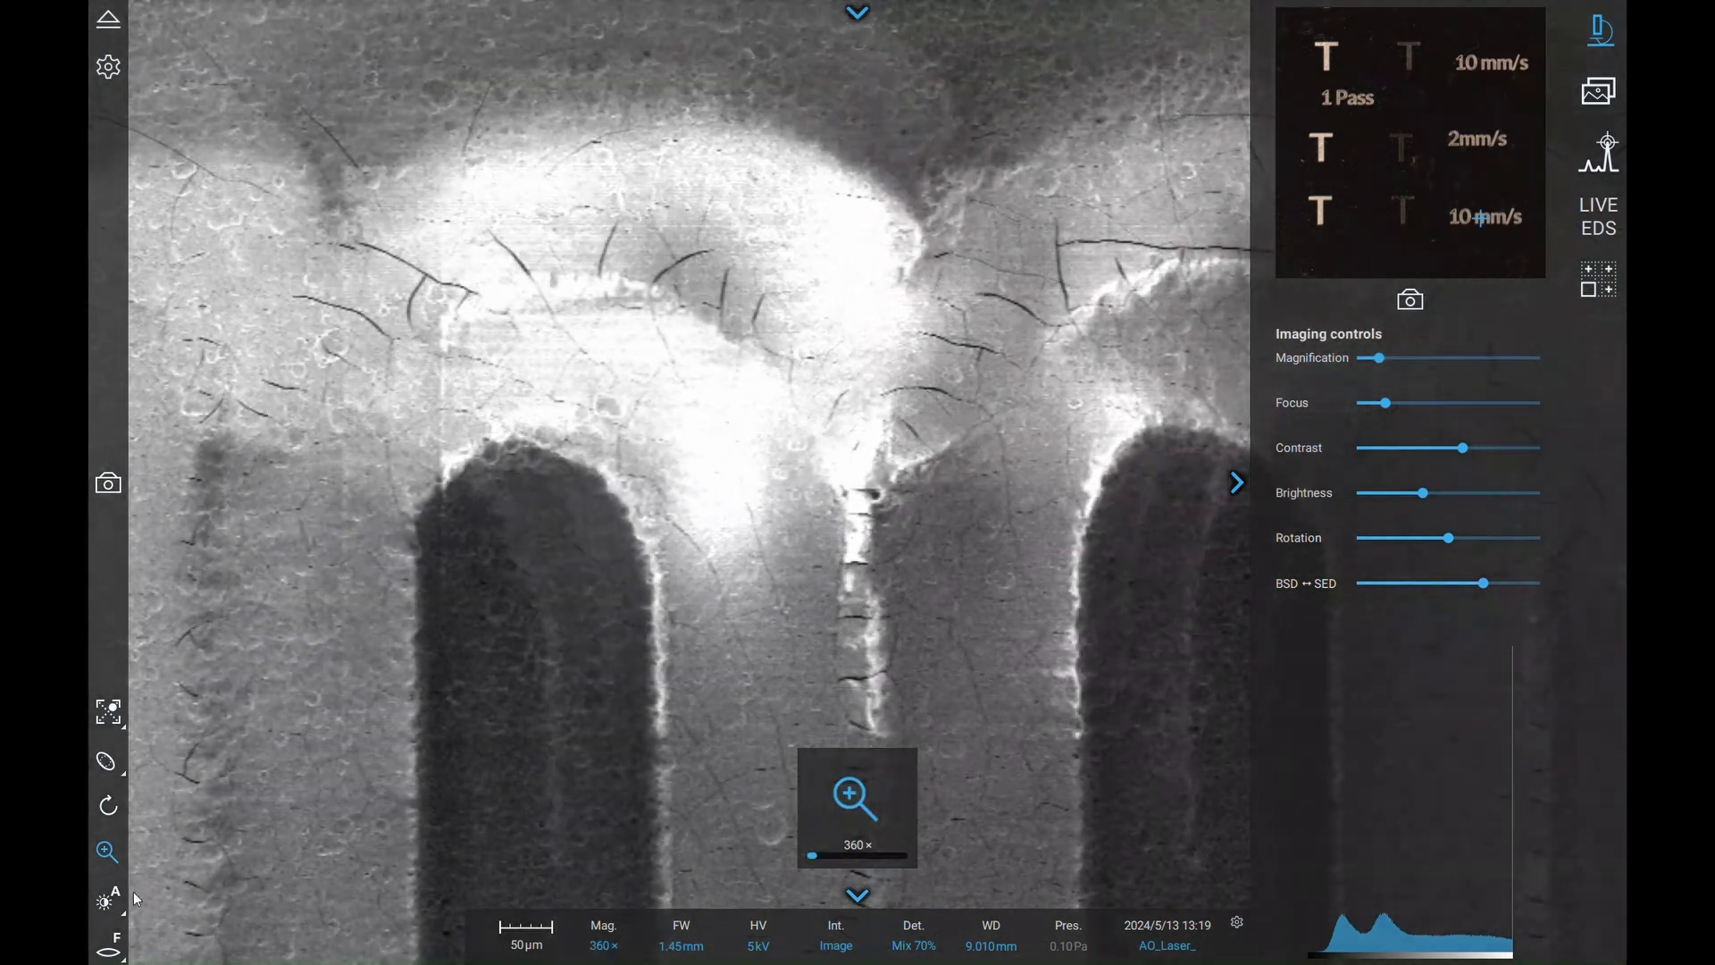
left_click(109, 900)
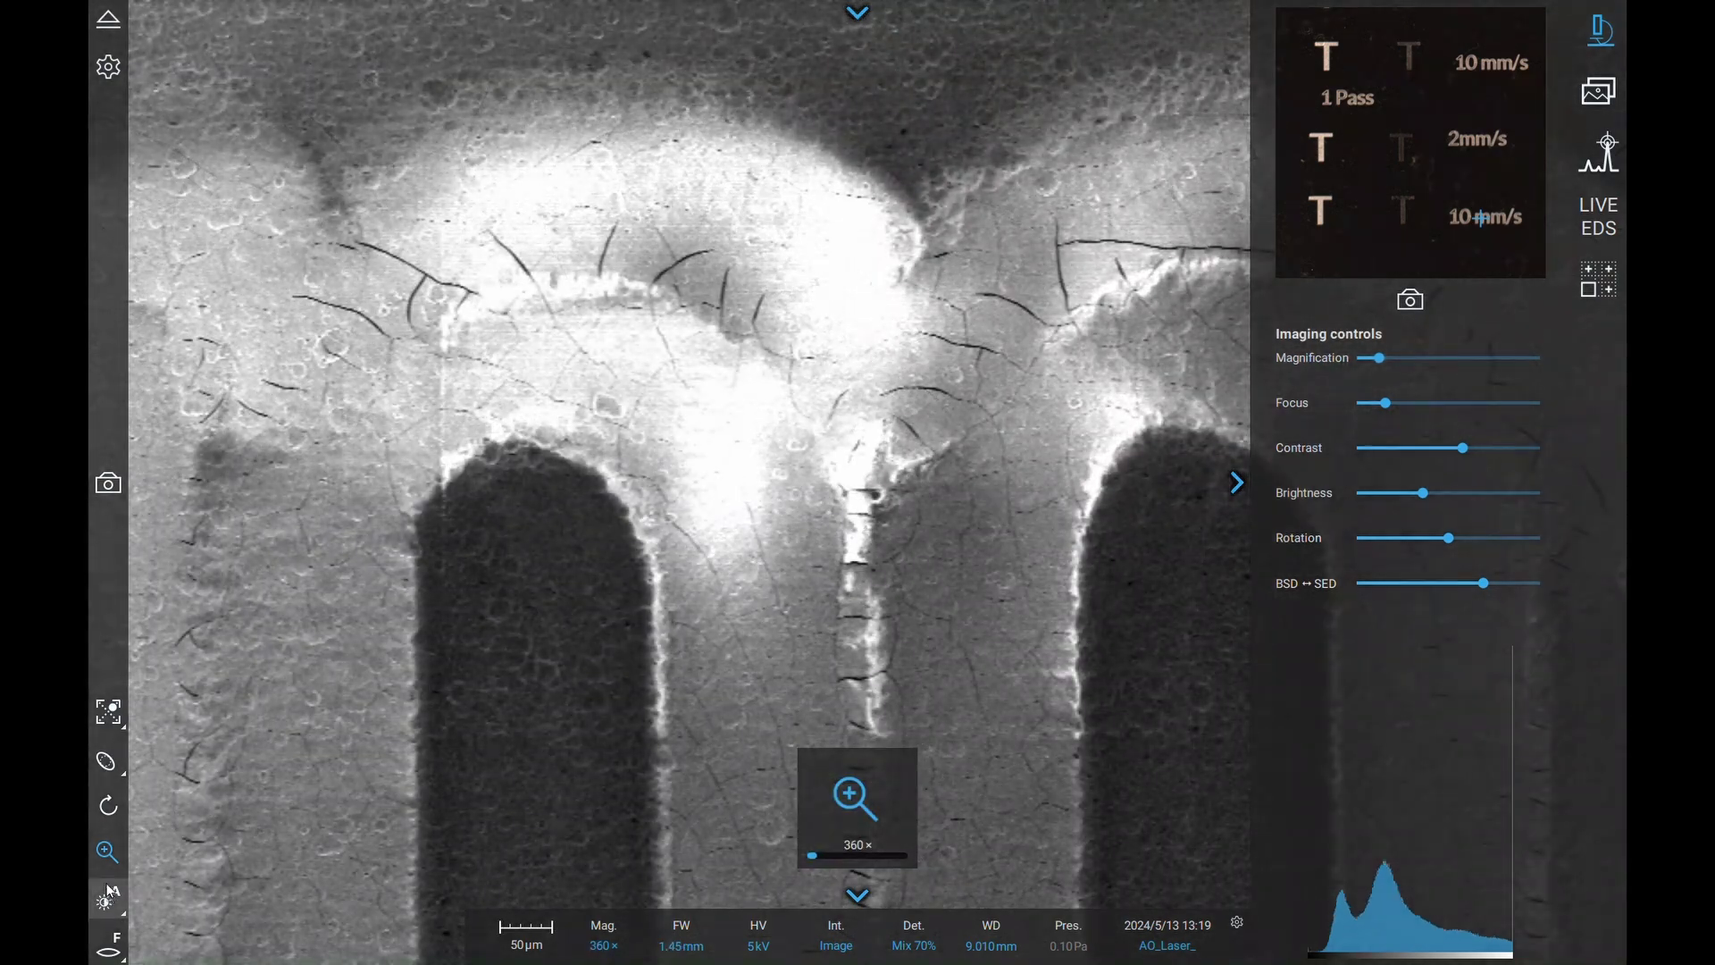
left_click(115, 499)
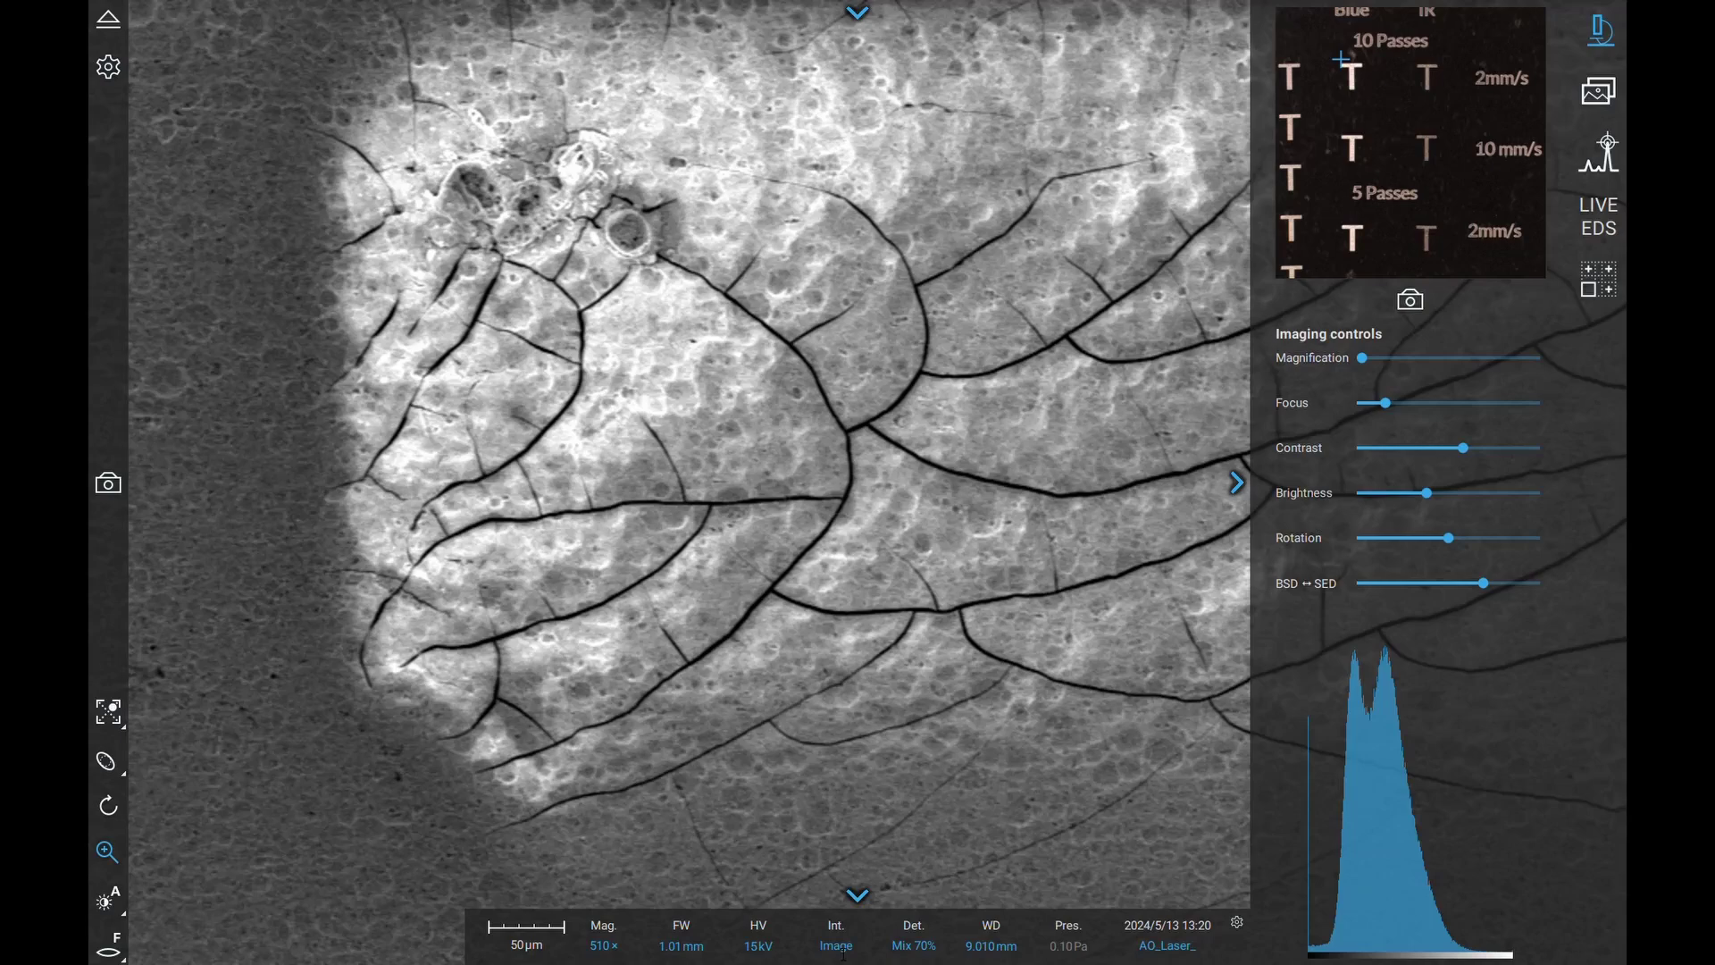
- Set the beam intensity to Point and open live EDS at the edge of the Blue 10-pass 2 mm/s mark
left_click(843, 947)
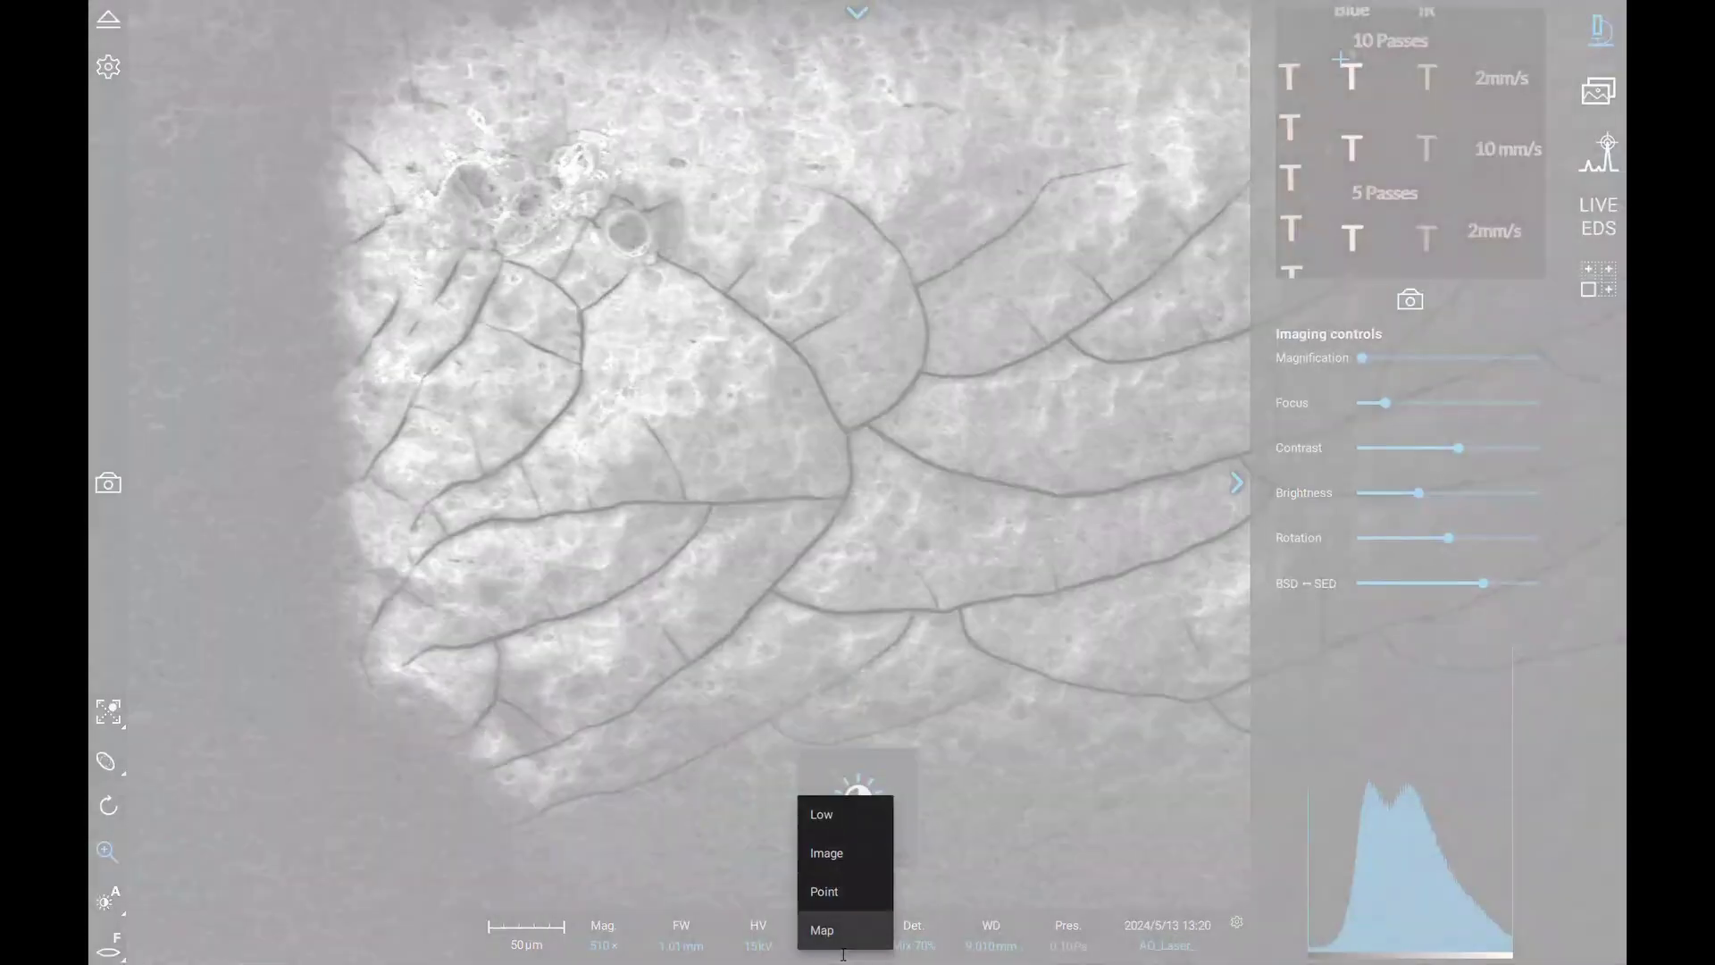
left_click(840, 901)
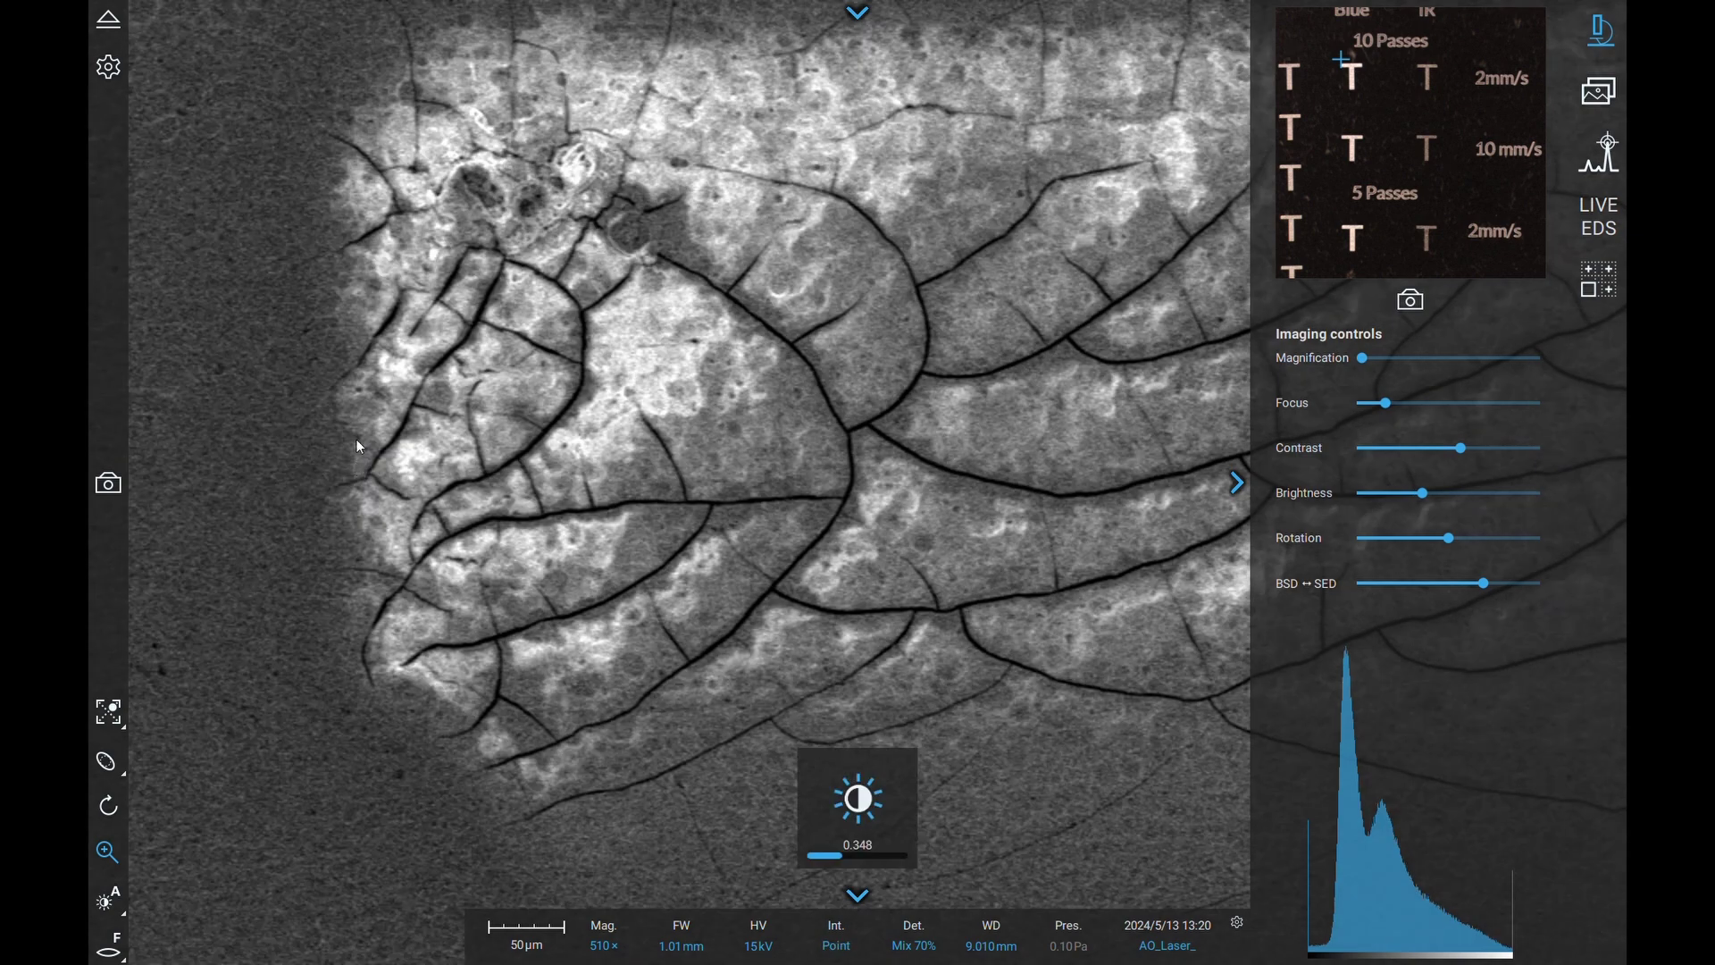
left_click(355, 436)
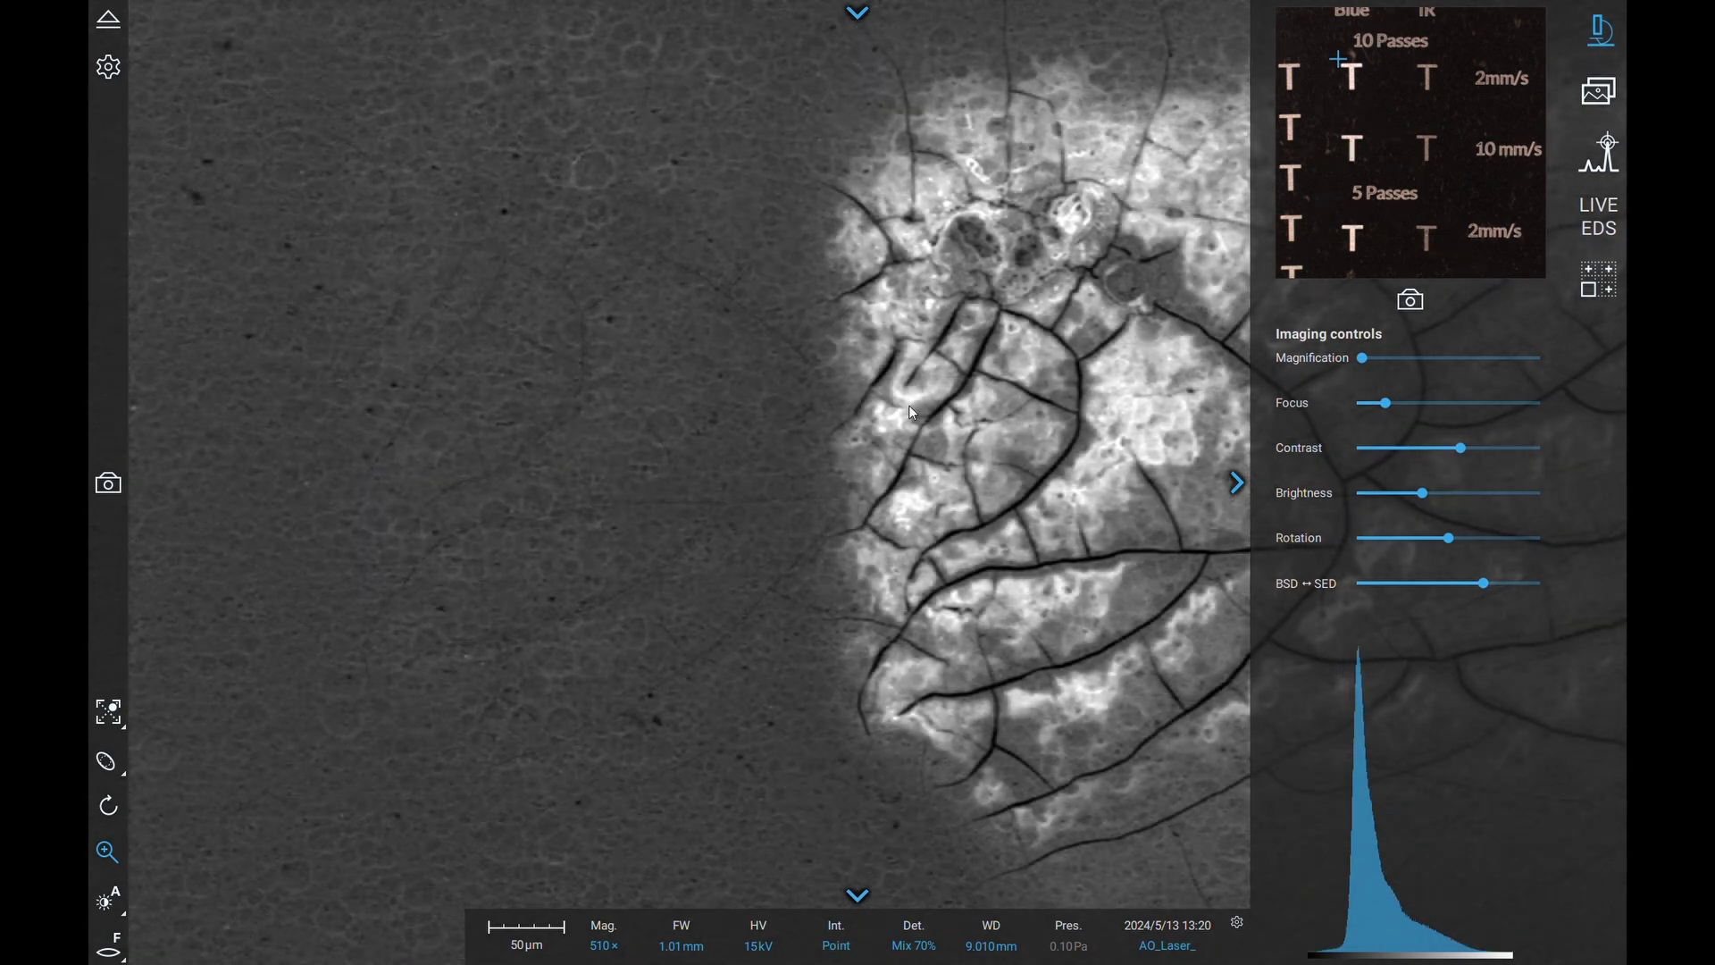
left_click(1599, 216)
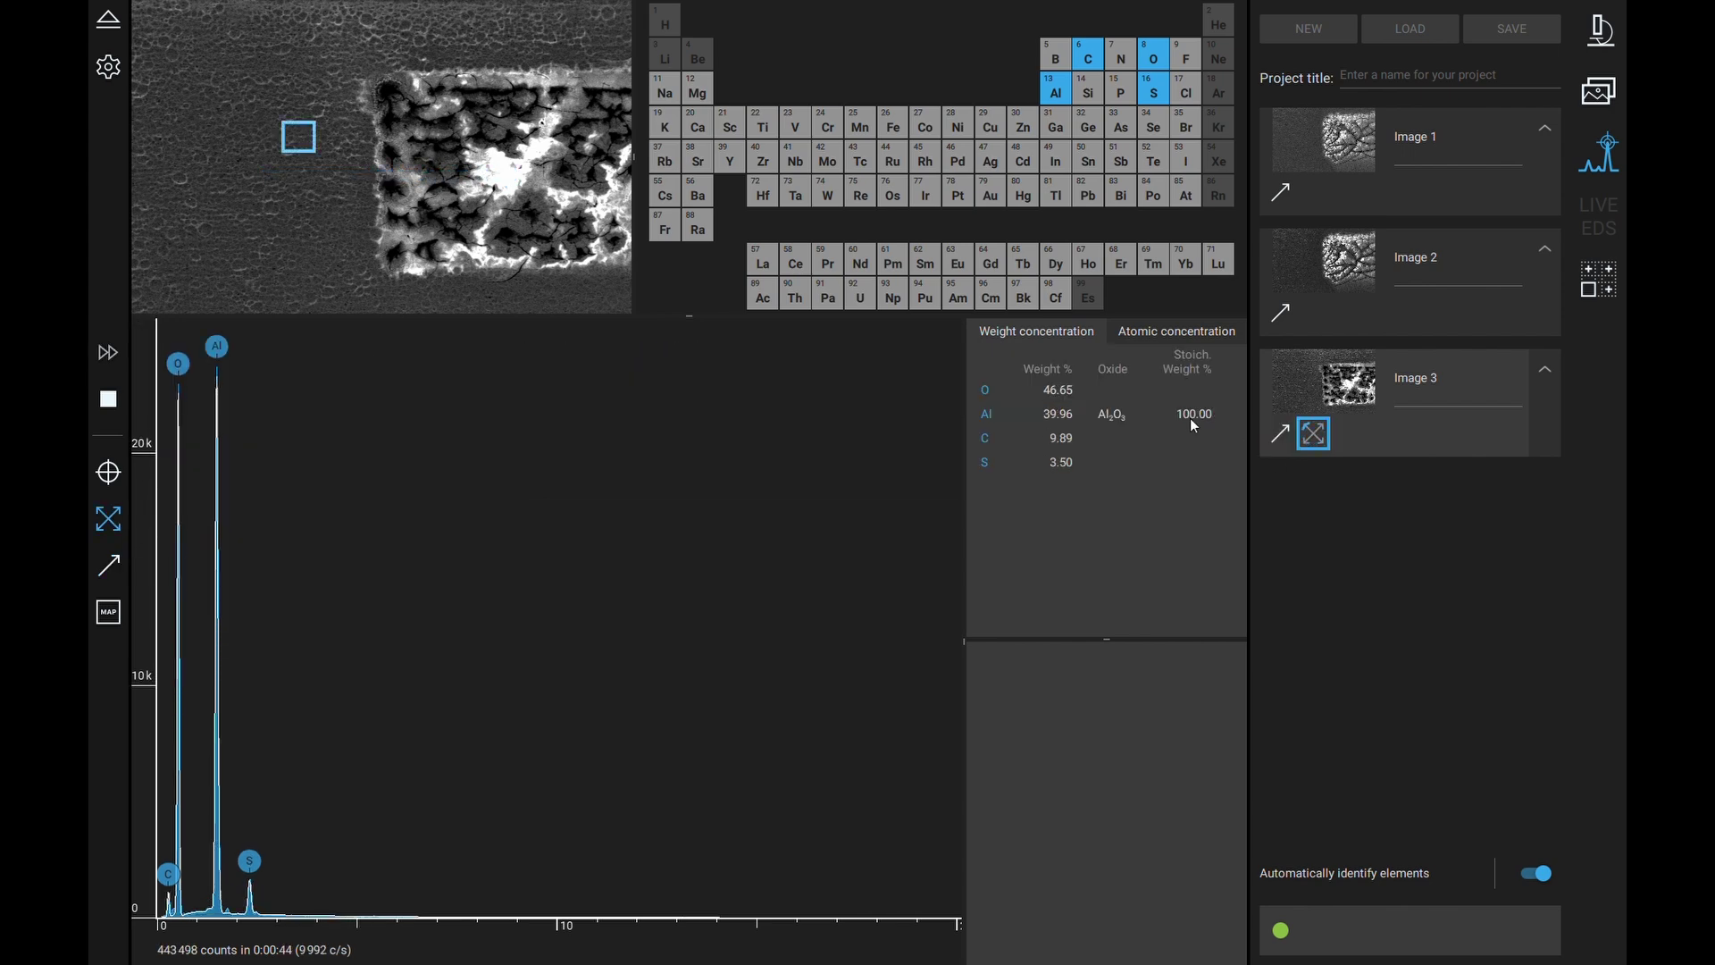
- Stop the EDS measurement of the unmarked surface and measure a rectangular region inside the laser mark
left_click(107, 402)
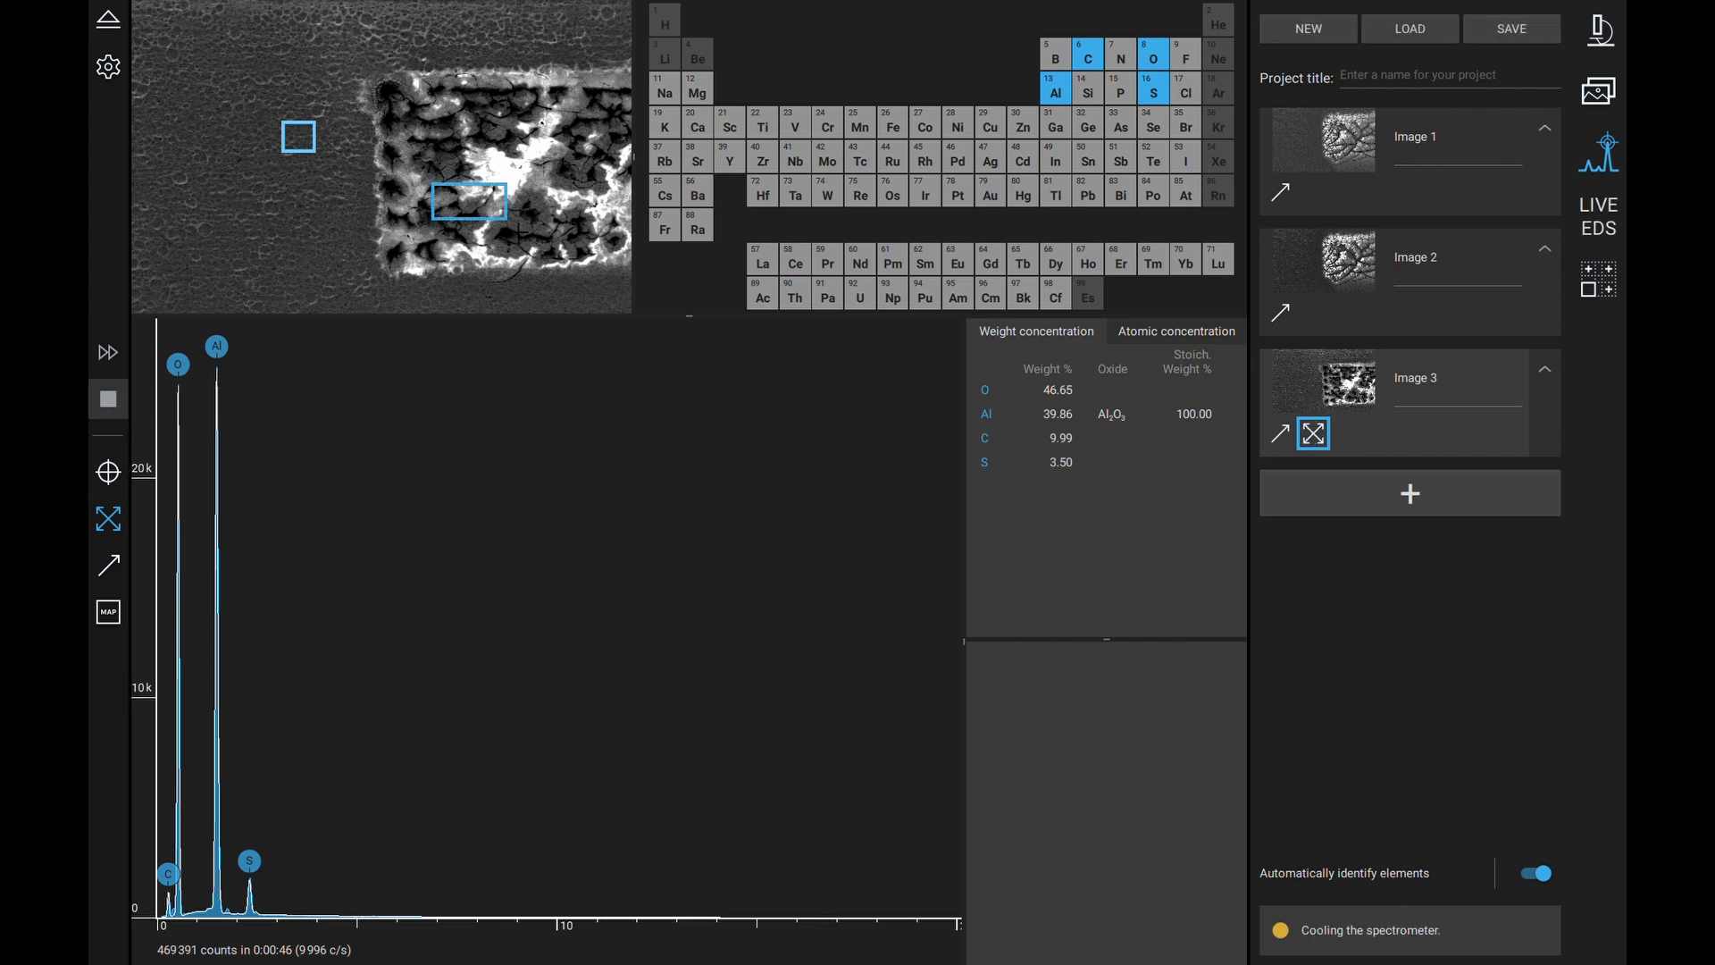
left_click_drag(502, 249, 483, 239)
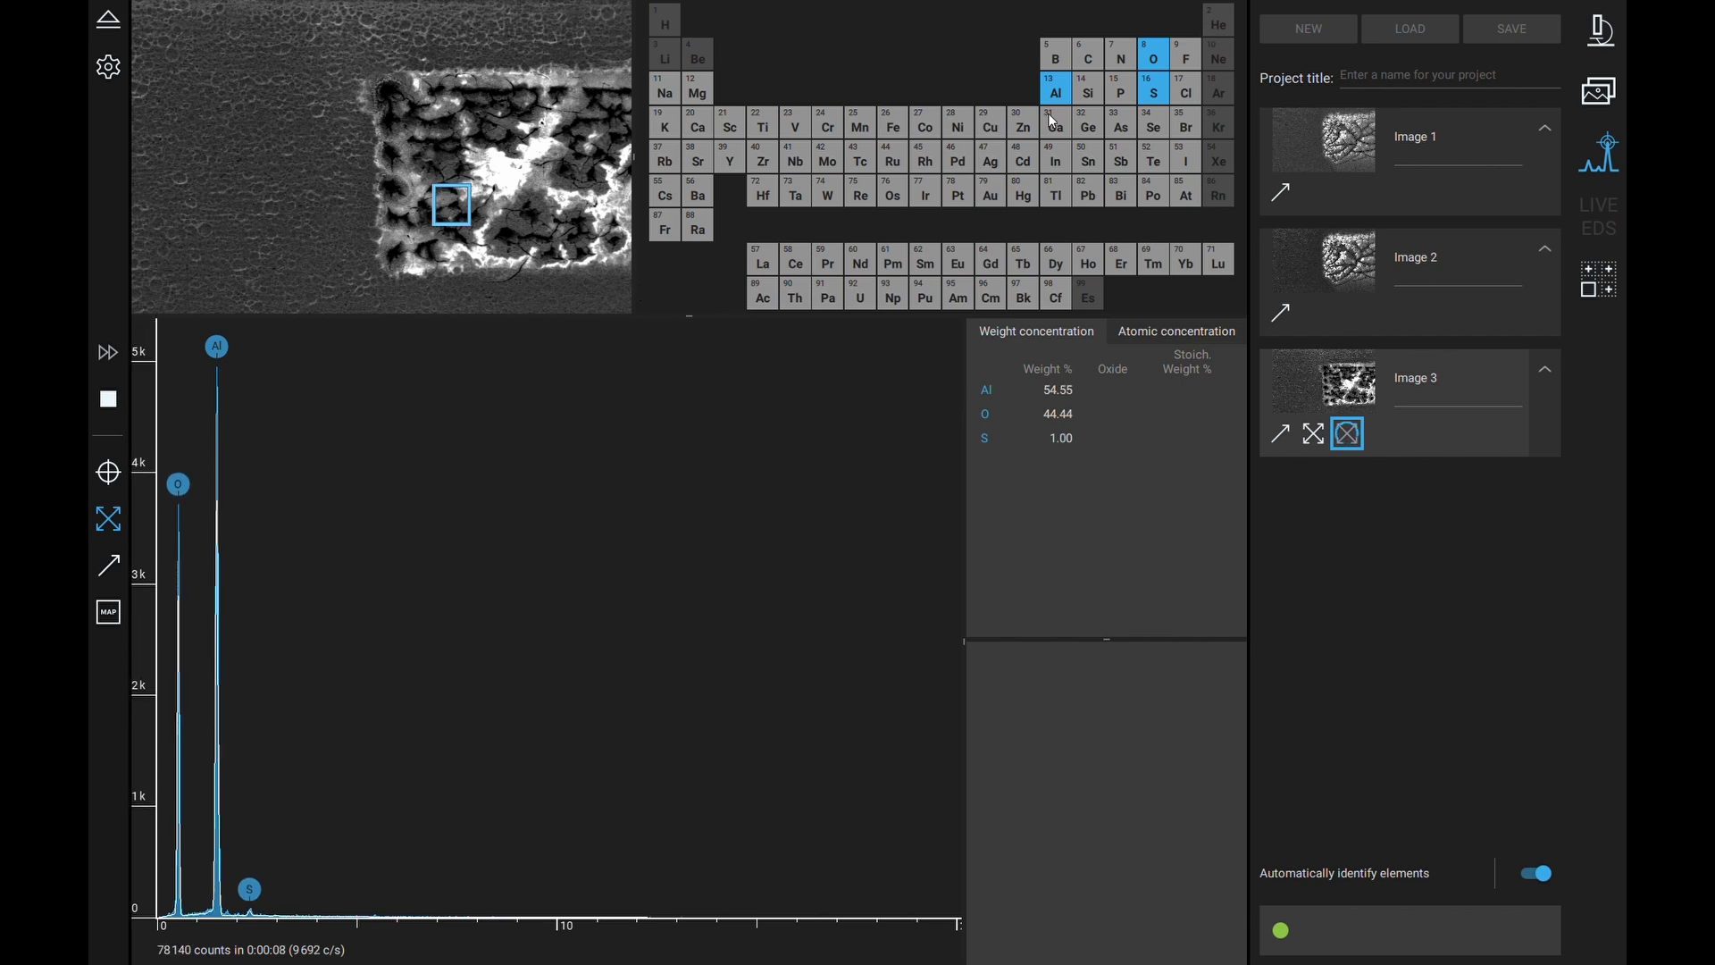
- Set the oxide state of aluminum to Al2O3 and check the atomic concentration before returning to the weight concentration
mouse_move(1057, 103)
left_click(963, 73)
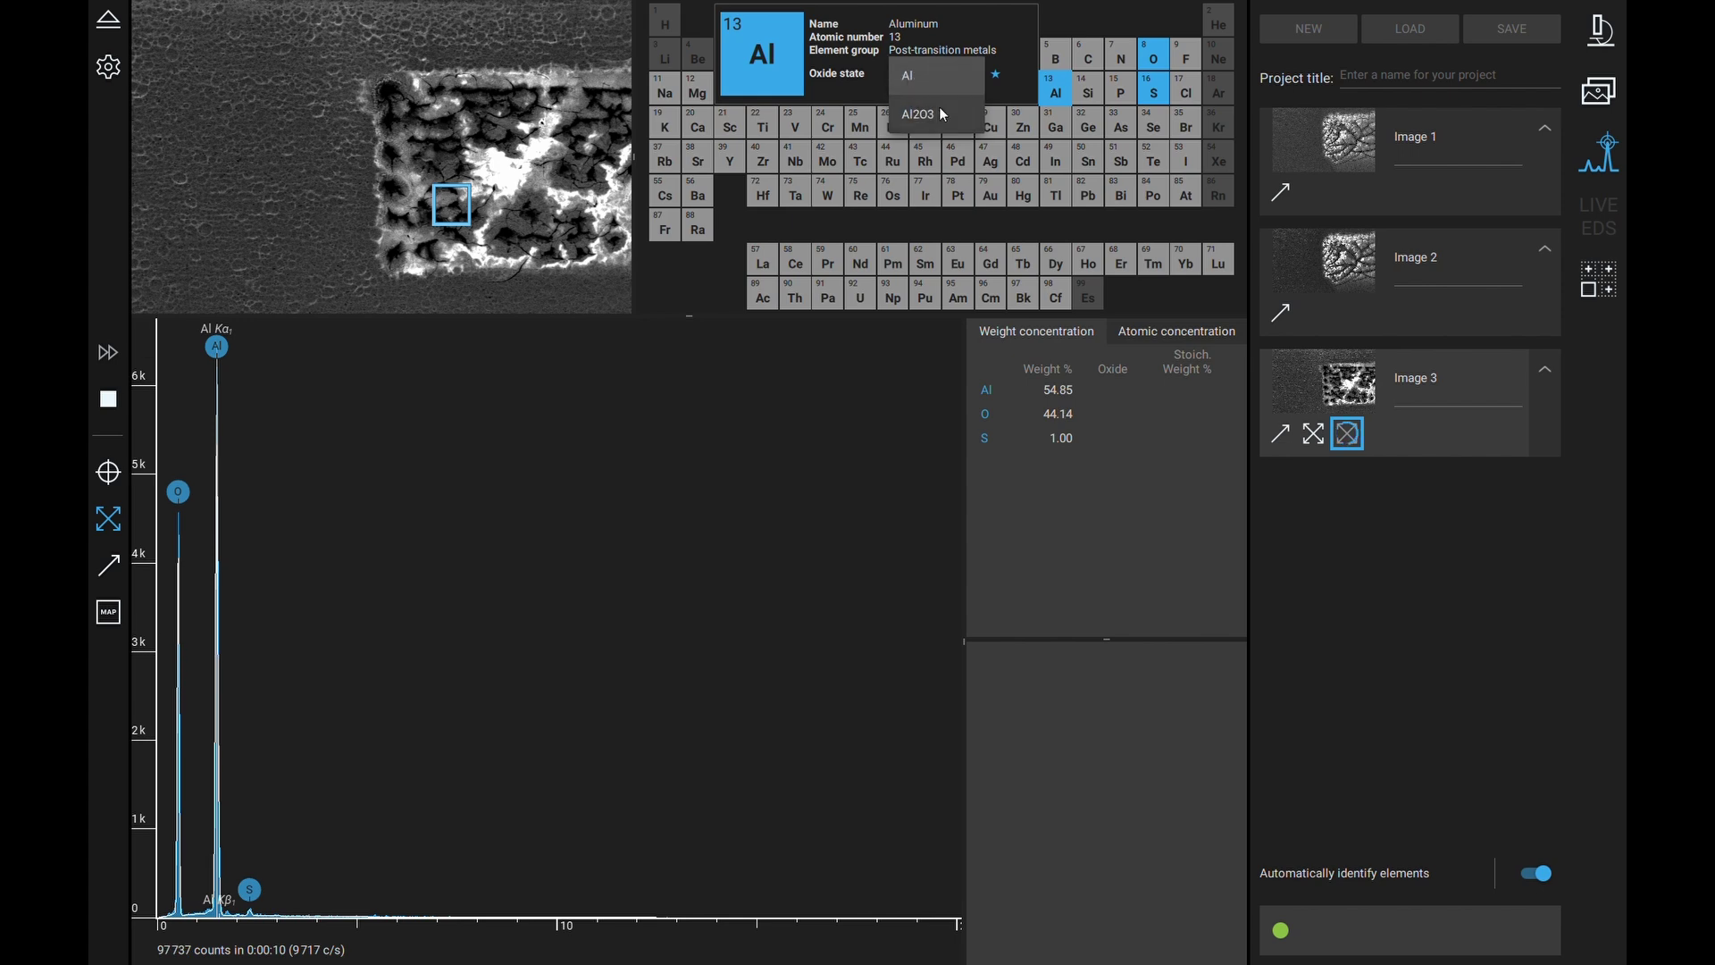
left_click(944, 113)
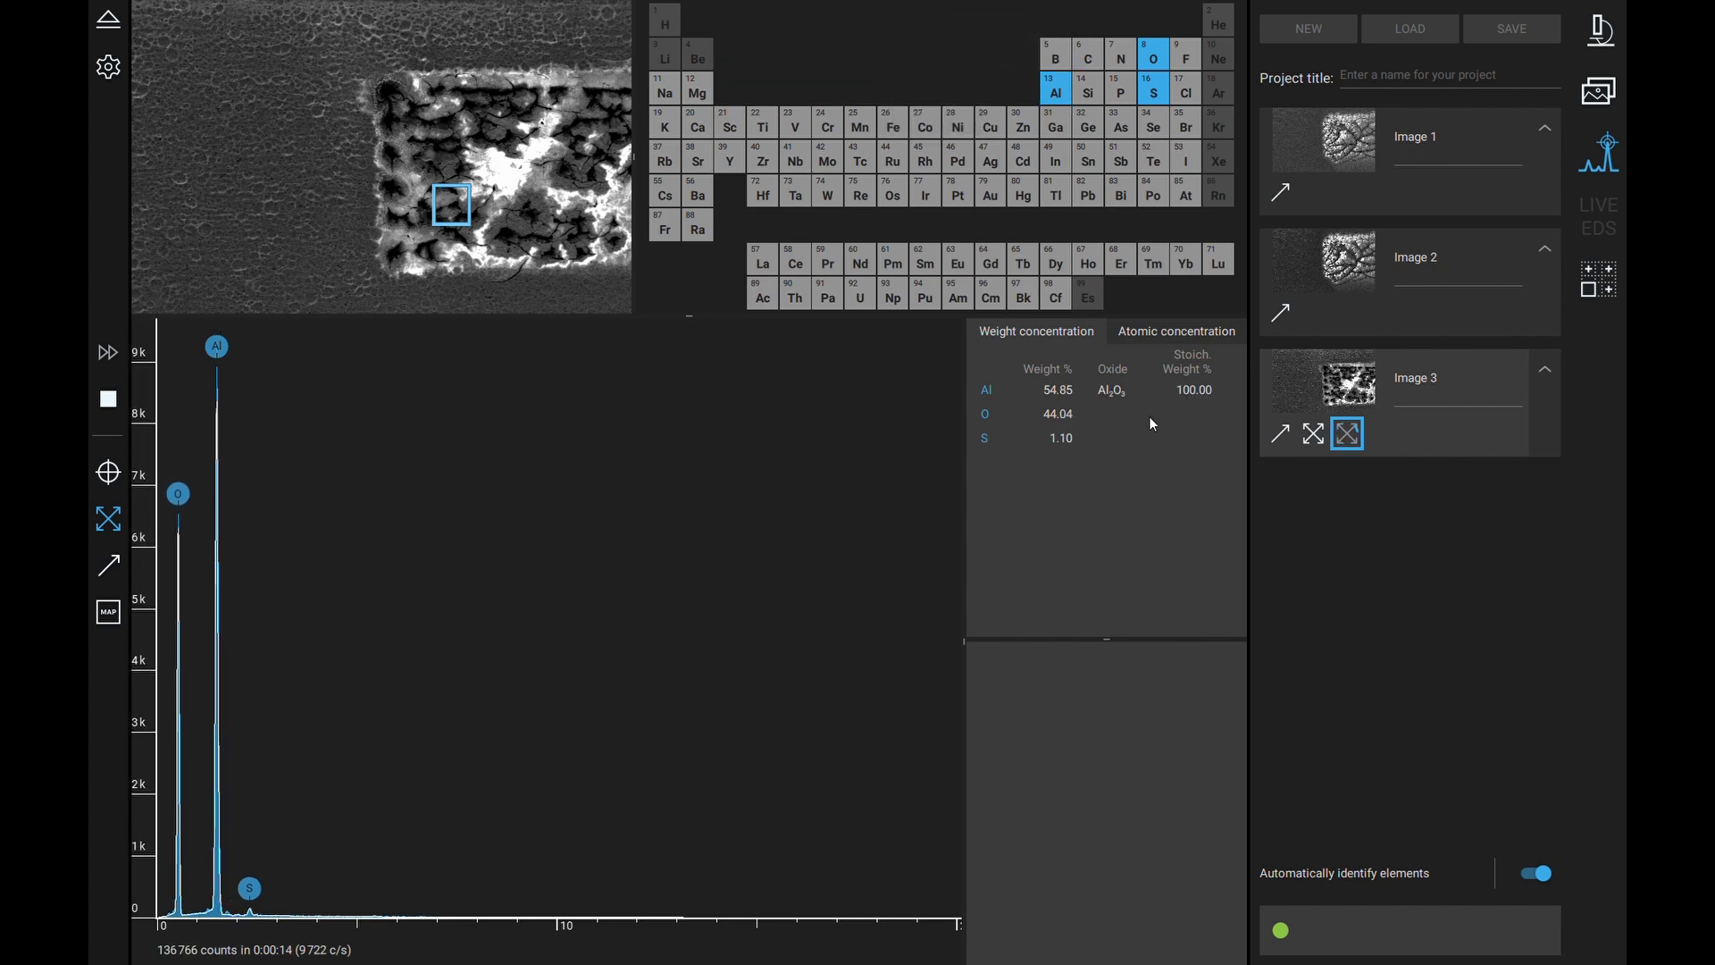
left_click(1189, 335)
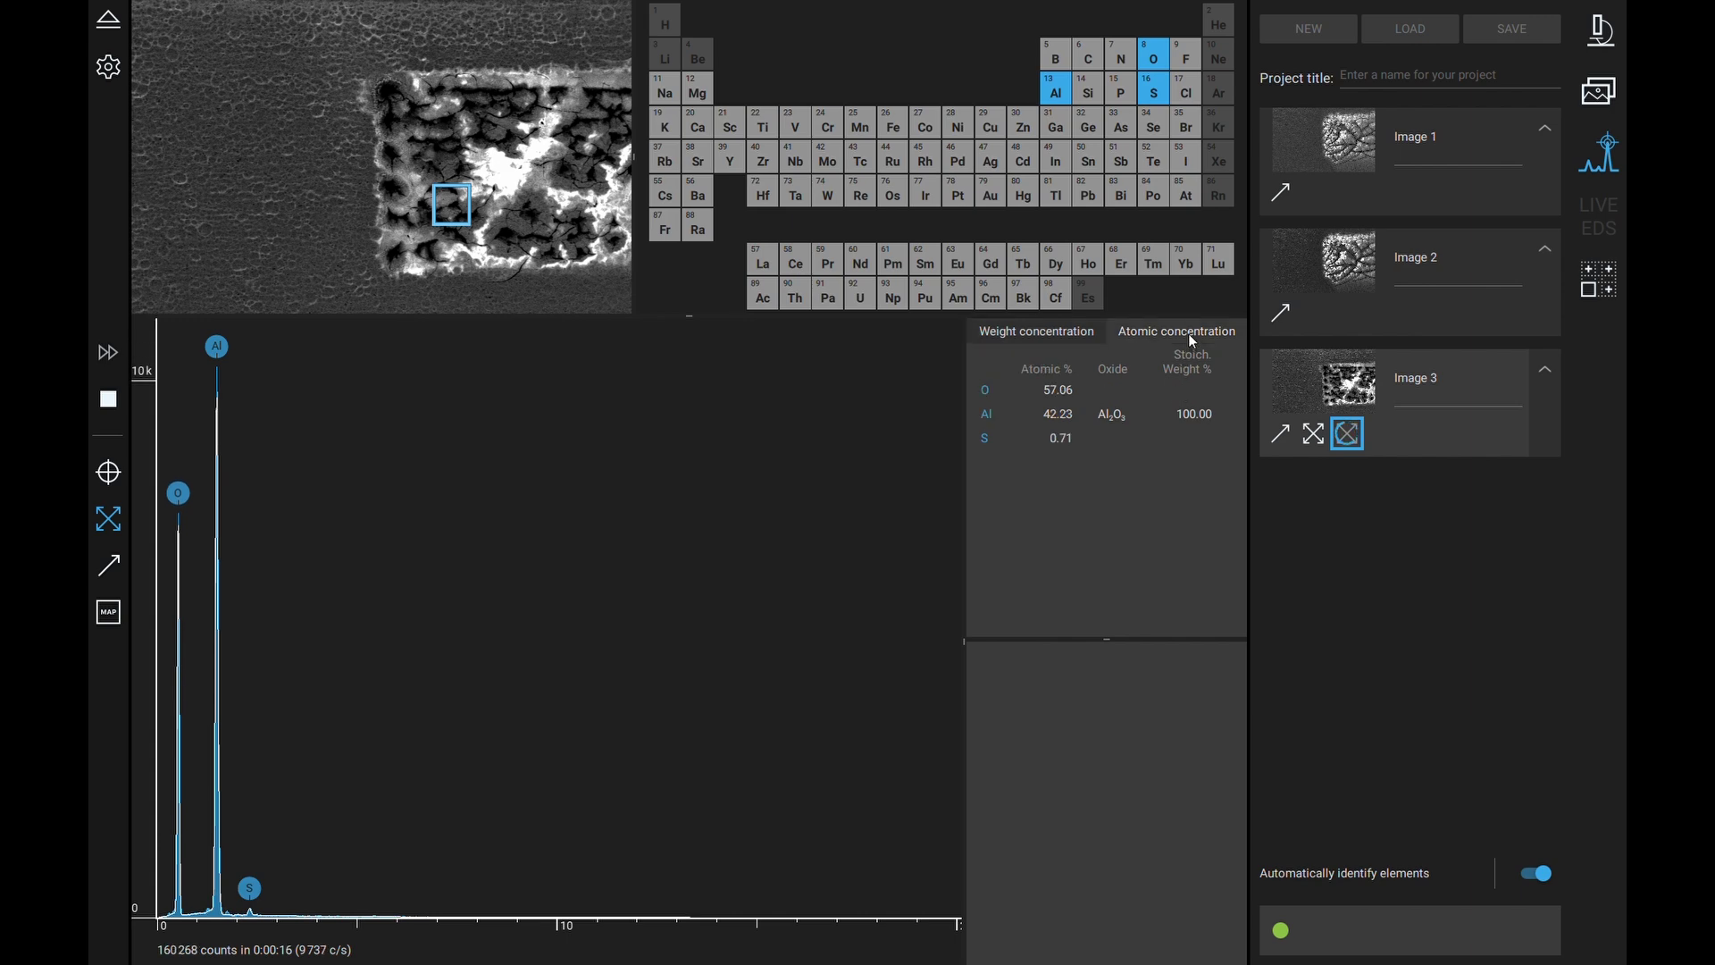
left_click(1027, 337)
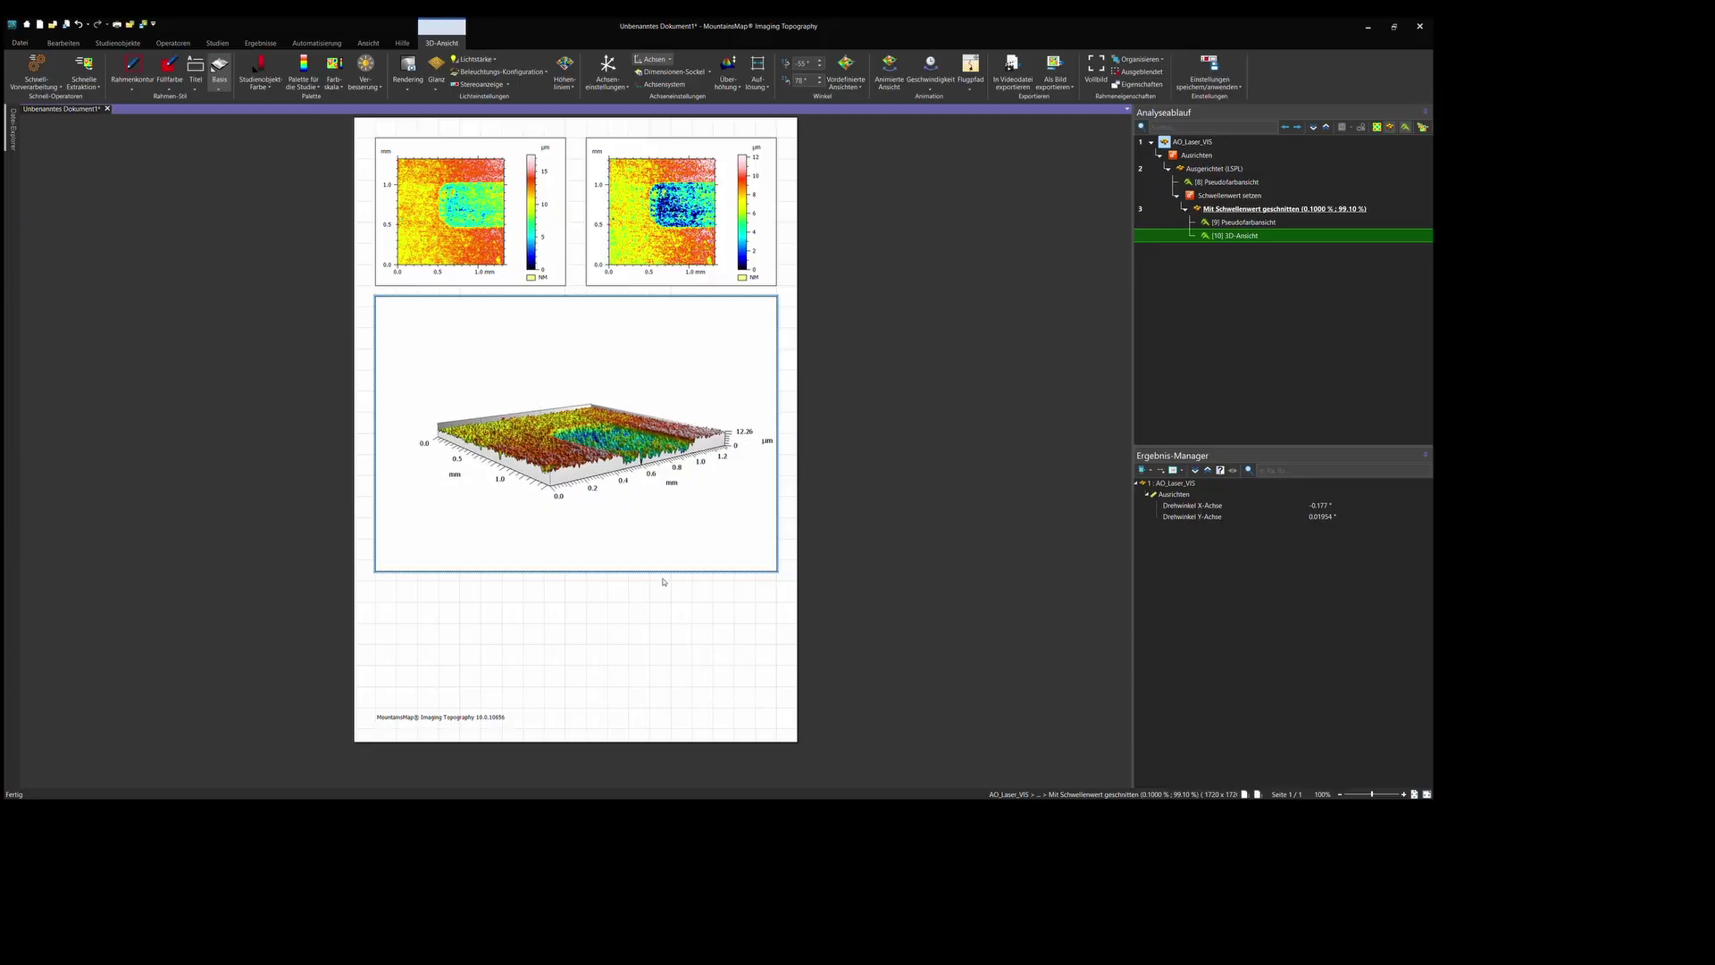
- In MountainsMap, rotate the 3D view until its front edge runs horizontally and the laser mark is seen from a steeper angle
left_click_drag(663, 582, 626, 585)
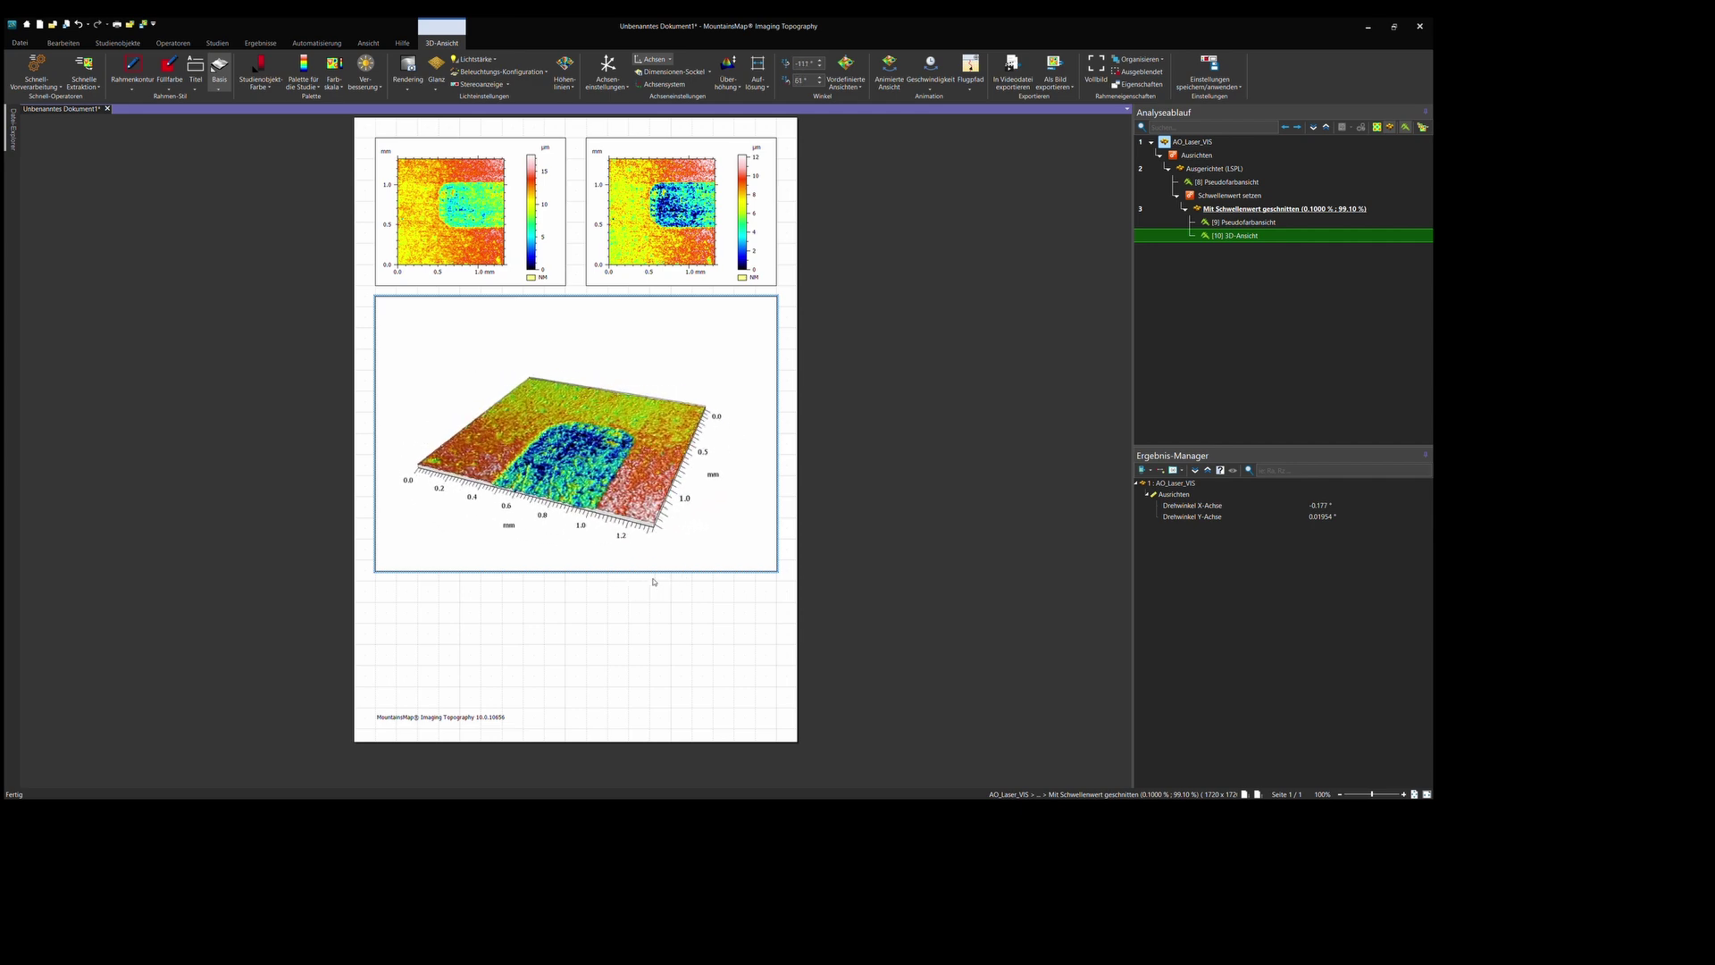
scroll(968, 594, "up", 4)
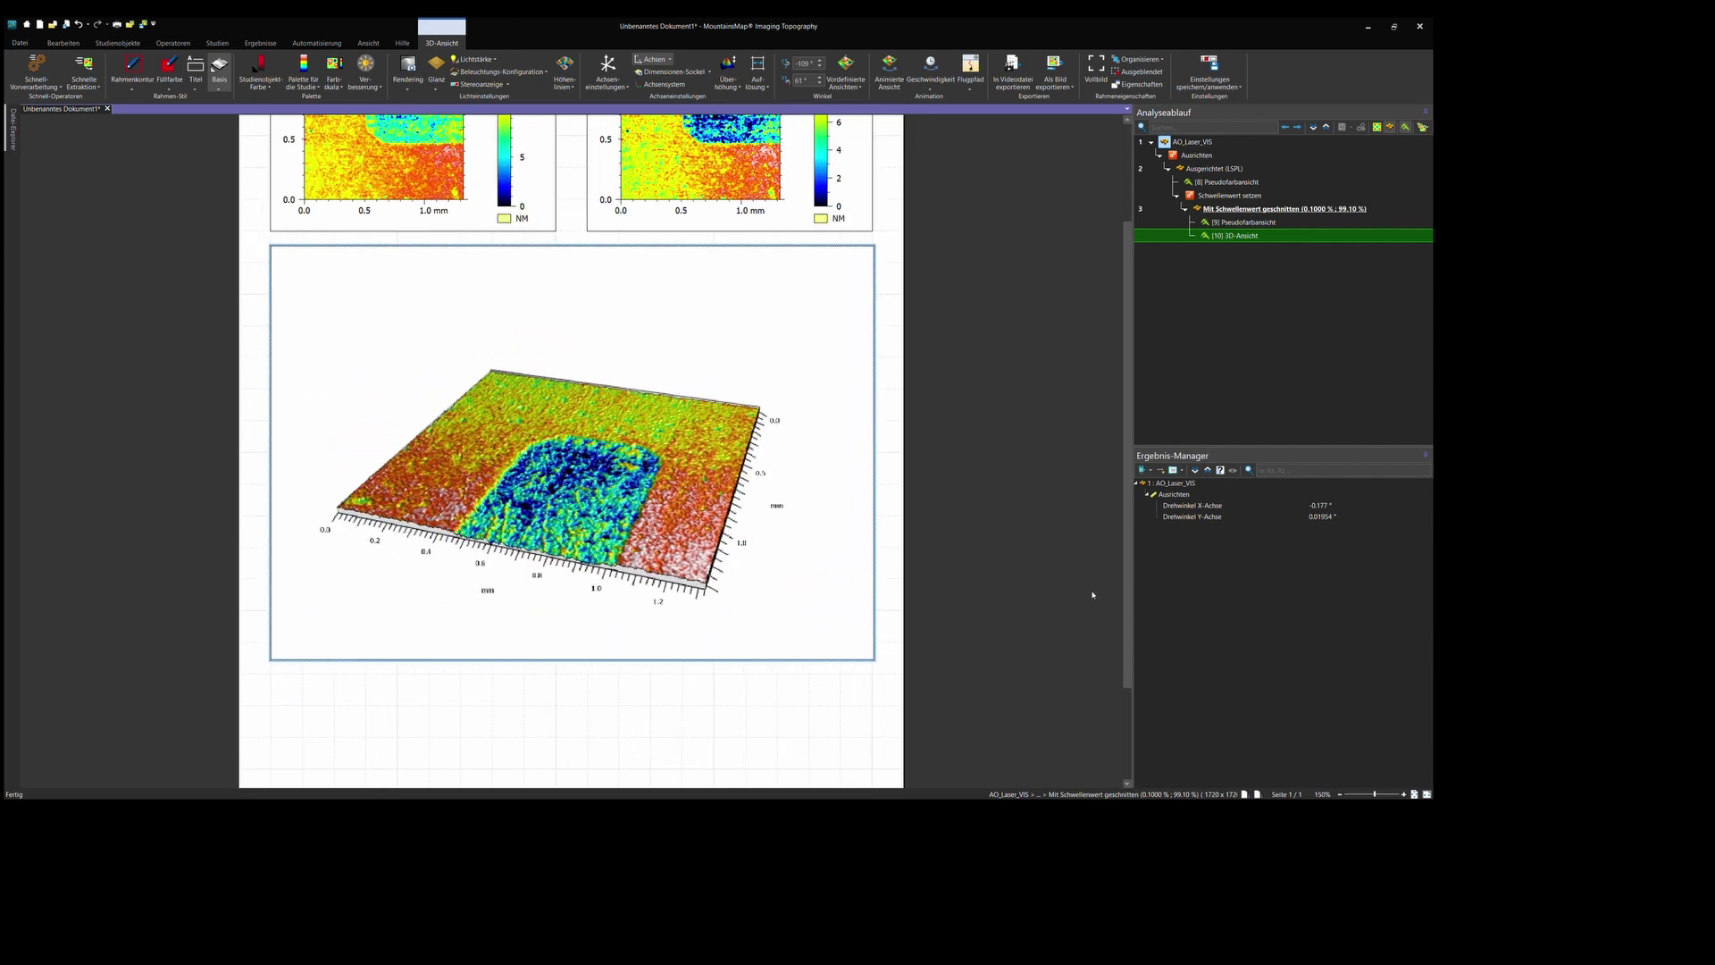
scroll(1092, 595, "up", 2)
left_click_drag(617, 594, 751, 607)
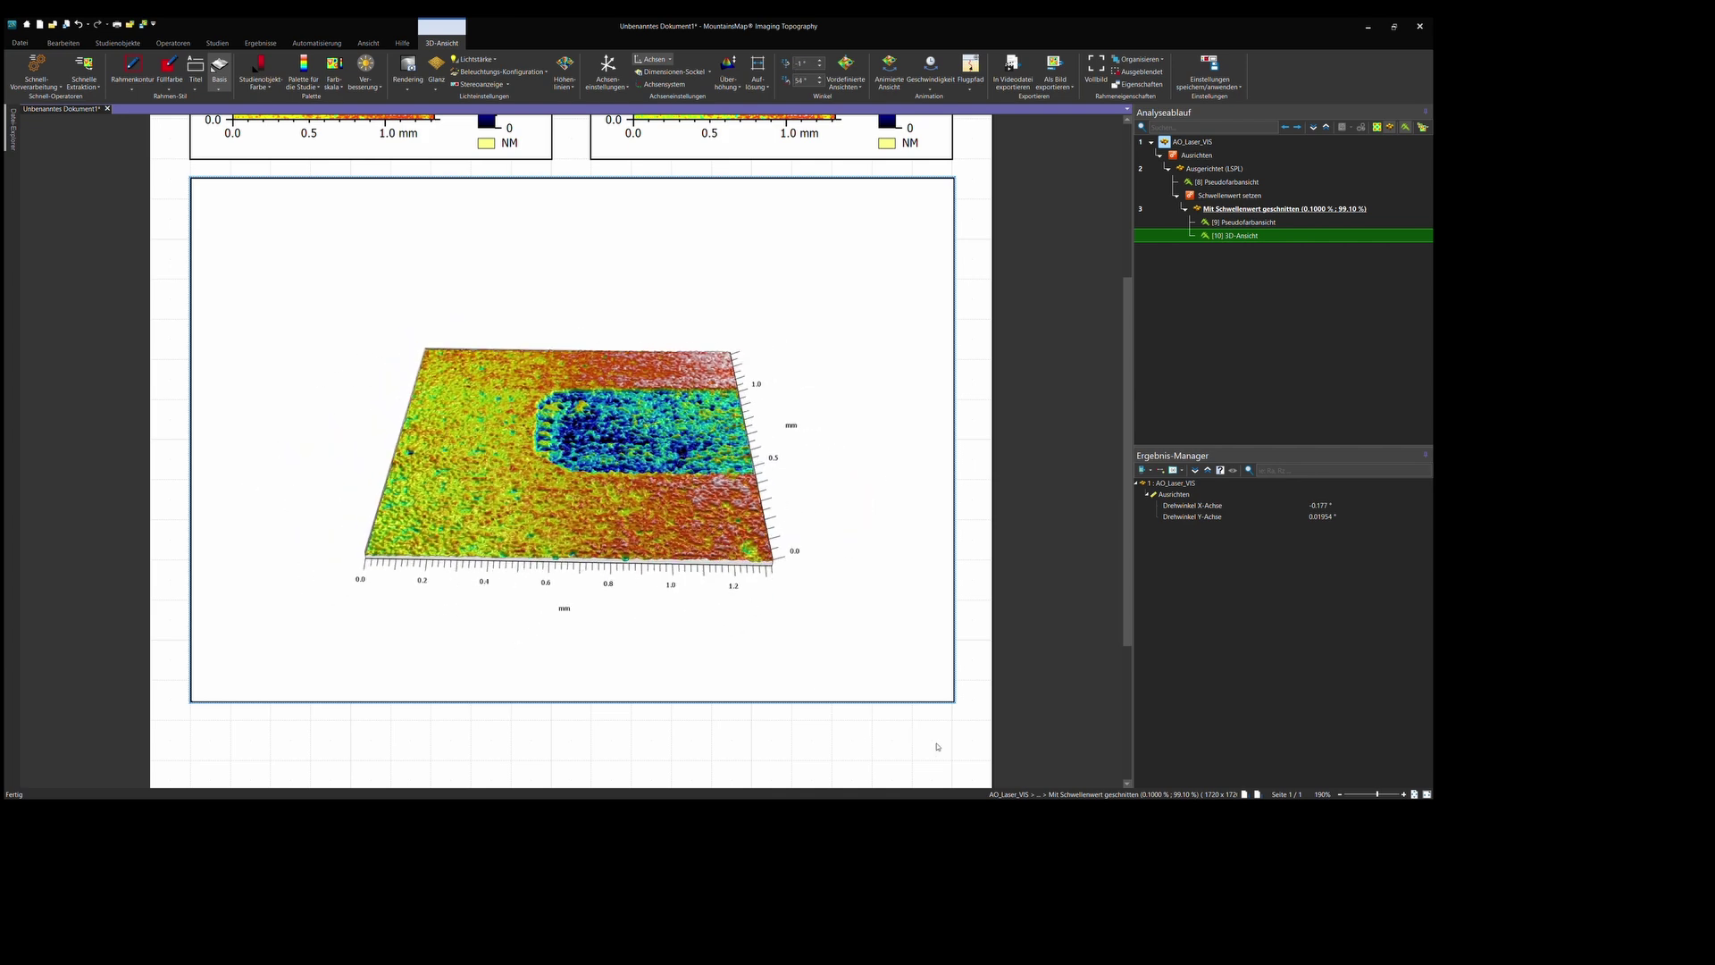
scroll(1161, 699, "down", 3)
scroll(1161, 699, "down", 8)
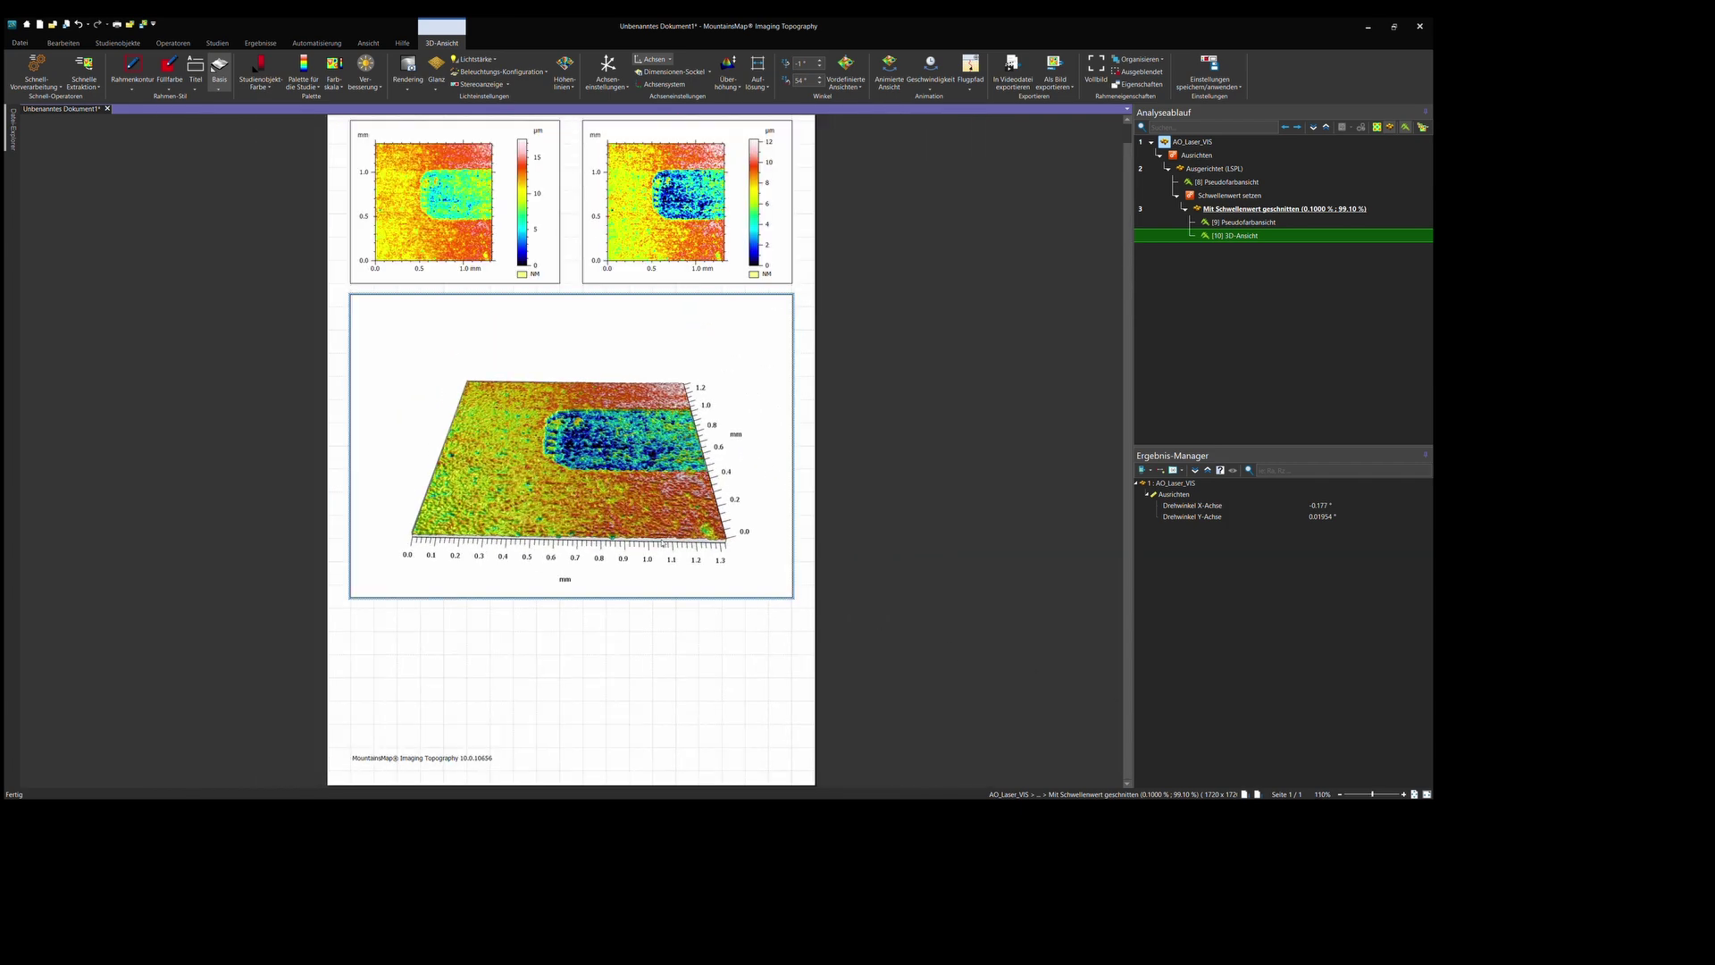
left_click_drag(662, 543, 649, 585)
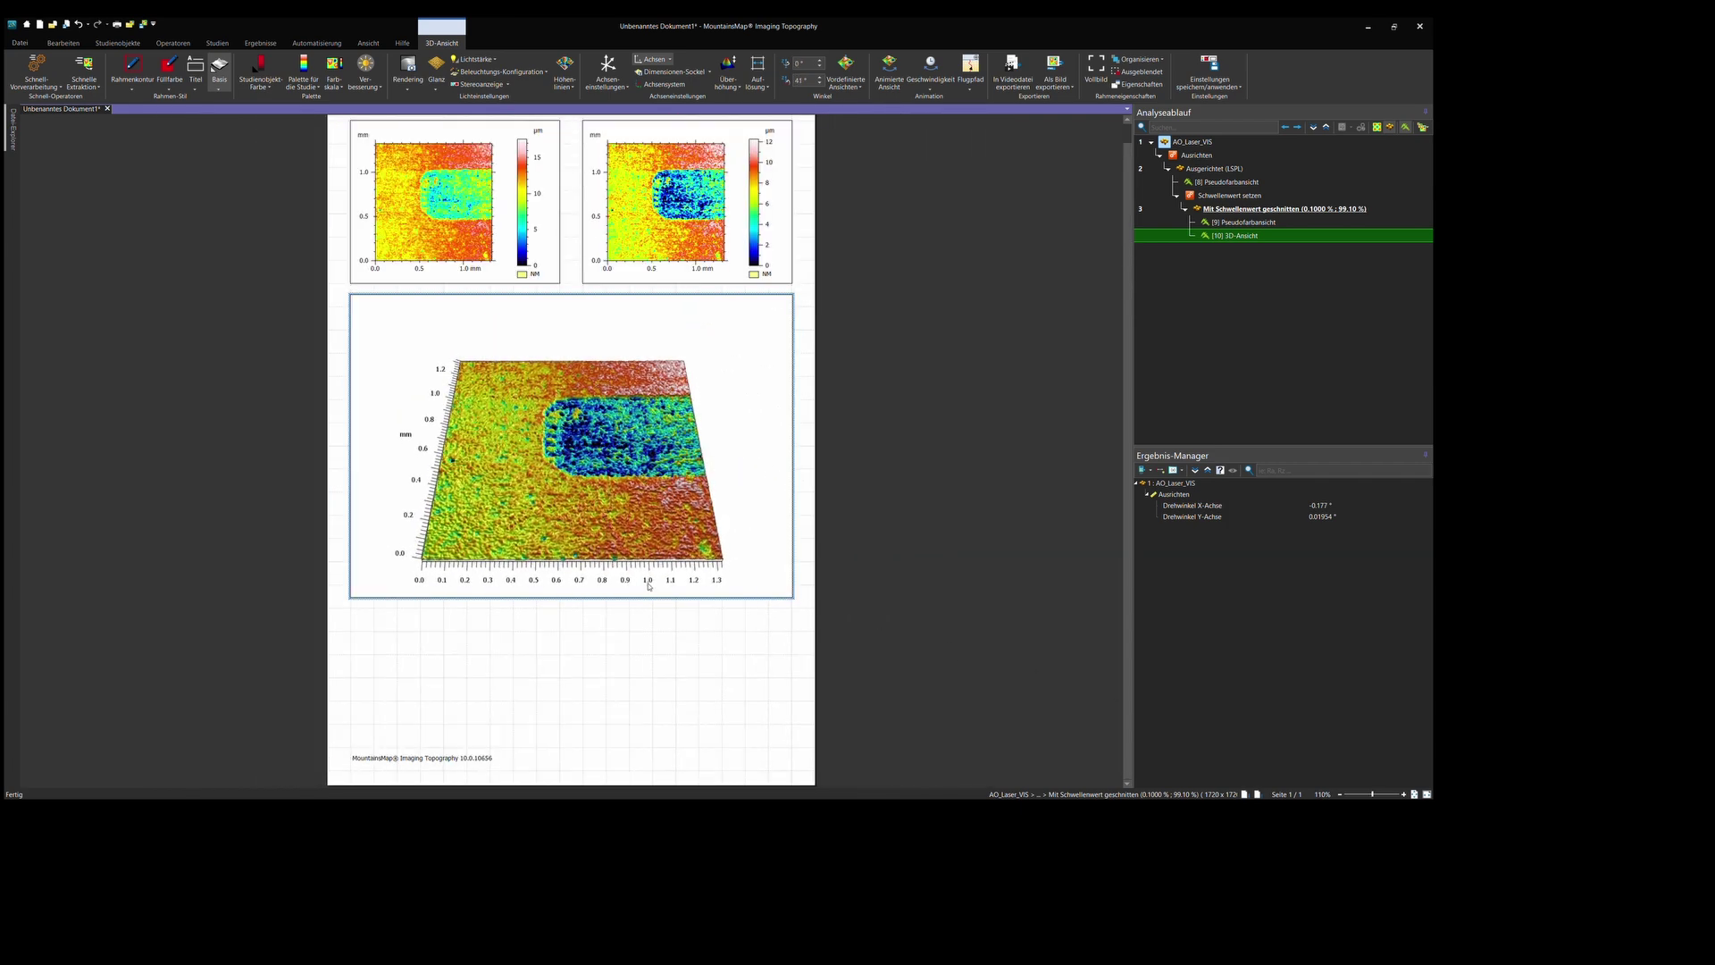
- Extract a rectangular area inside the laser mark from the thresholded pseudo-colour view
left_click(740, 279)
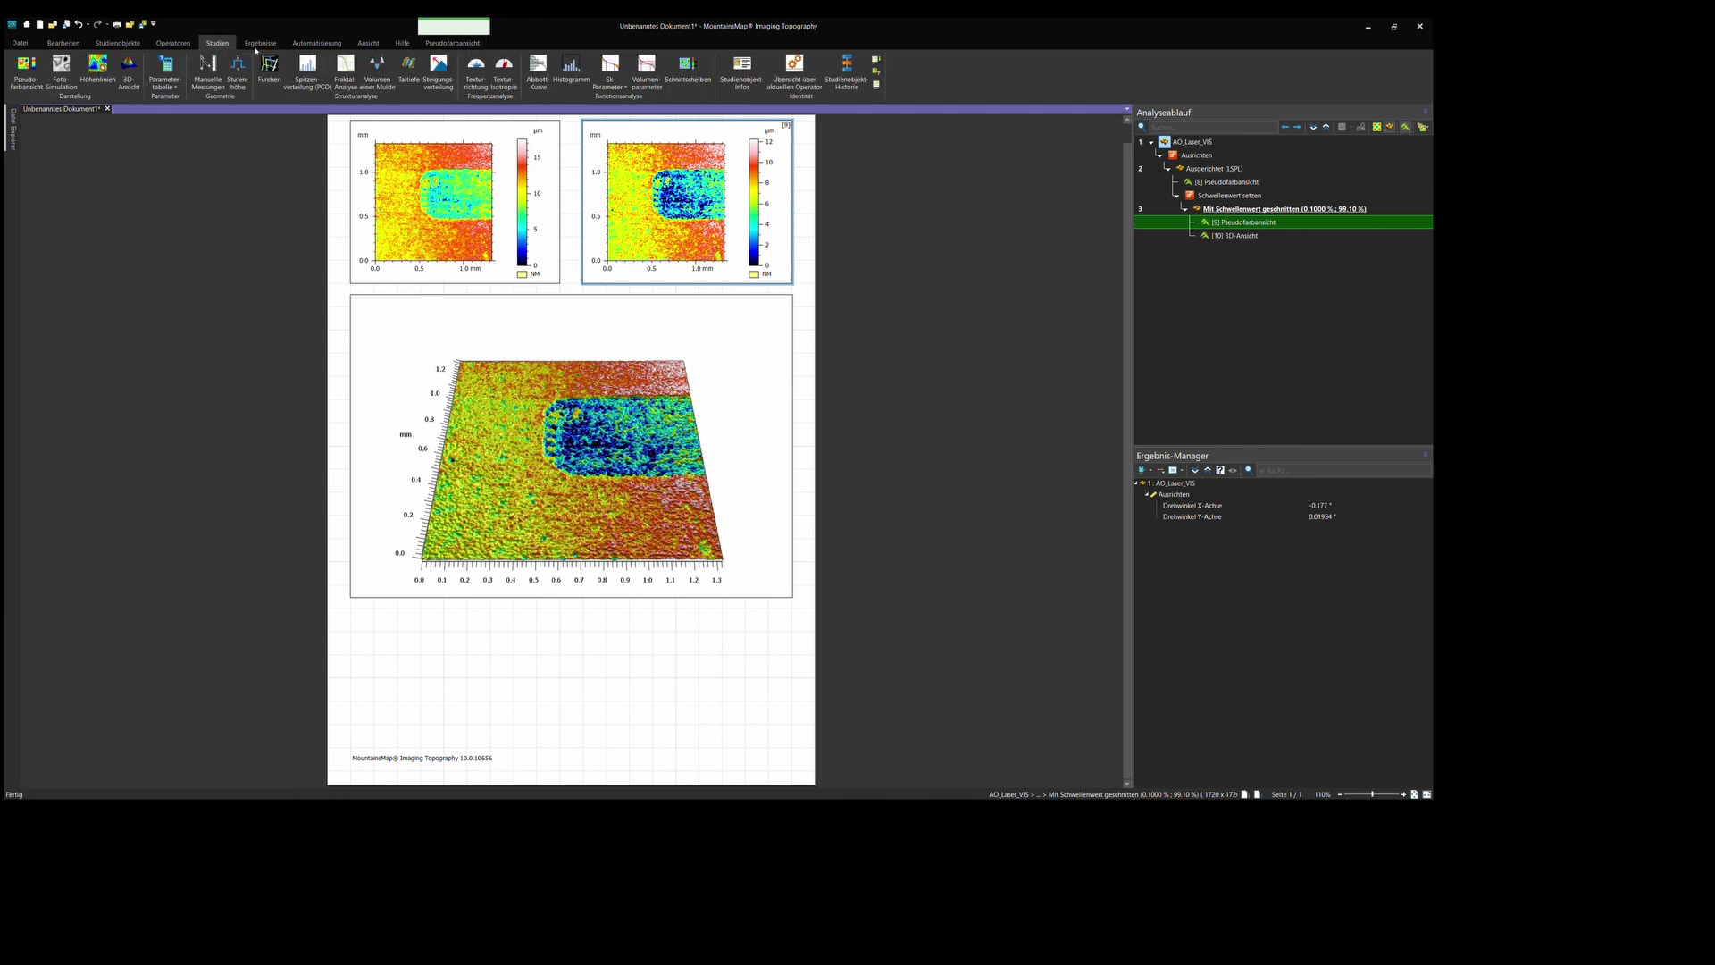
left_click(183, 44)
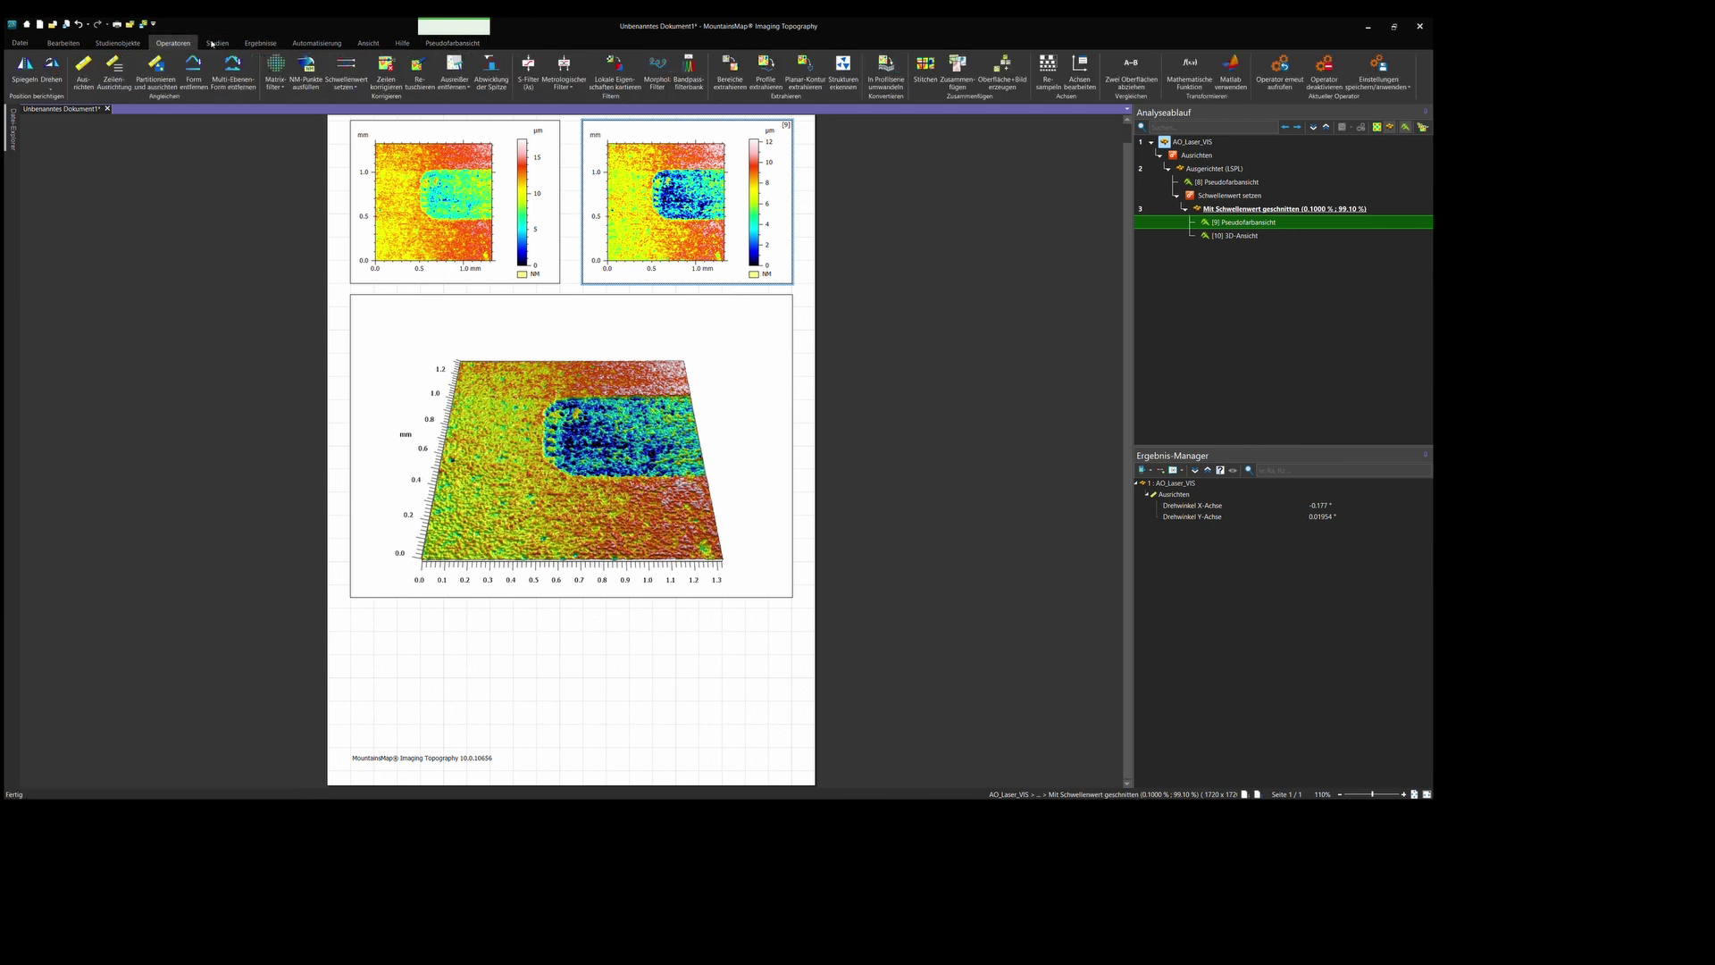
left_click(730, 71)
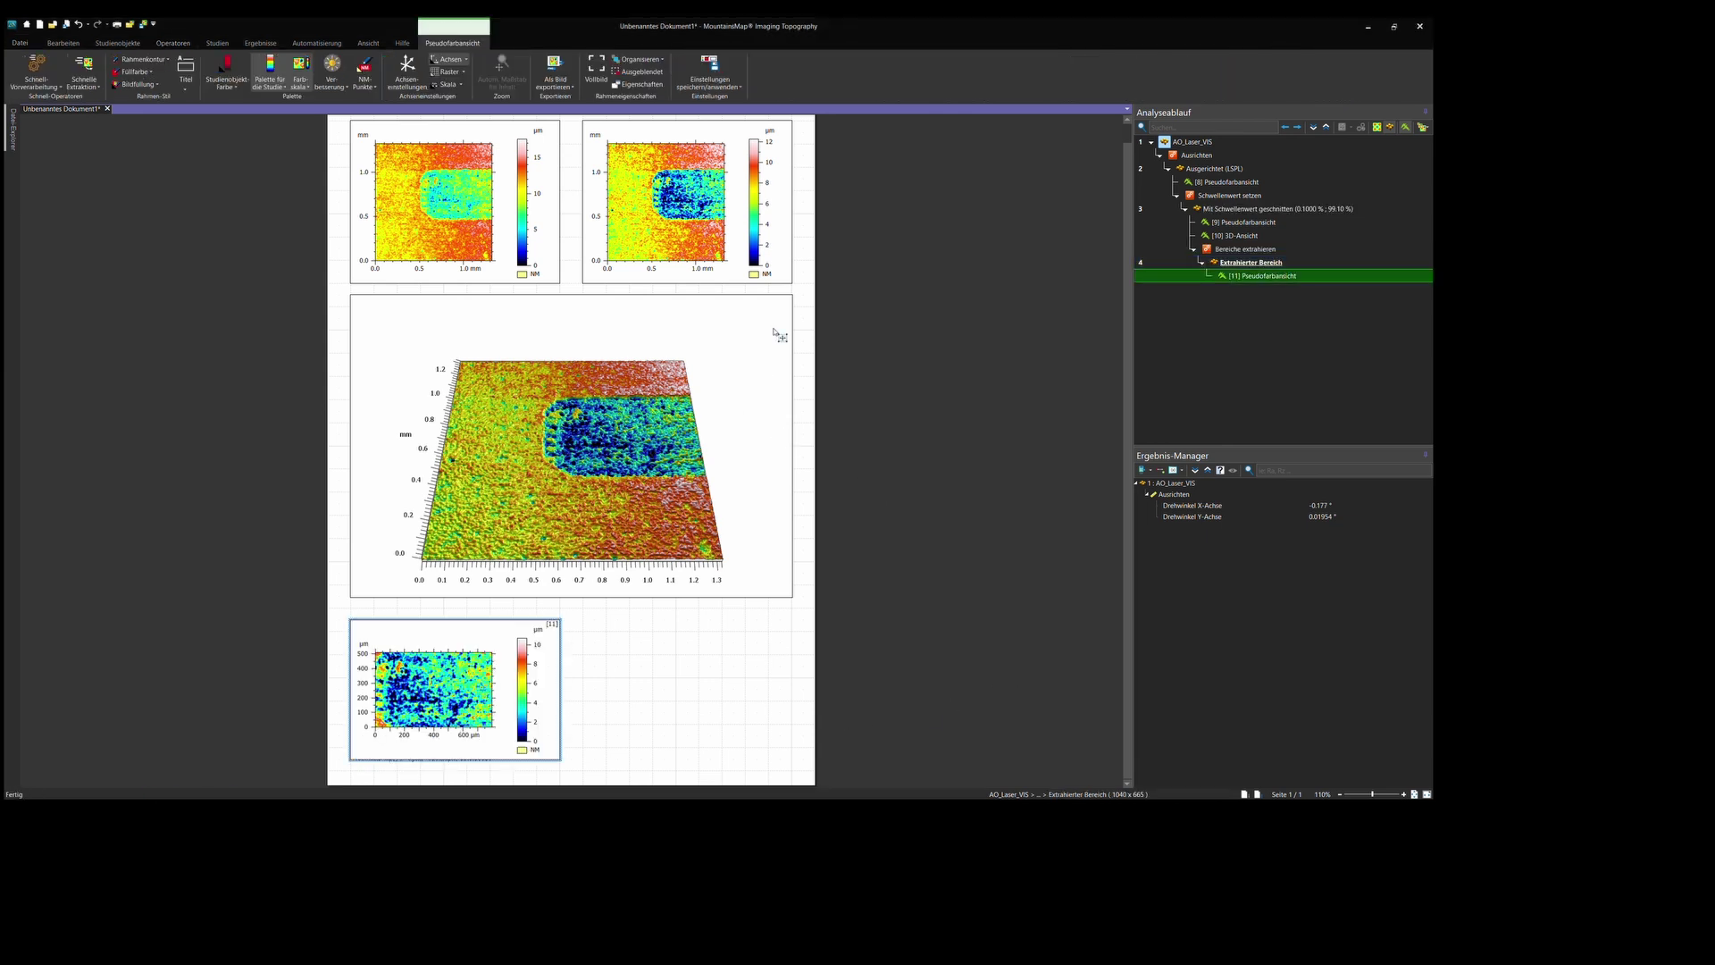
- Extract a second rectangular area from the thresholded surface, covering the unmarked region outside the laser mark
left_click(217, 42)
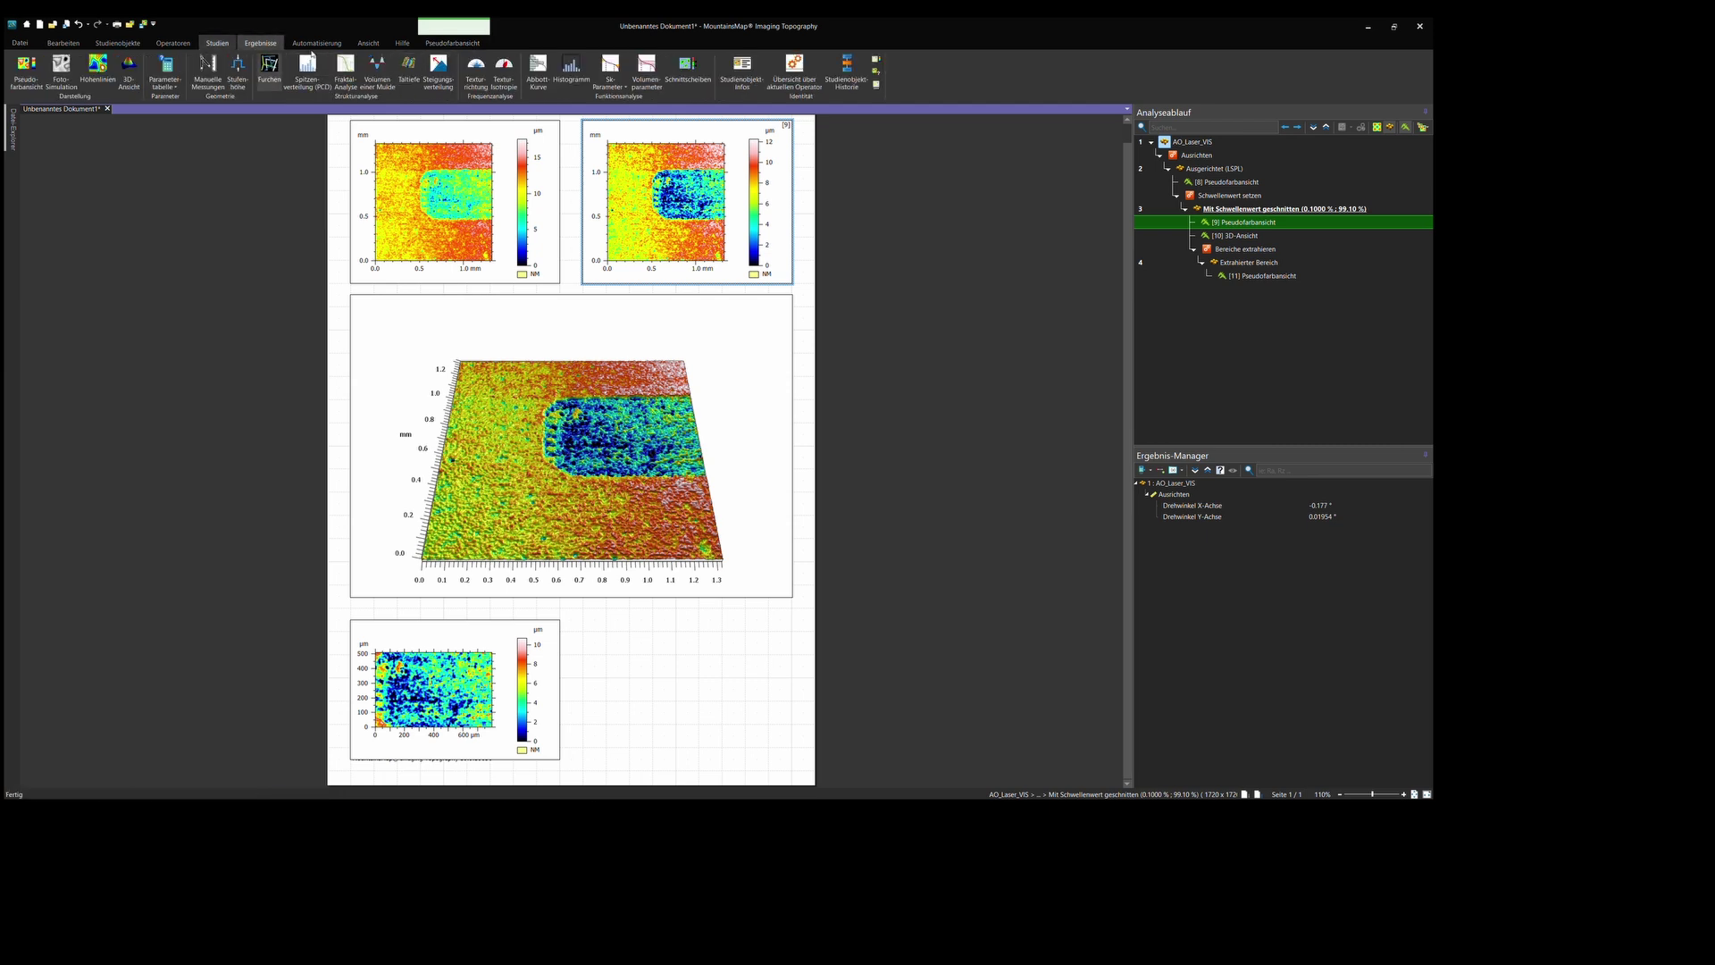
left_click(172, 43)
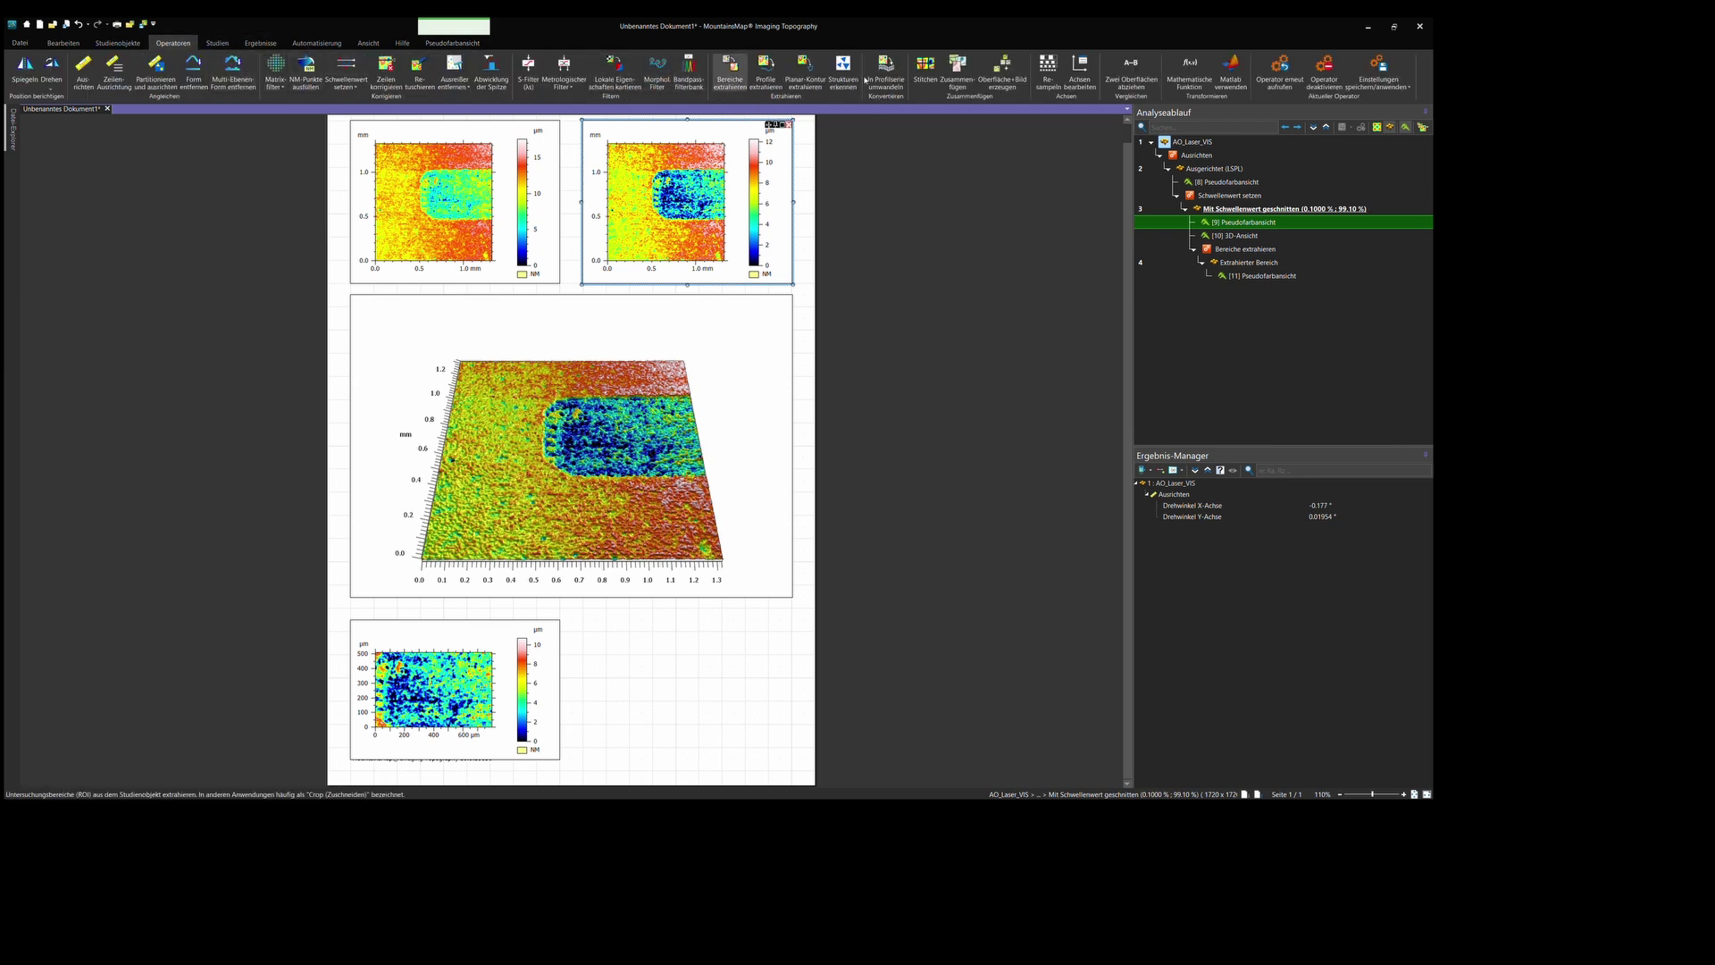
left_click(730, 73)
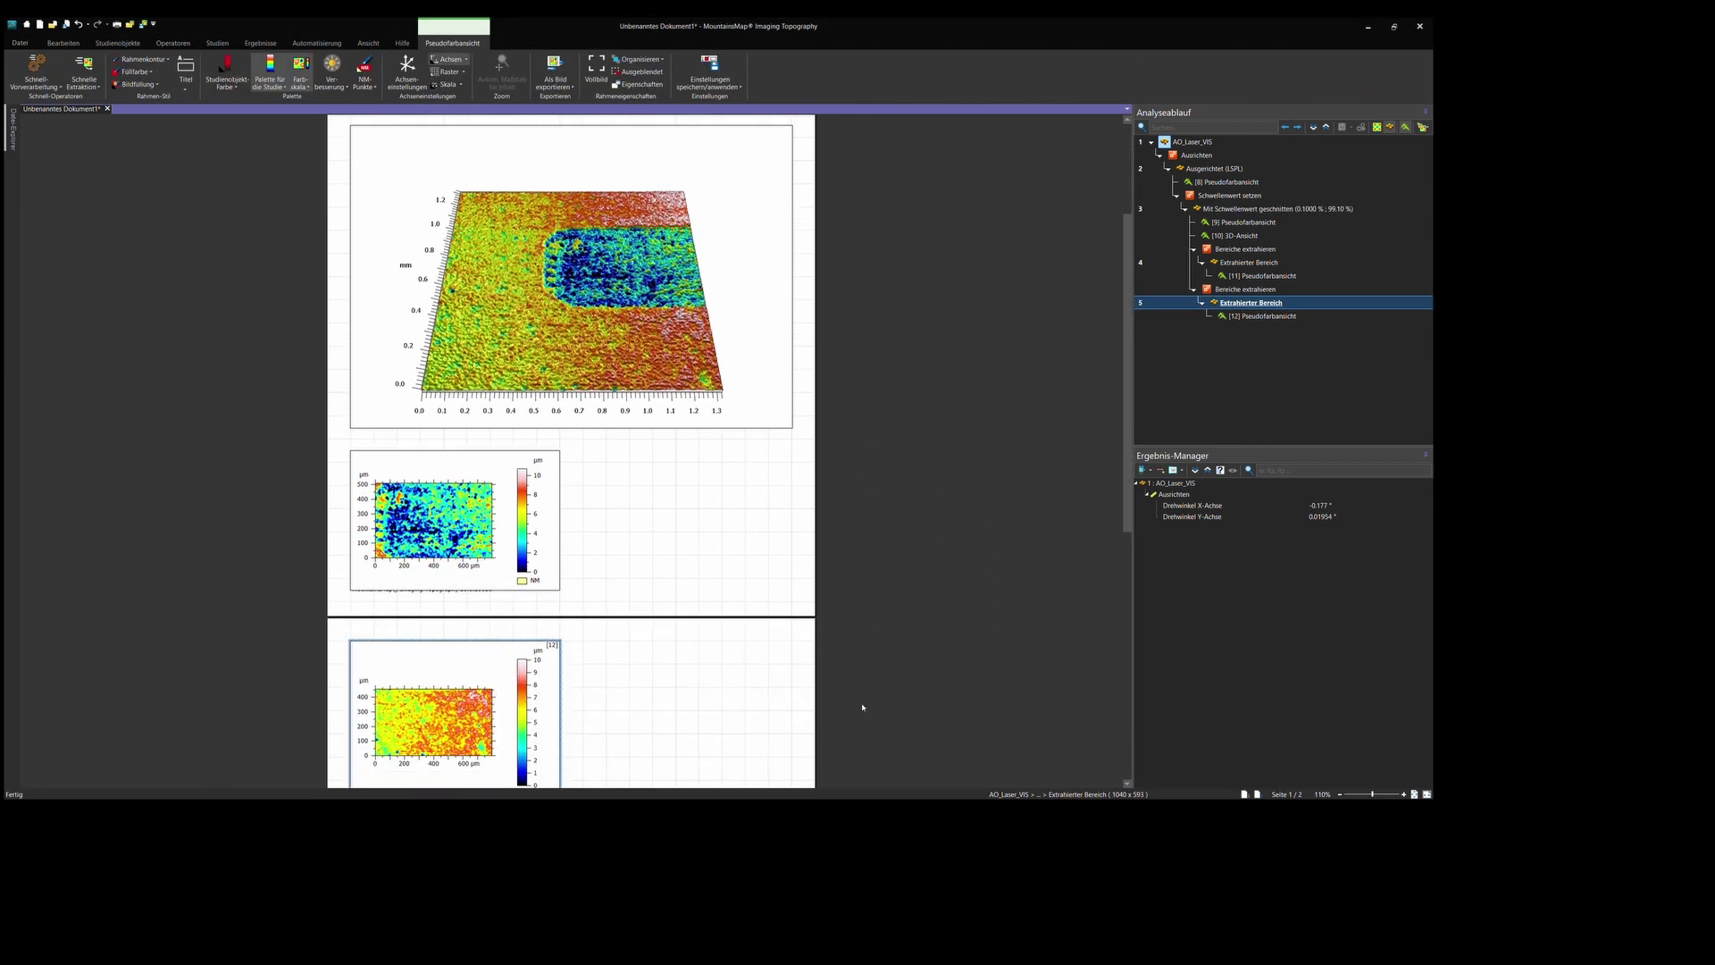
- Add an ISO 25178 parameter table with Sq and Sa for the extracted mark area and place it beside that area's pseudo-colour view
left_click(585, 527)
left_click(218, 43)
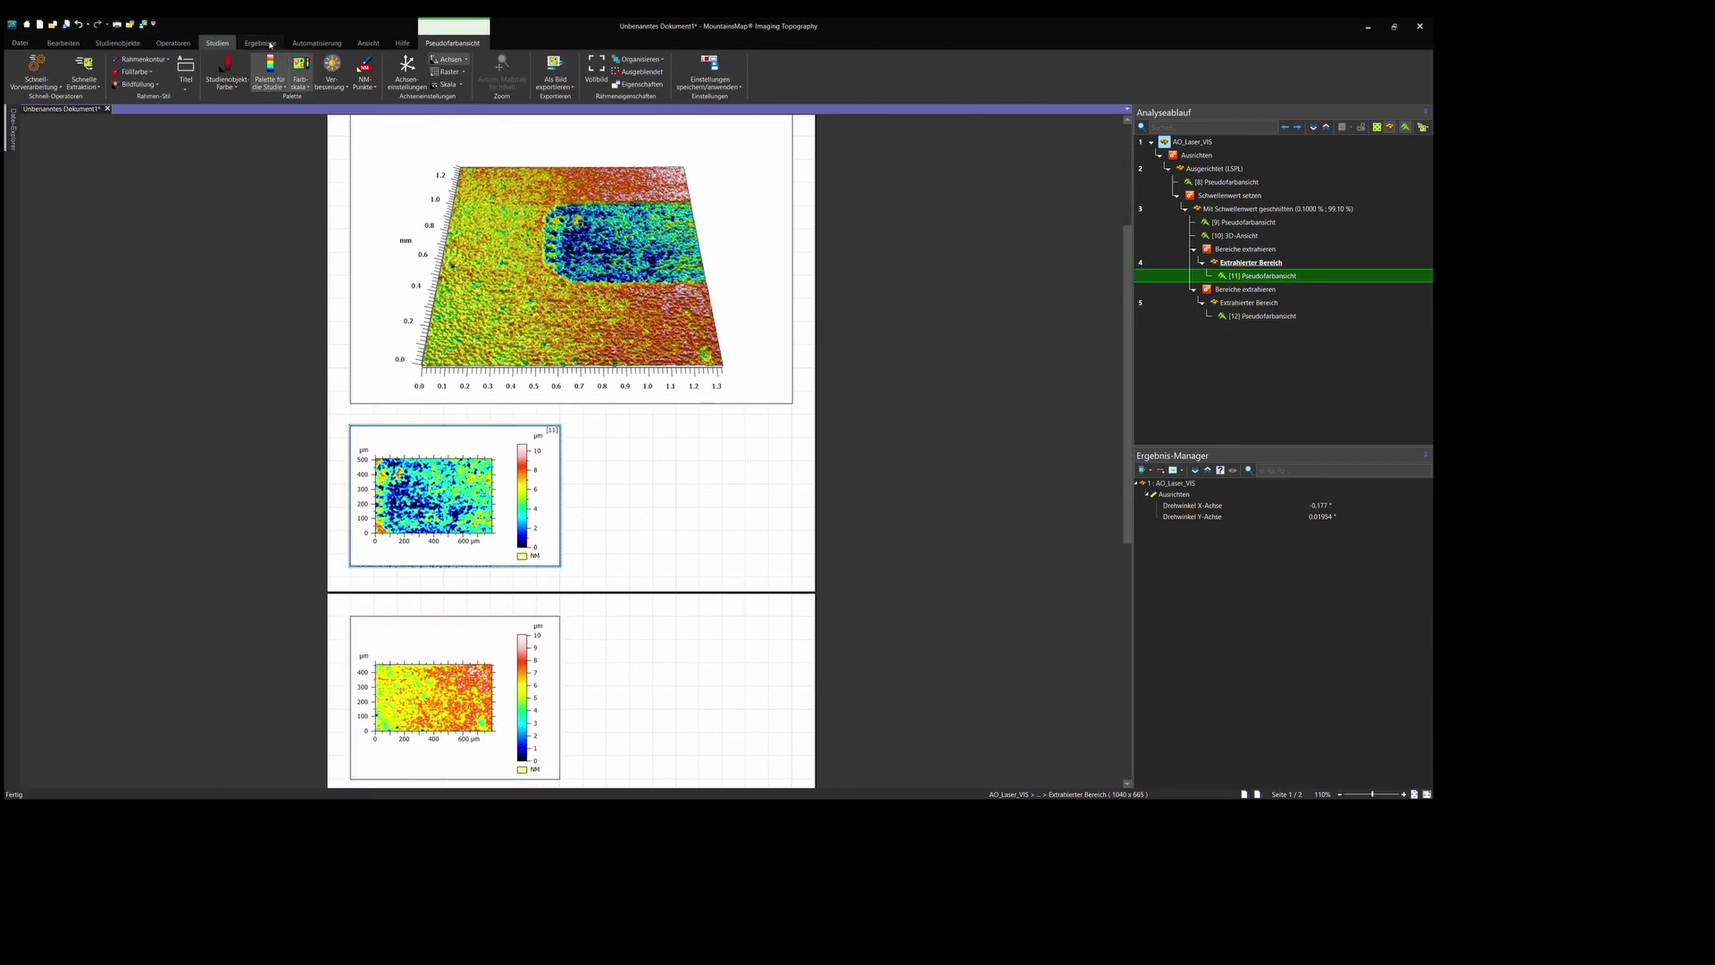
left_click(165, 65)
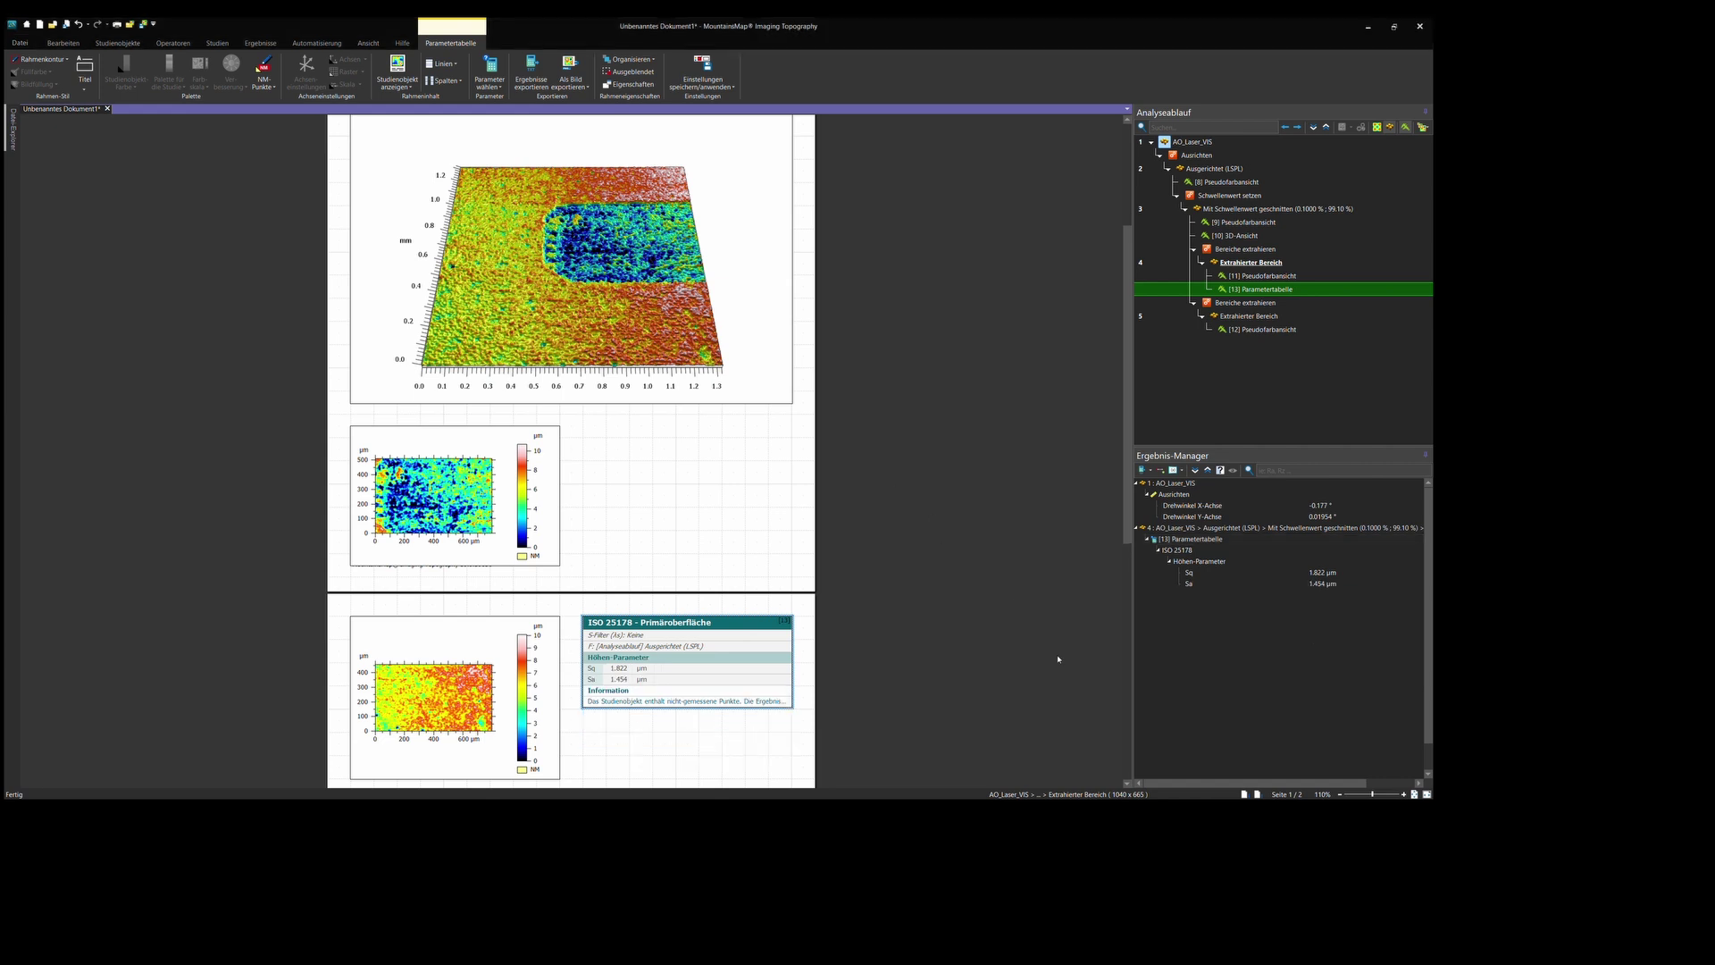
left_click_drag(914, 739, 900, 590)
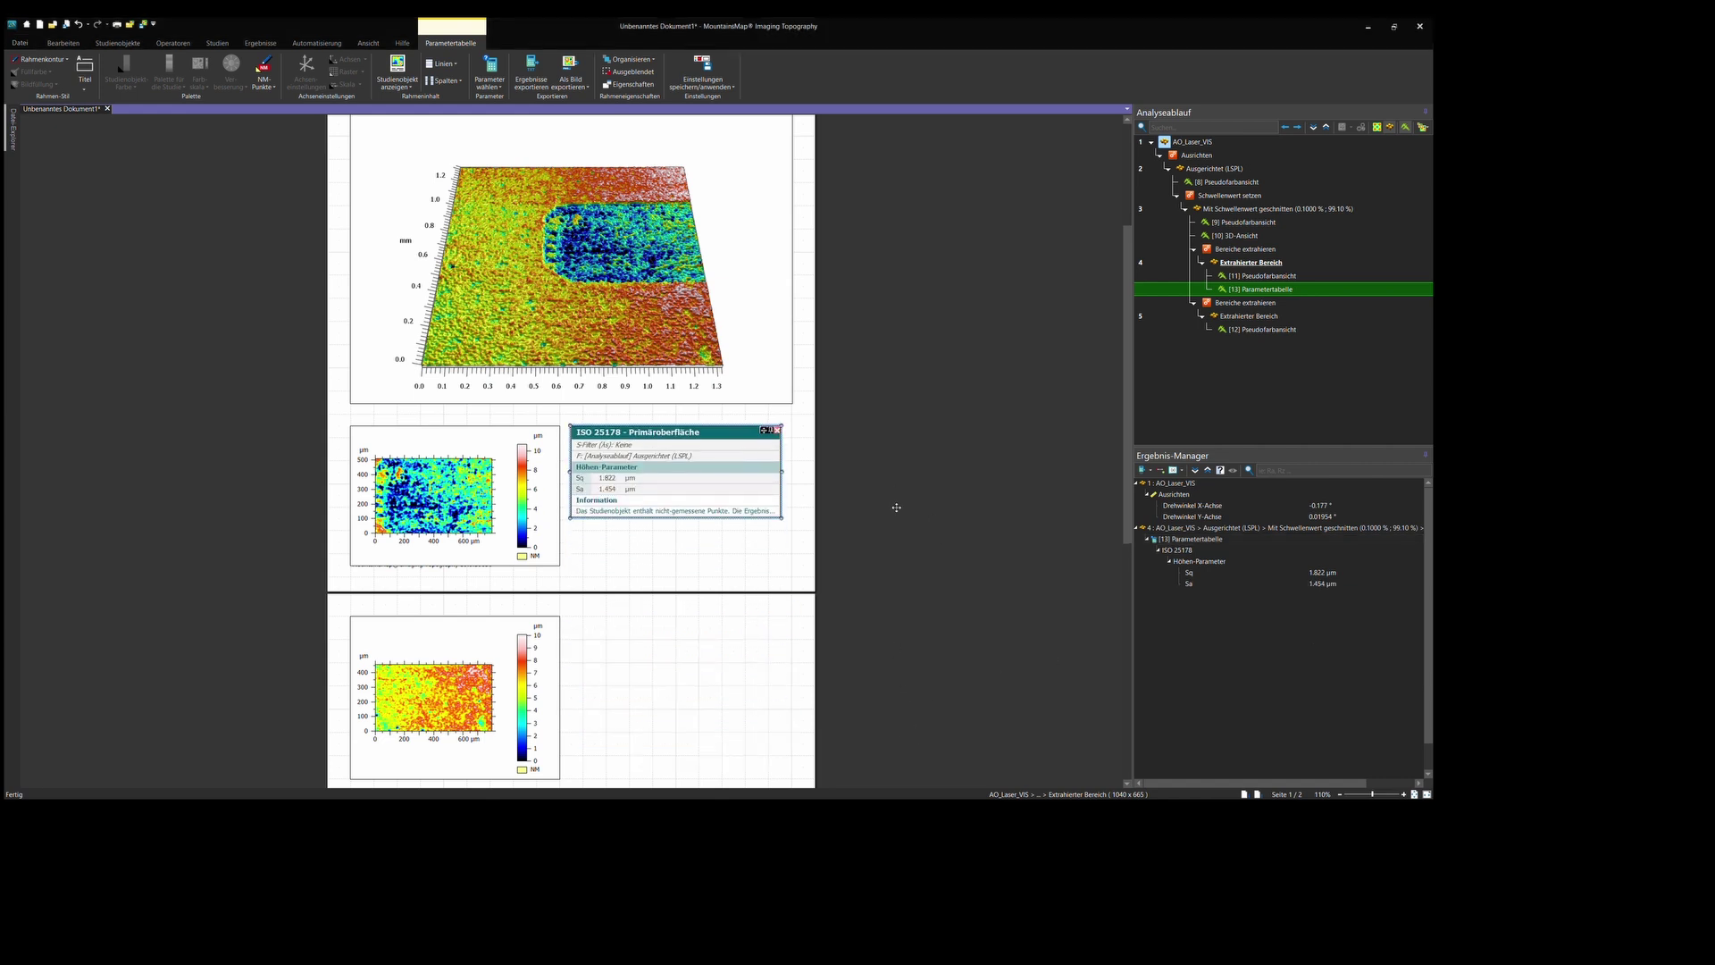
- Add an ISO 25178 parameter table with Sq and Sa for the extracted unmarked area of the VIS laser surface
left_click(595, 748)
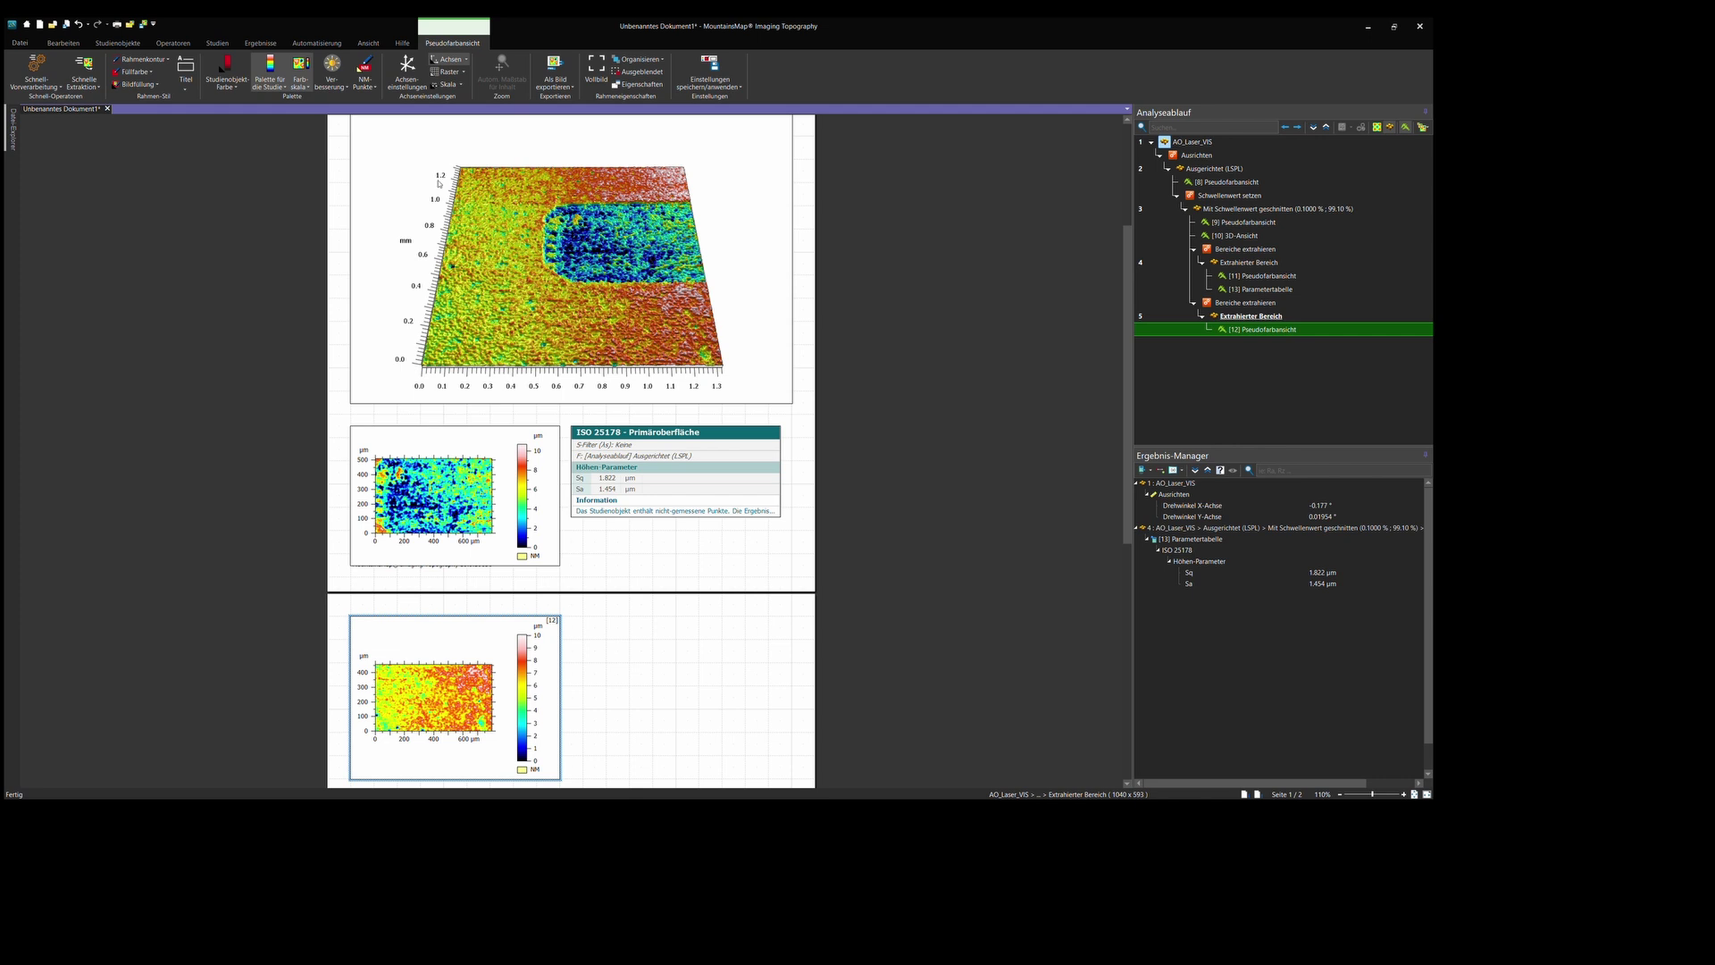
left_click(250, 42)
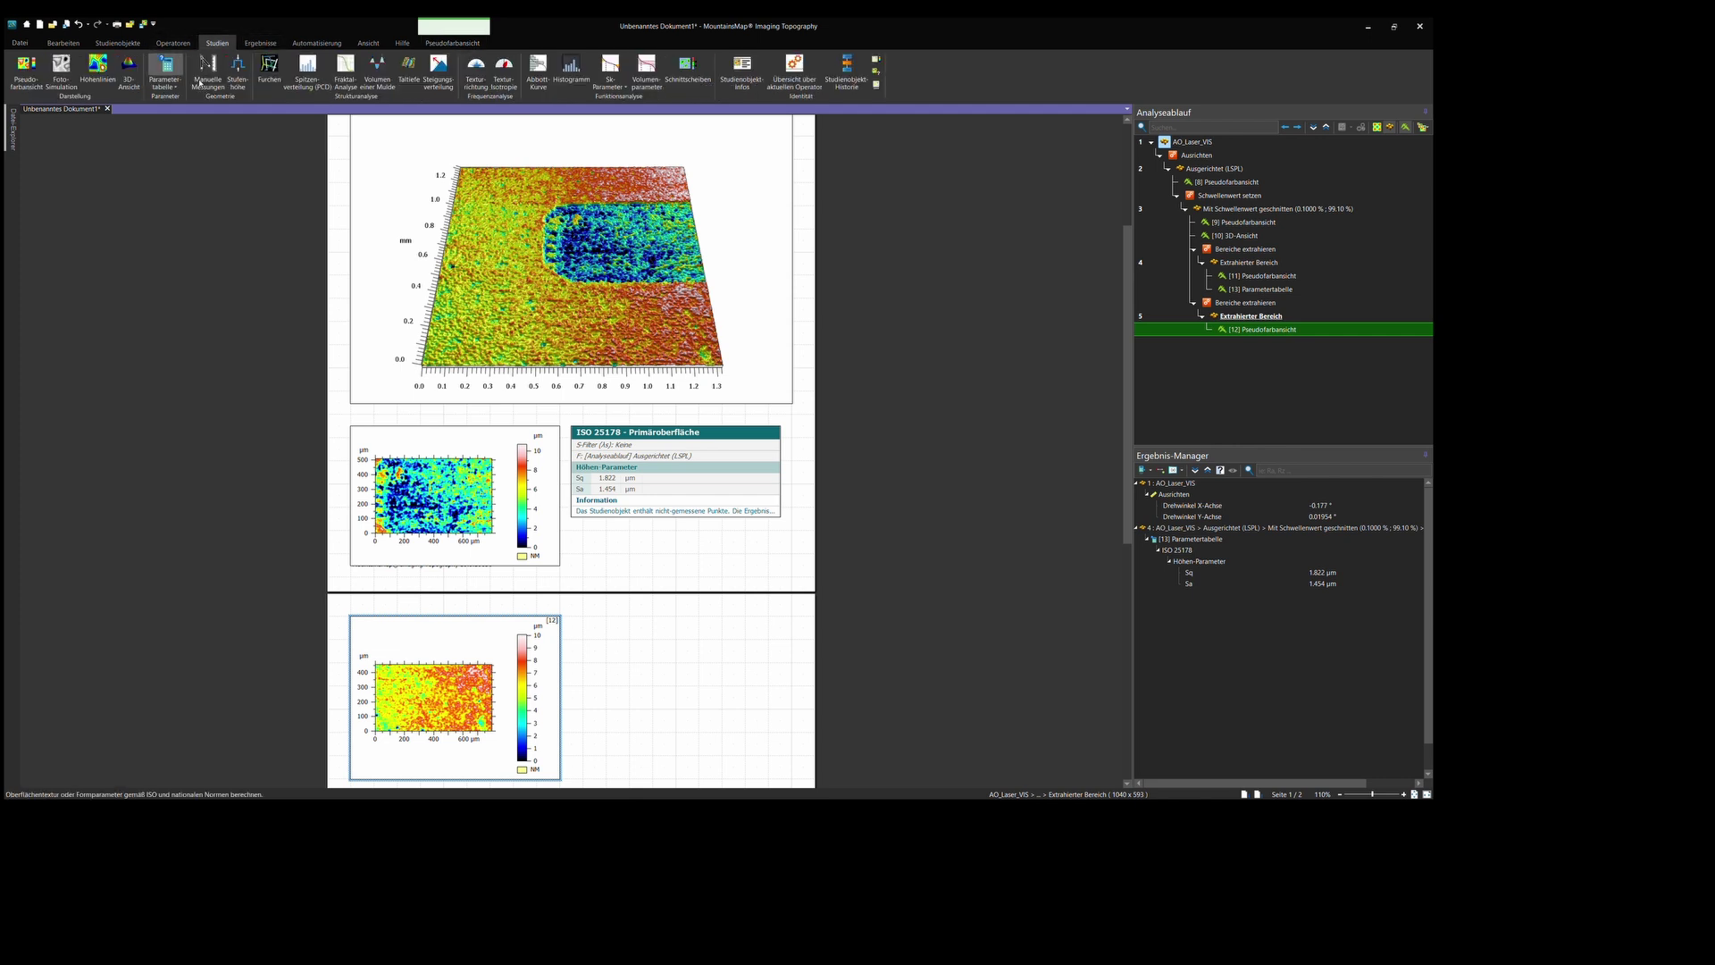
left_click(165, 67)
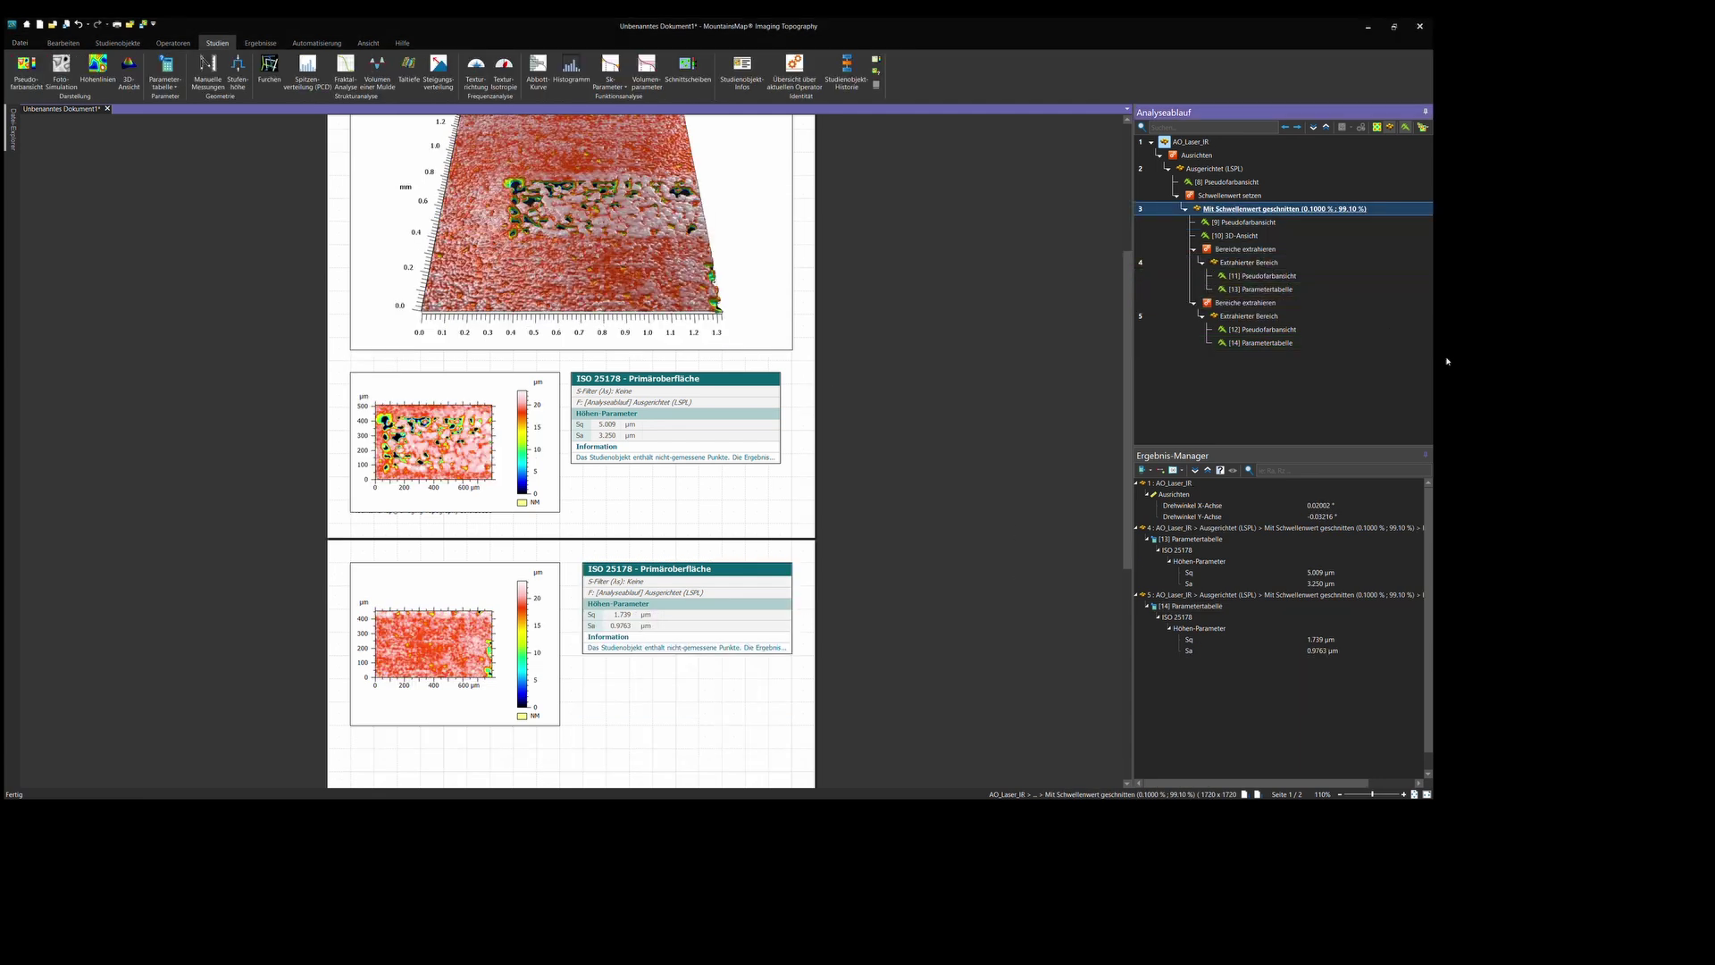
- Re-extract the unmarked area of the AO_Laser_IR surface with a smaller rectangle that excludes the defects along its edge
double_click(1245, 303)
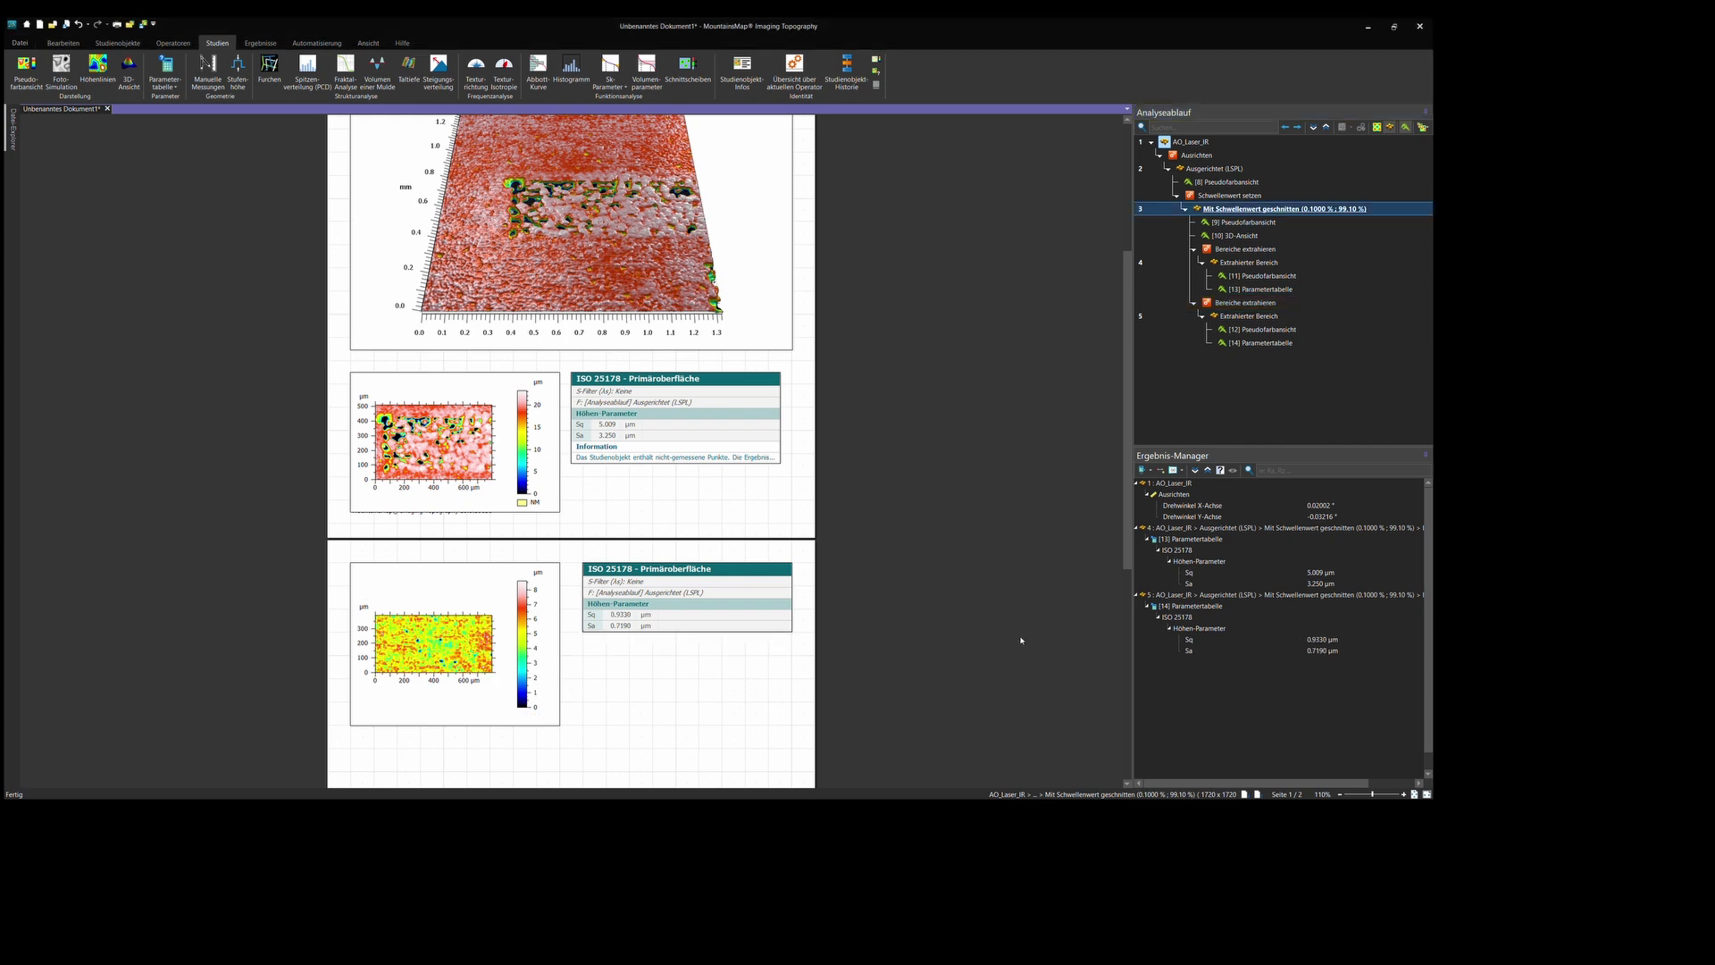
- Tilt the 3D view of the AO_Laser_IR surface to inspect the relief of the laser mark
scroll(1021, 344, "up", 5)
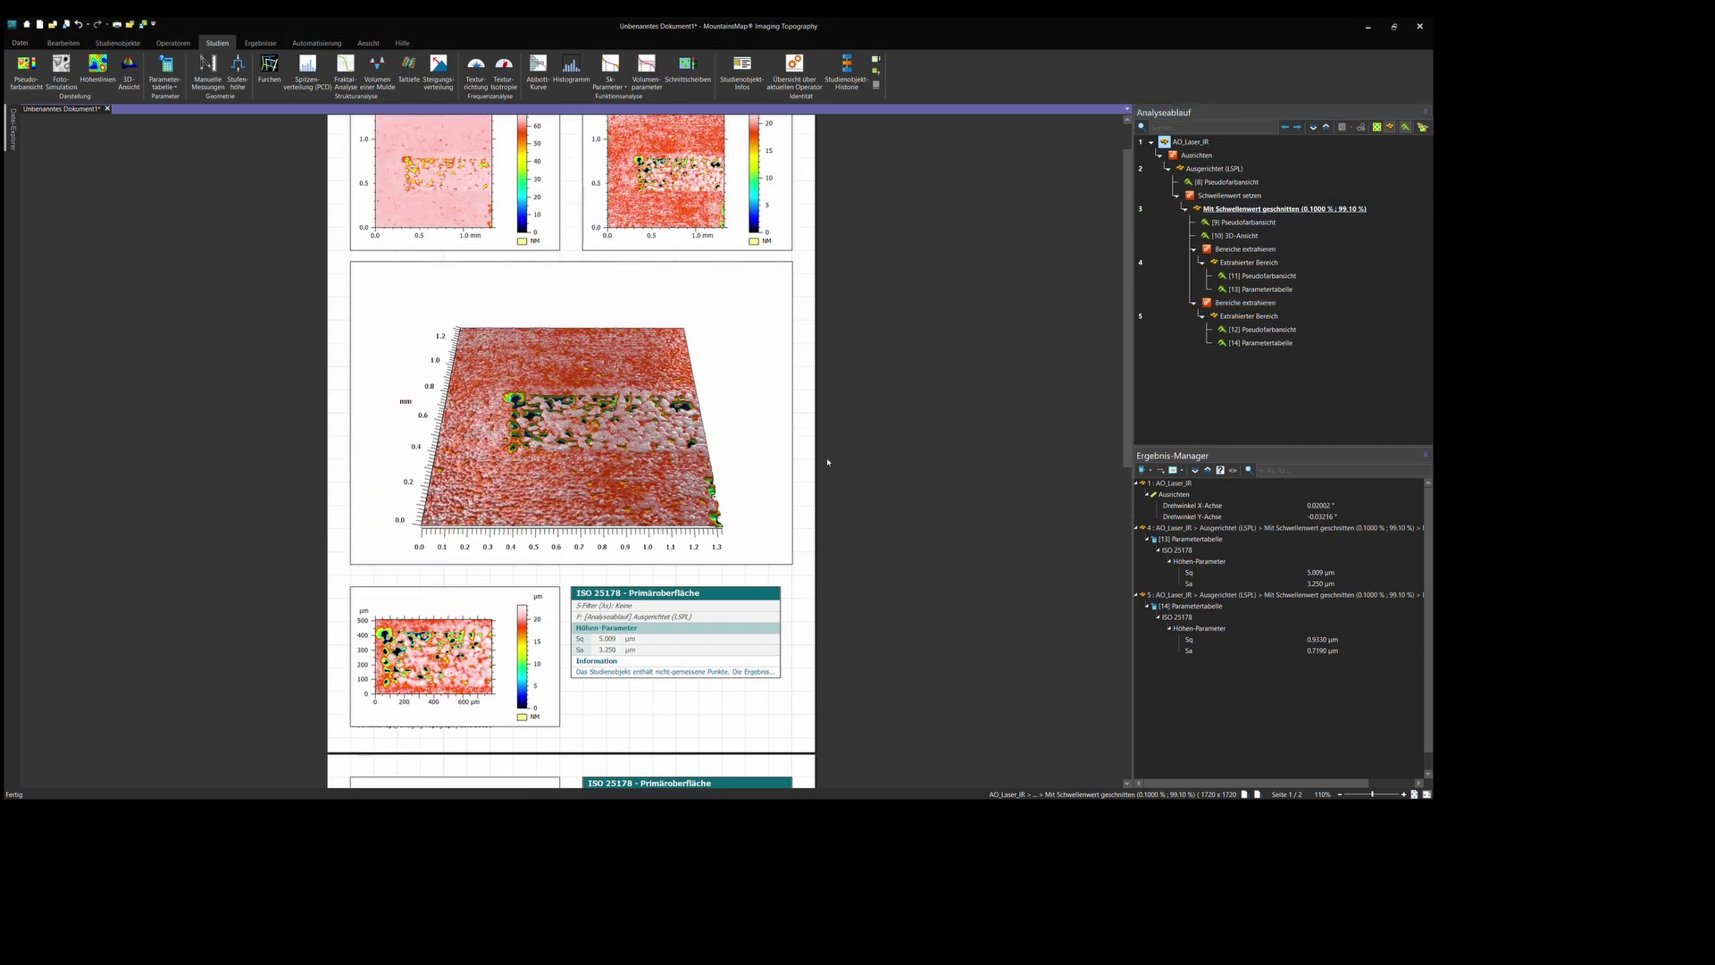
left_click(702, 541)
left_click_drag(702, 541, 705, 504)
scroll(662, 534, "up", 8)
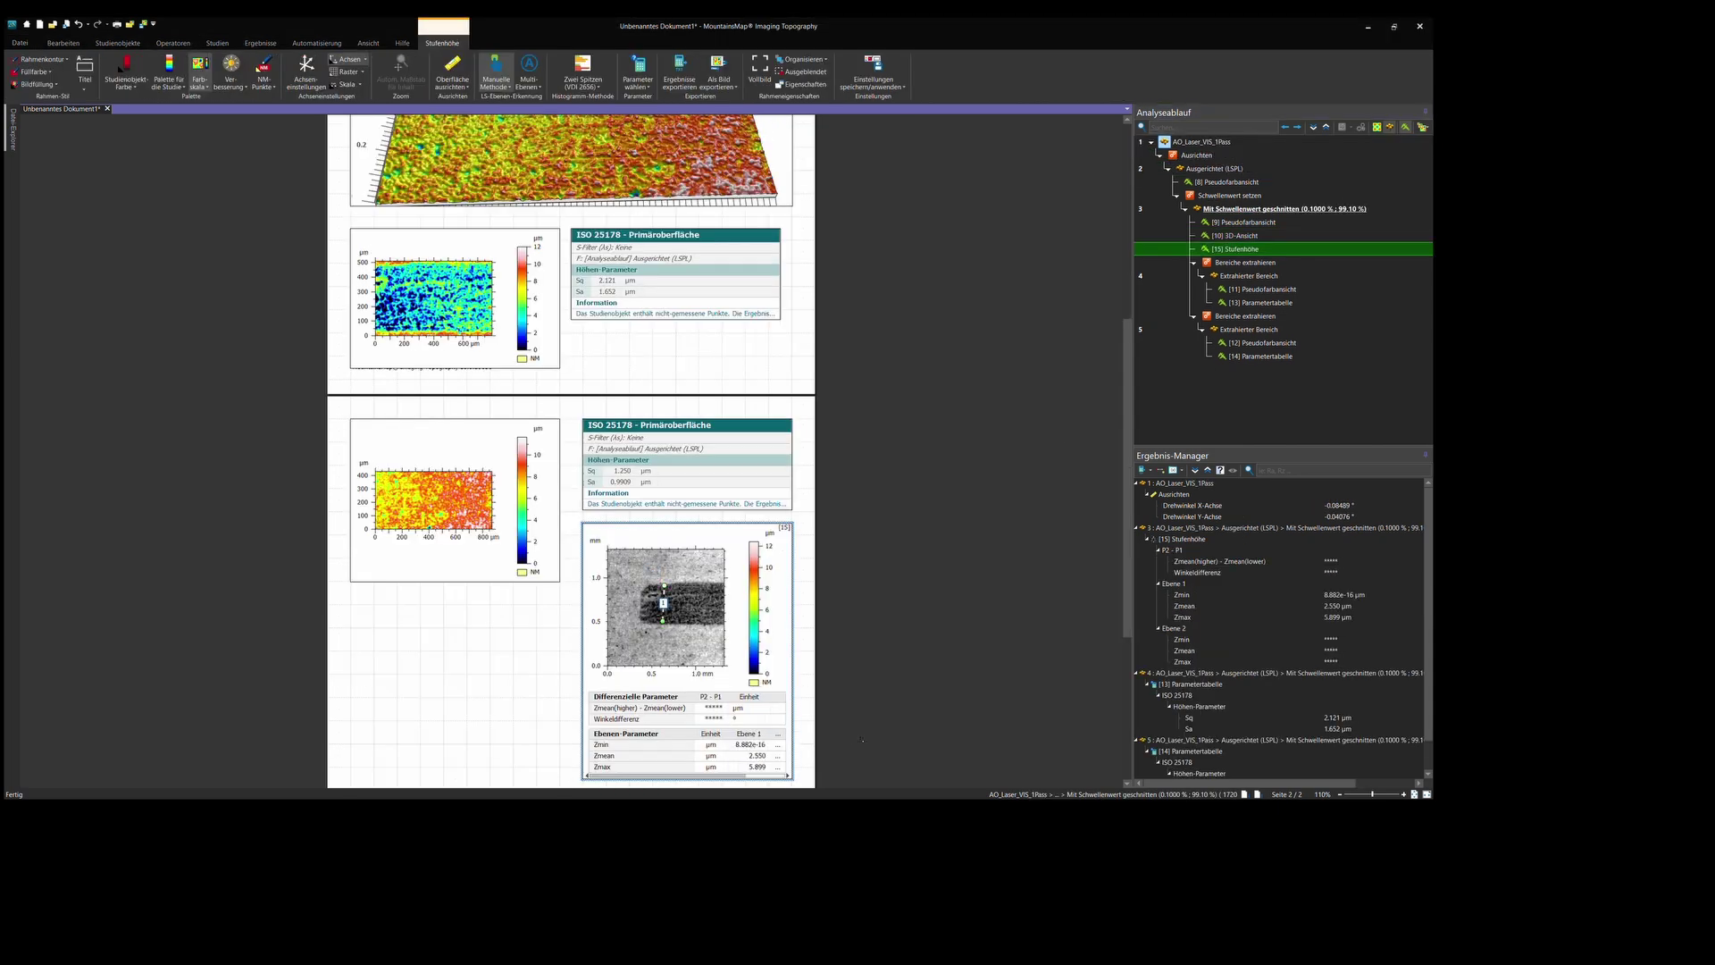
- In the step height study of AO_Laser_VIS_1Pass, outline plane 1 inside the laser mark and plane 2 on the unmarked surface below it
left_click(721, 621)
left_click(720, 591)
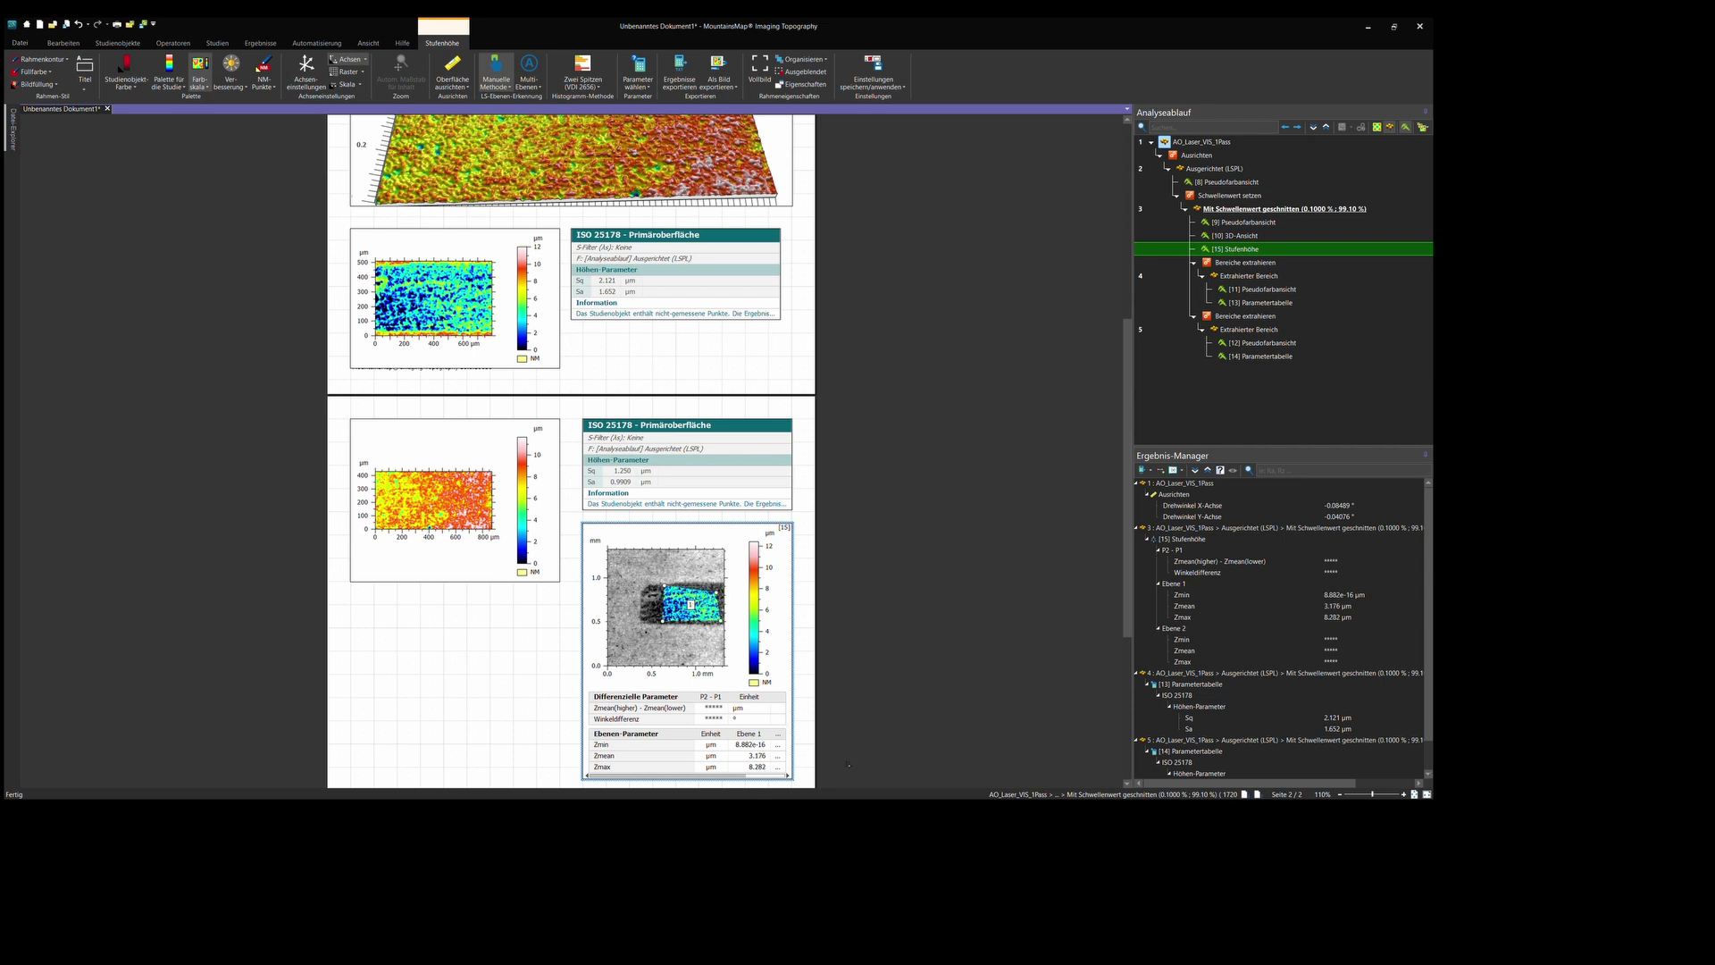
left_click(713, 633)
left_click(713, 662)
left_click(665, 660)
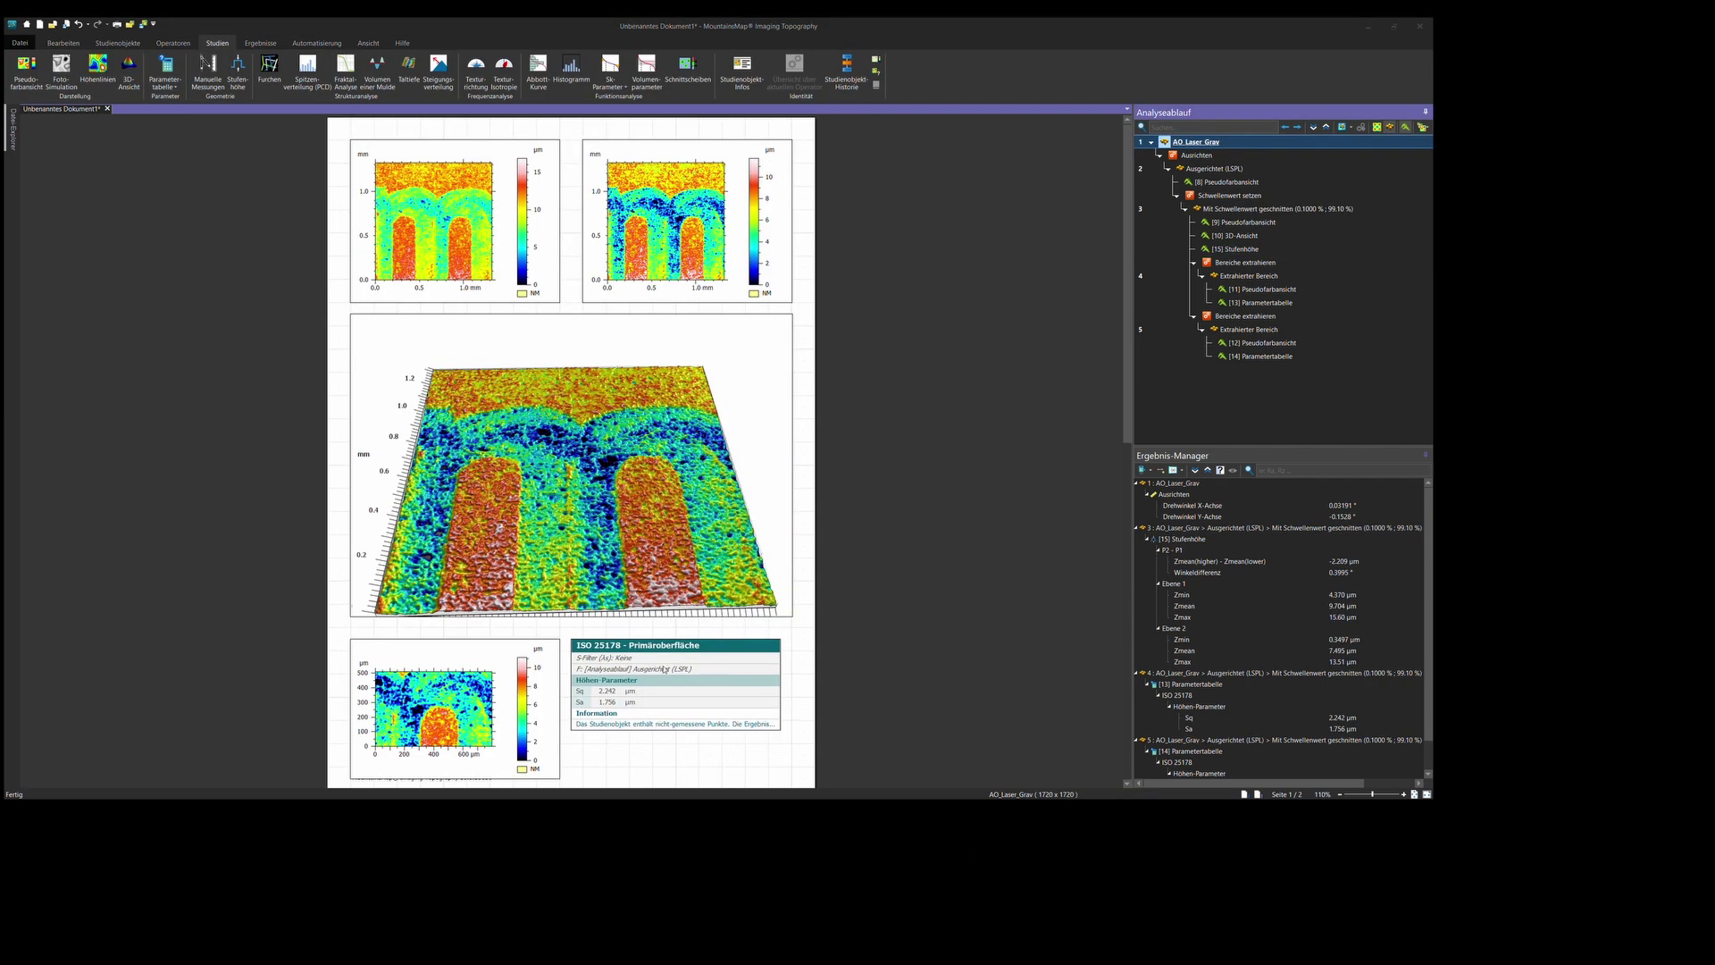
left_click_drag(663, 670, 664, 616)
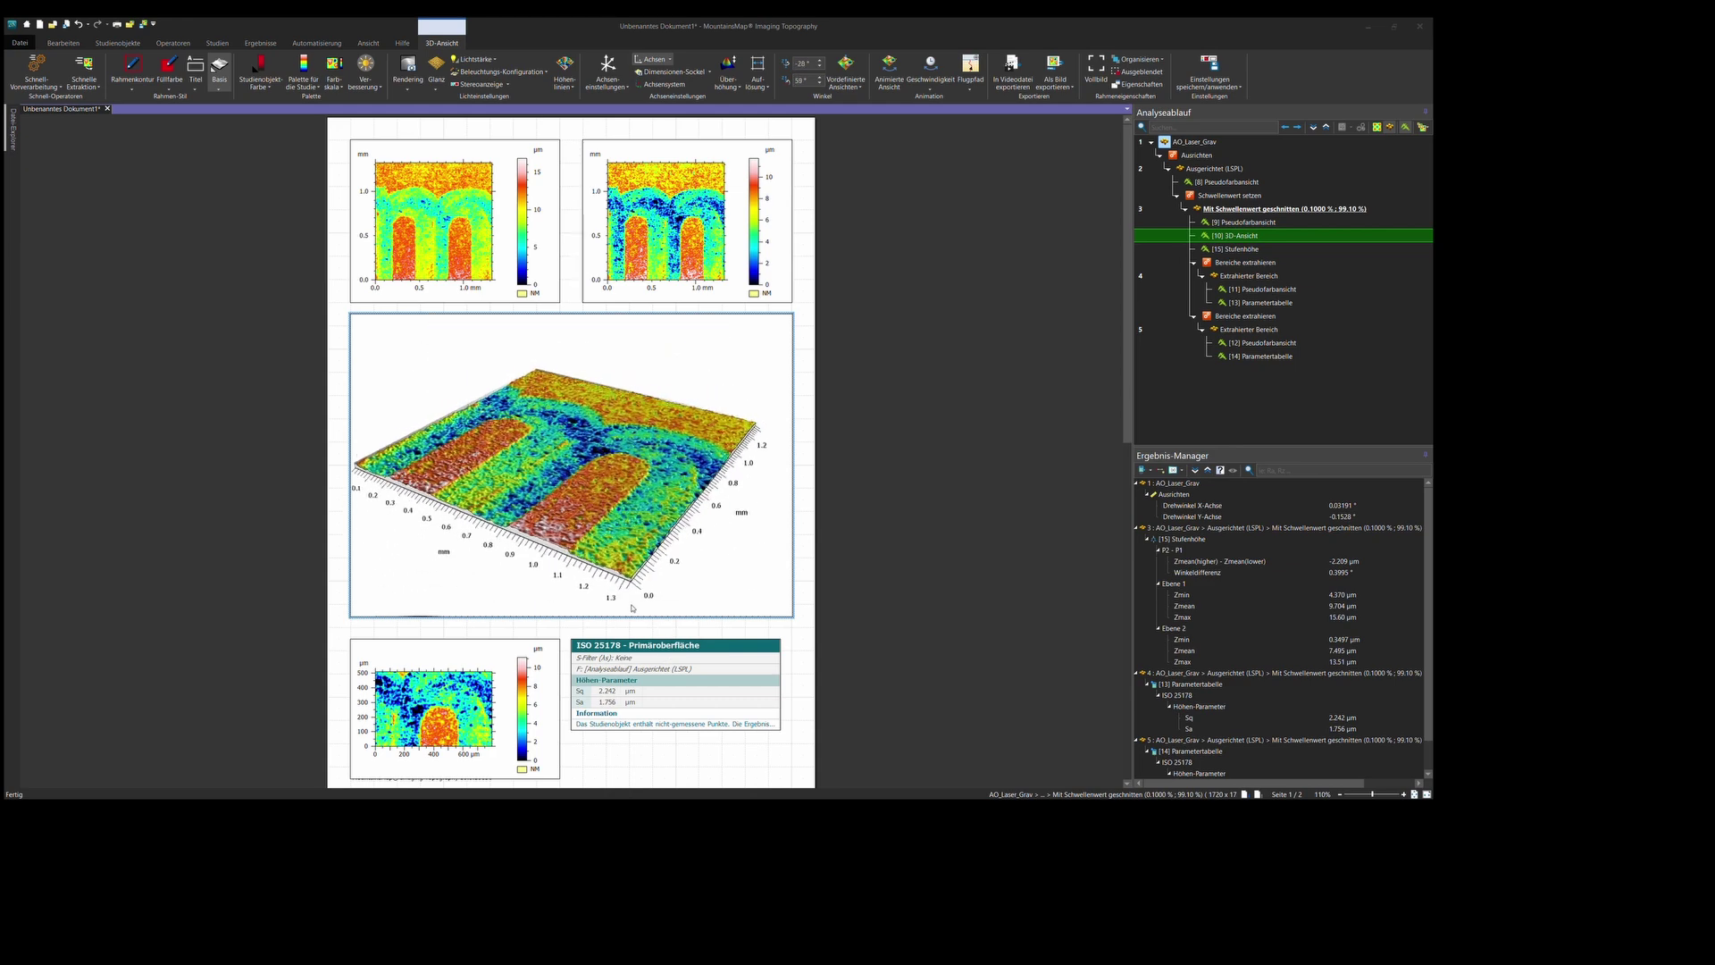